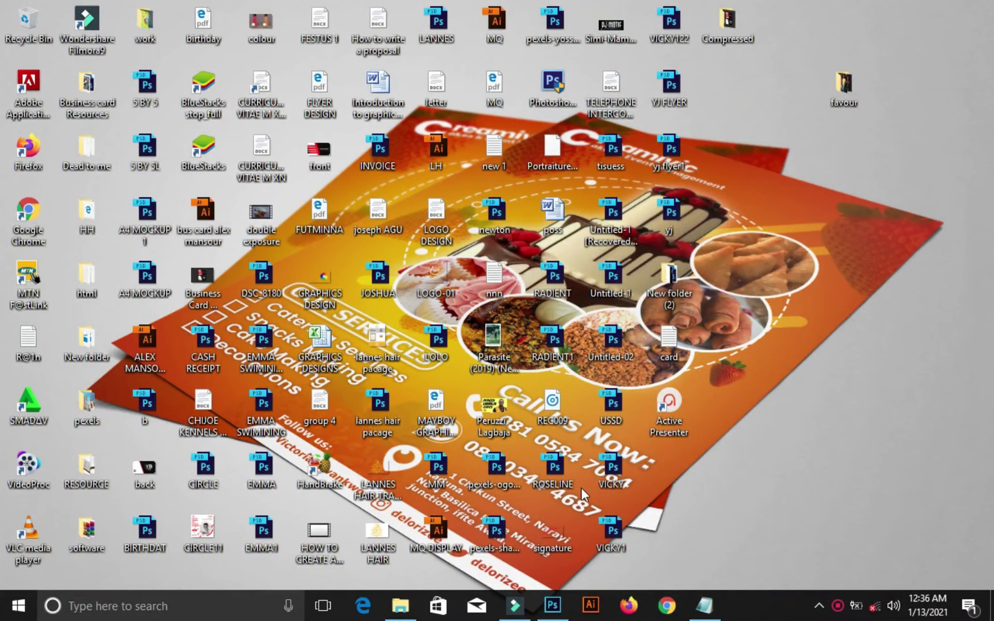
Switch to Photoshop and create a new 3.5 by 2 inch document at 300 pixels/inch named Business Card
left_click(553, 607)
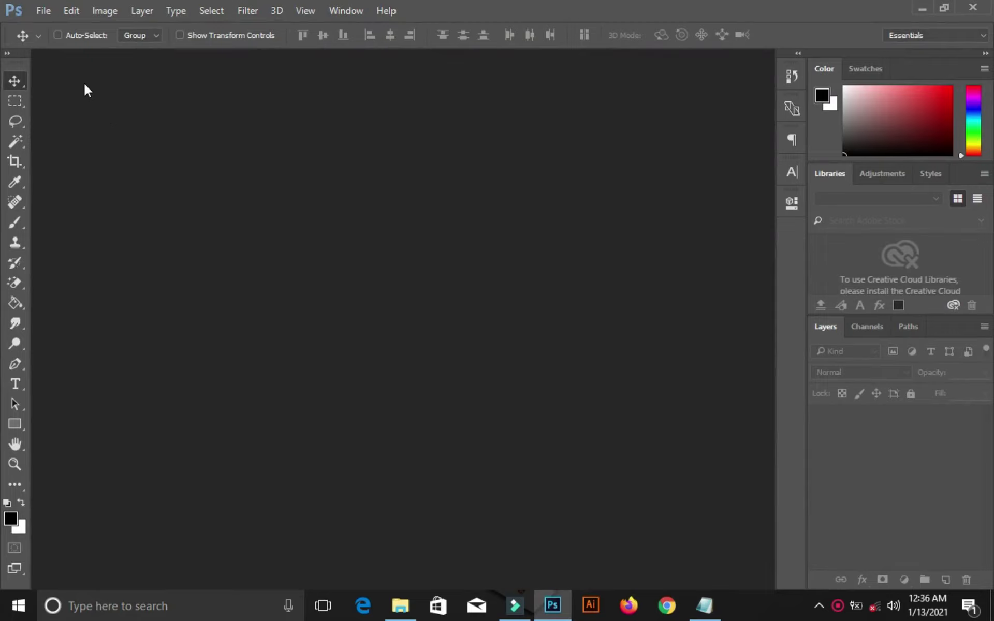
left_click(48, 8)
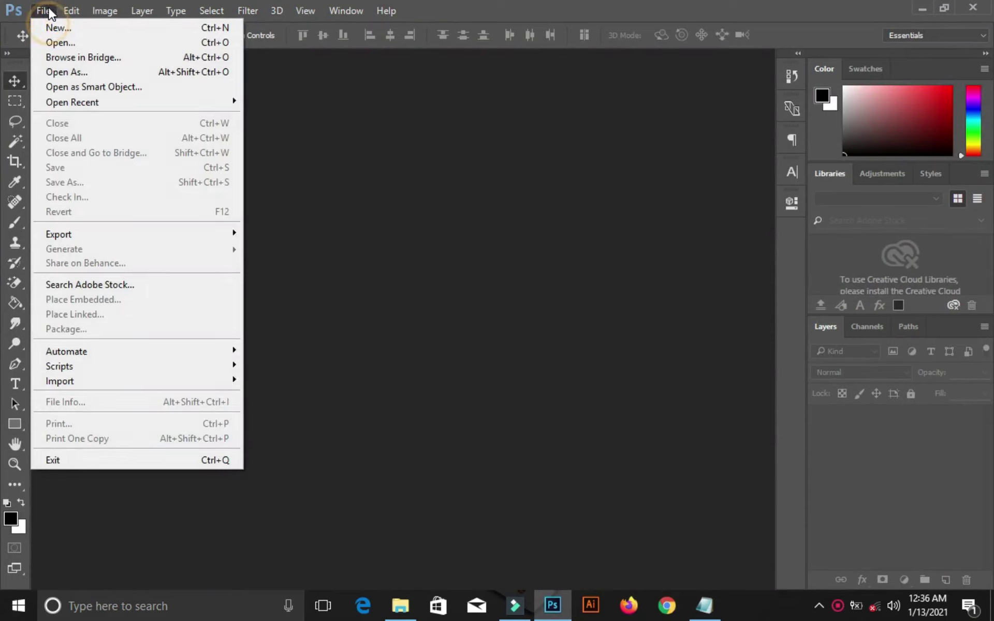
left_click(58, 27)
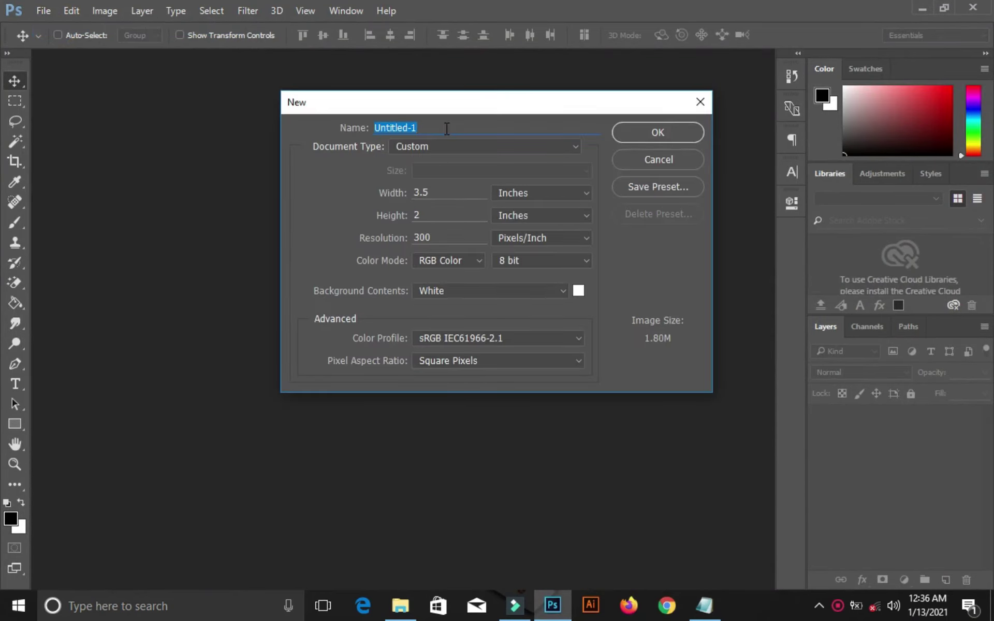
key("BackSpace")
type("Business Card")
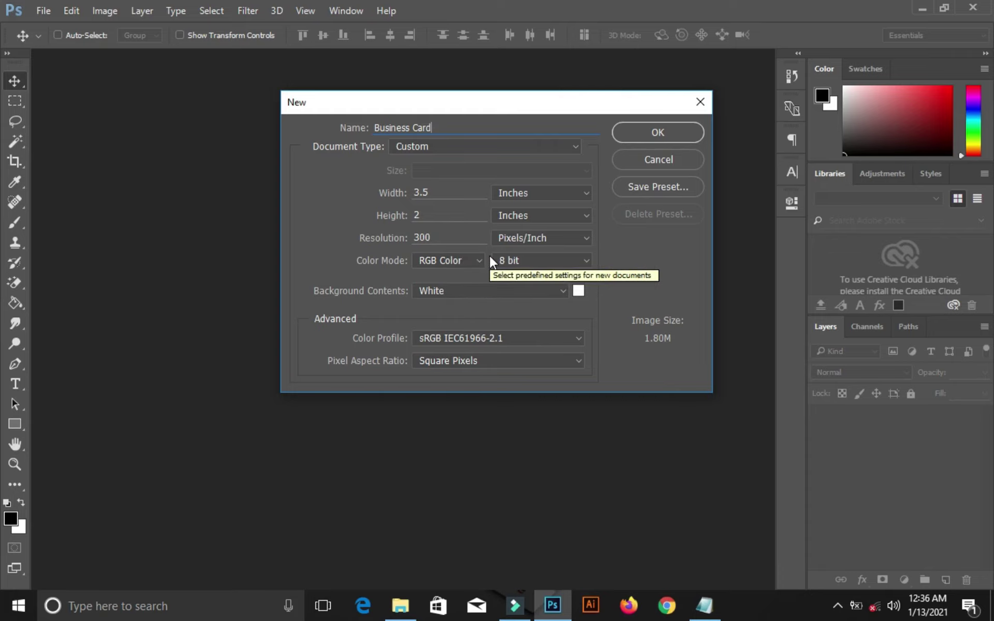
left_click(654, 136)
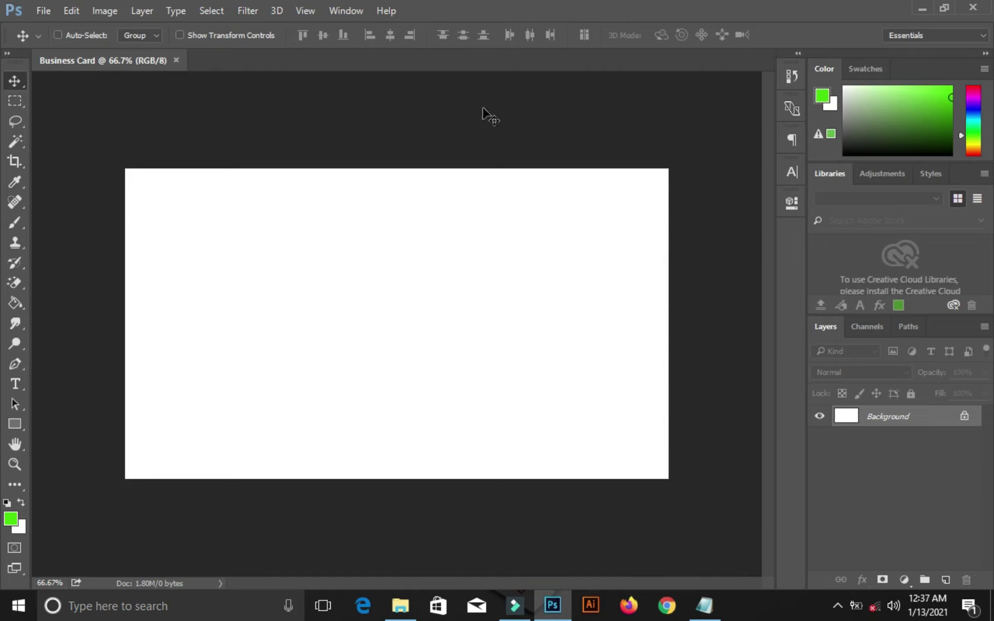
Place the Untitled-1 pattern image from the desktop's New folder (2) as an embedded layer covering the whole card
left_click(47, 10)
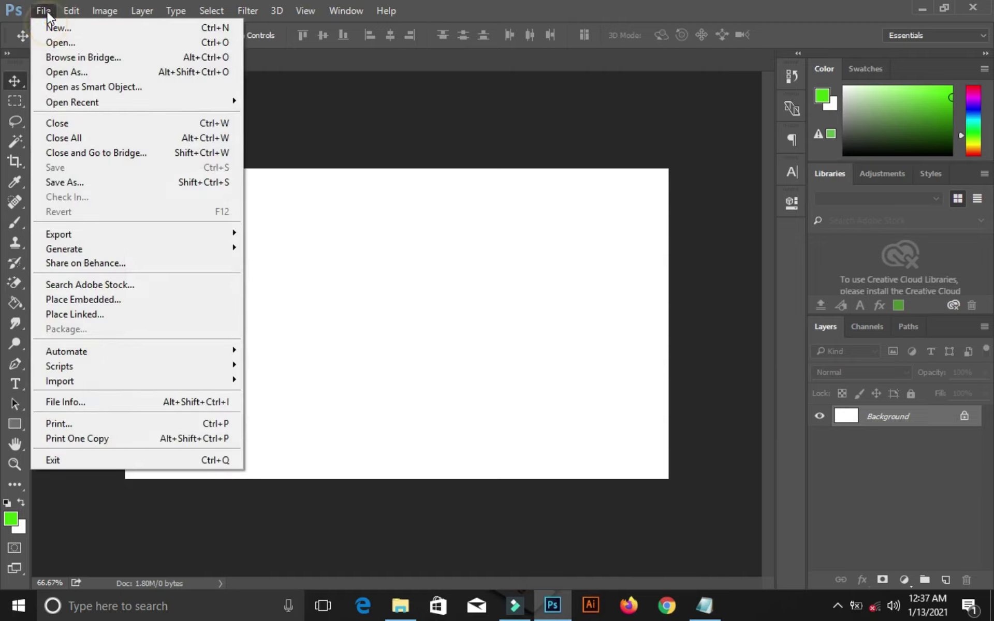
left_click(91, 297)
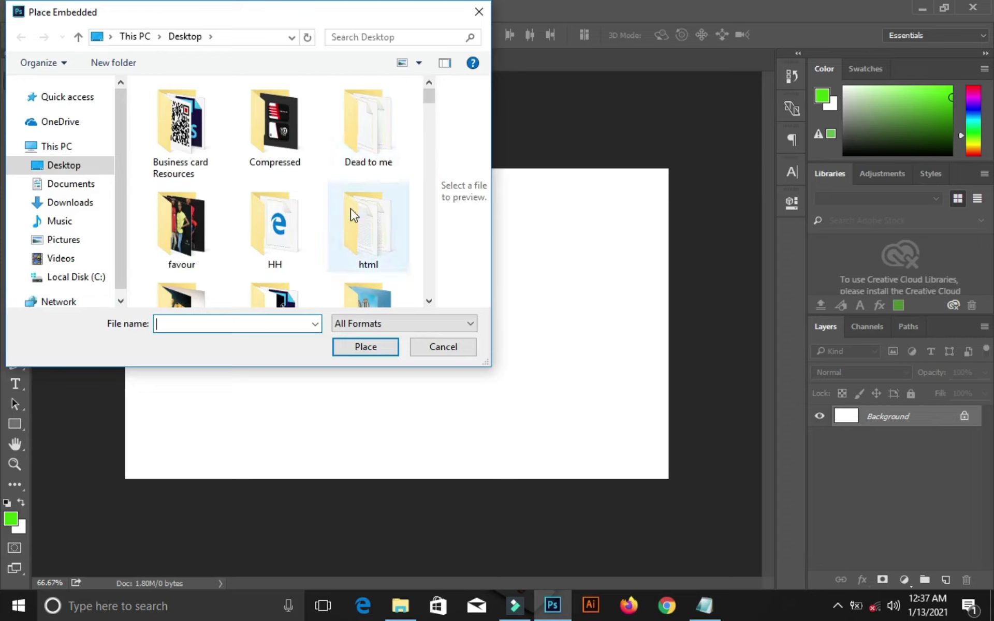
left_click(430, 300)
double_click(307, 264)
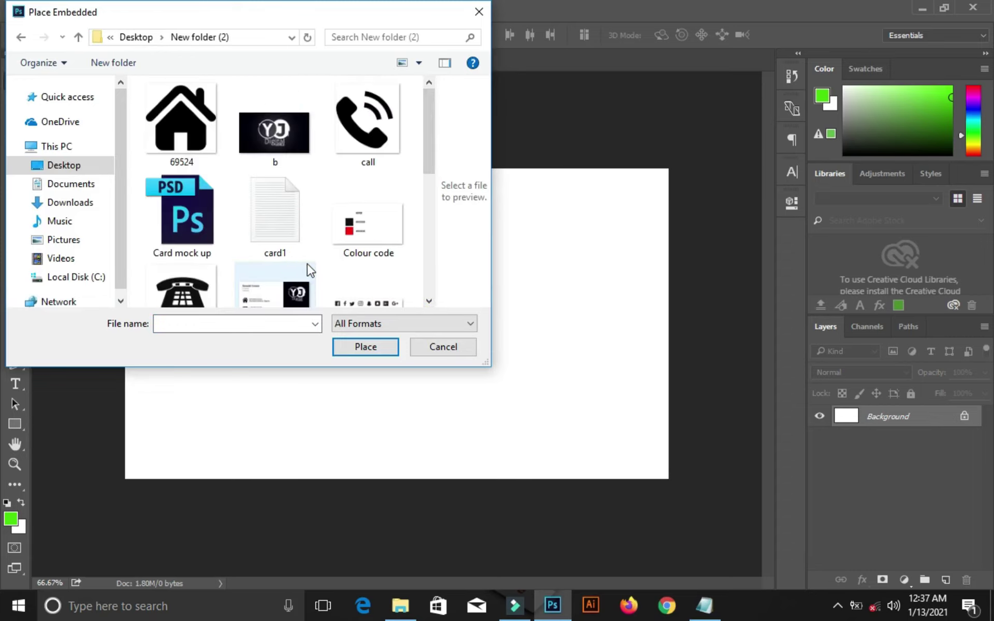
left_click(429, 299)
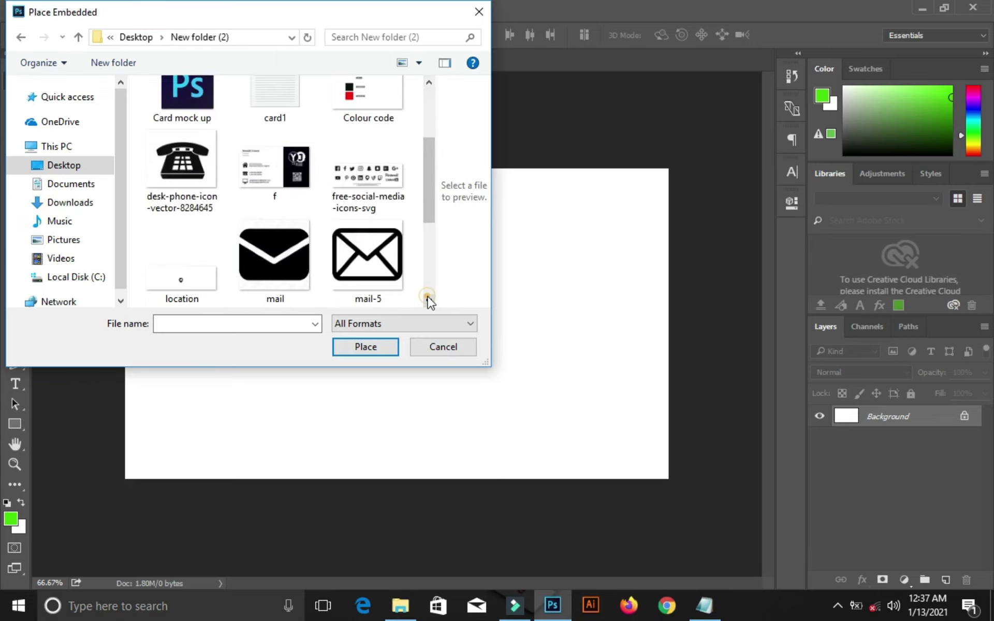
left_click(429, 299)
left_click(428, 299)
left_click(297, 210)
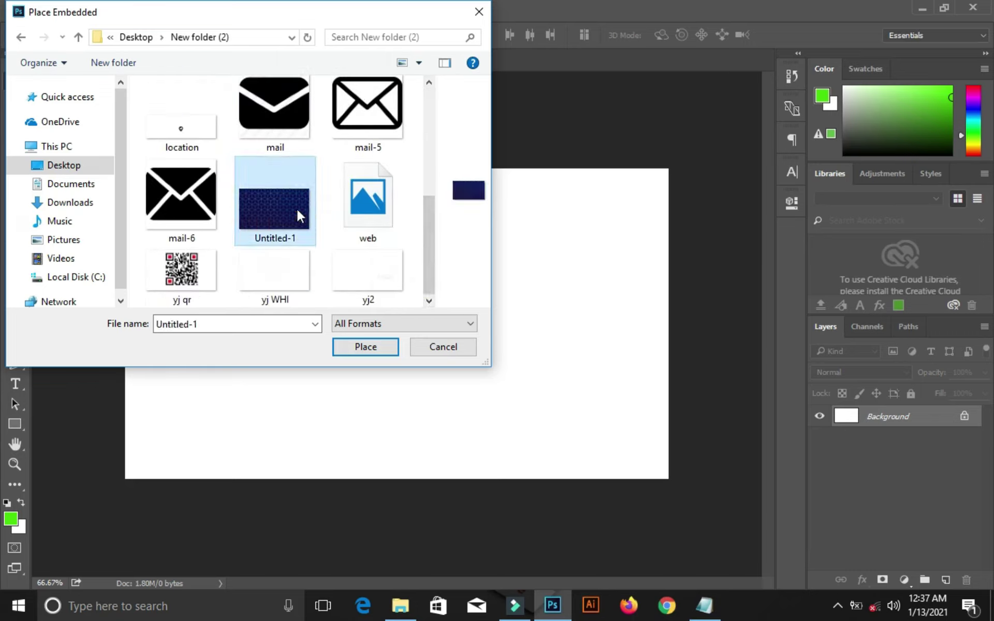
left_click(365, 347)
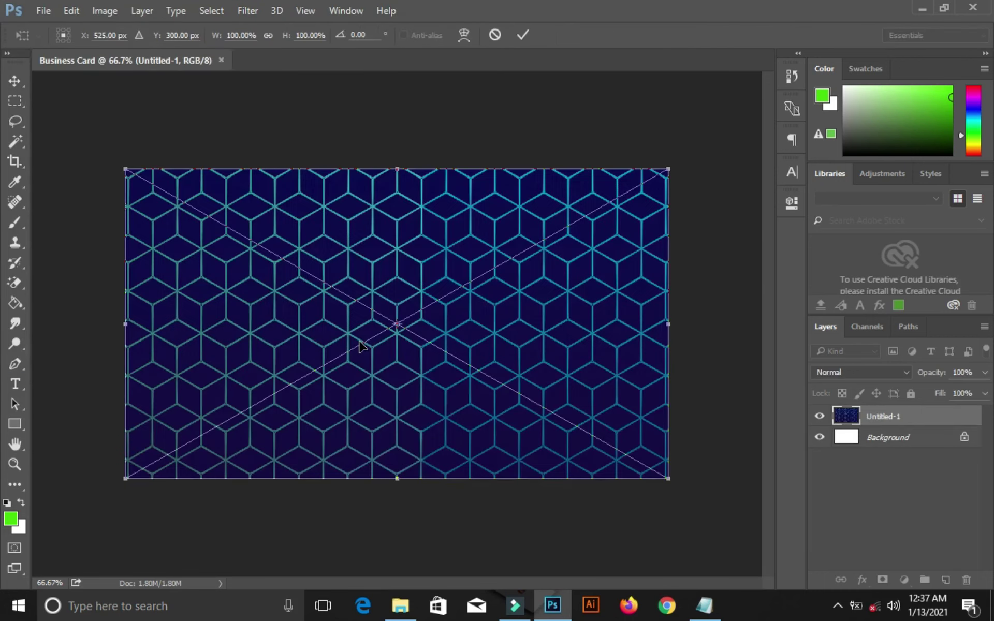
double_click(305, 332)
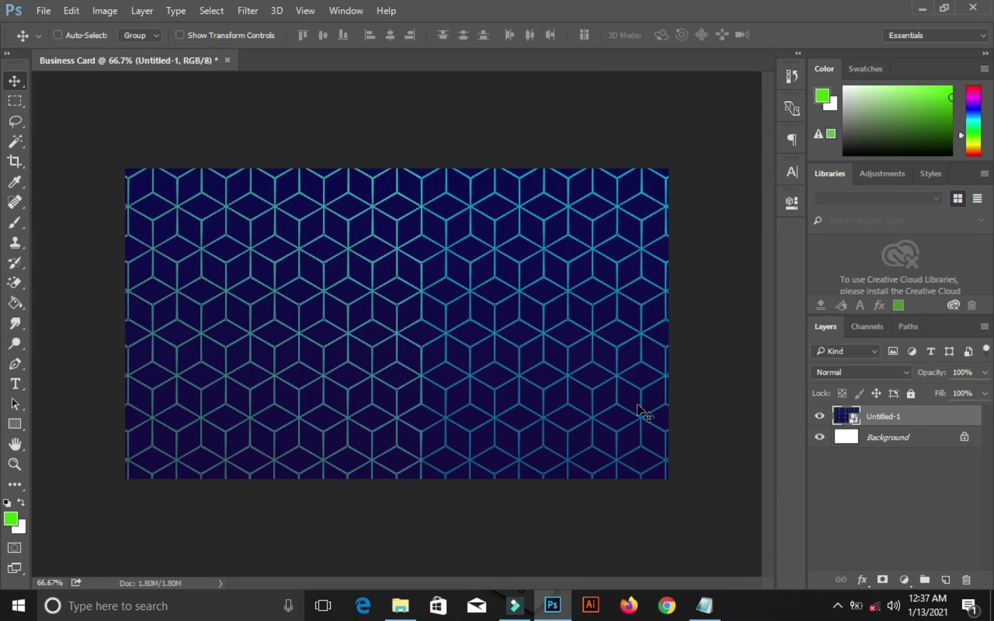
Duplicate the Untitled-1 pattern layer and set the copy's blend mode to Multiply
right_click(923, 424)
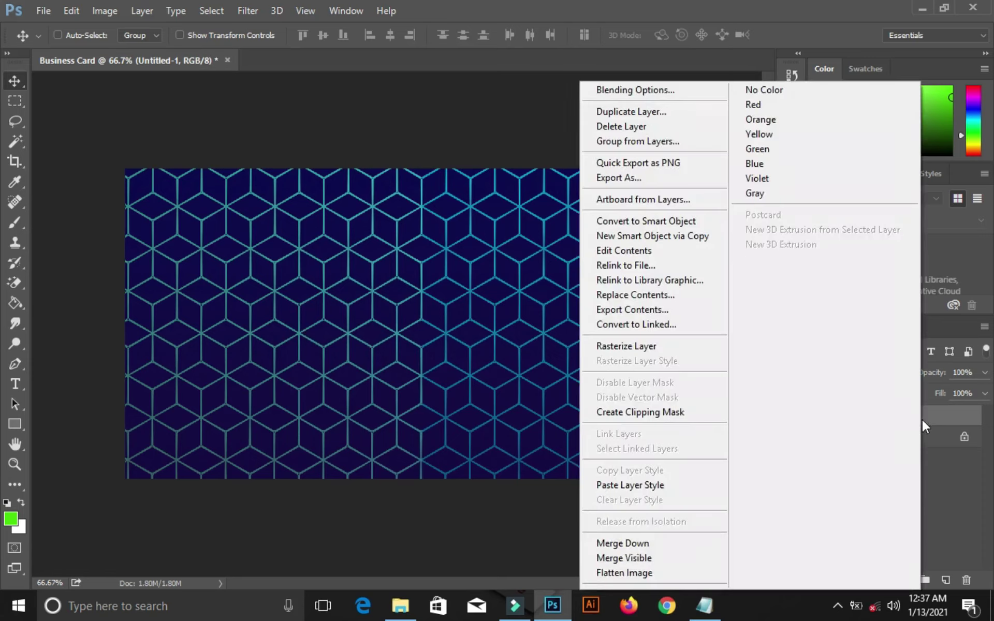
left_click(680, 115)
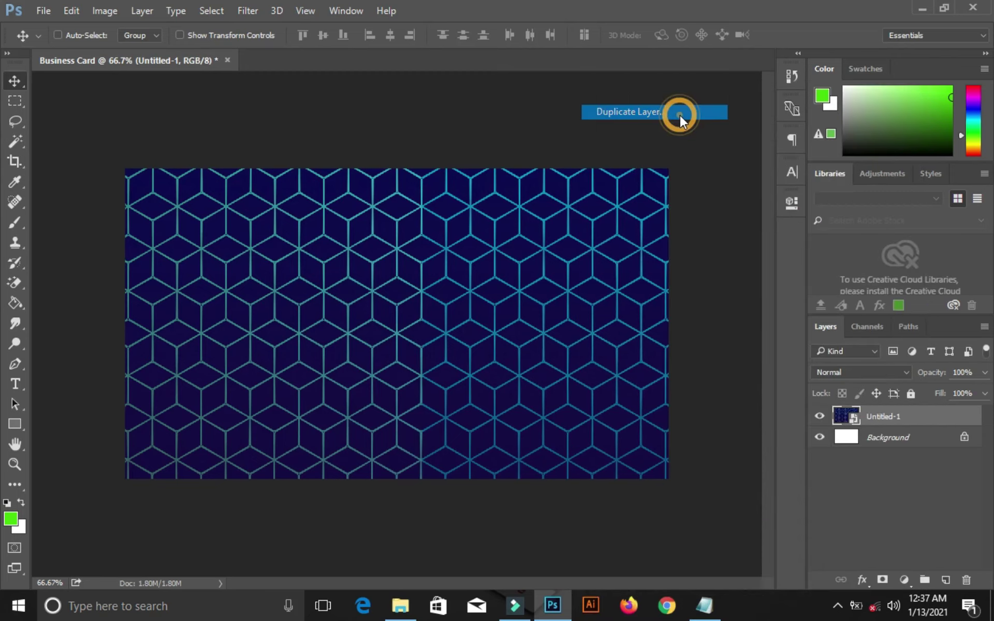
left_click(633, 188)
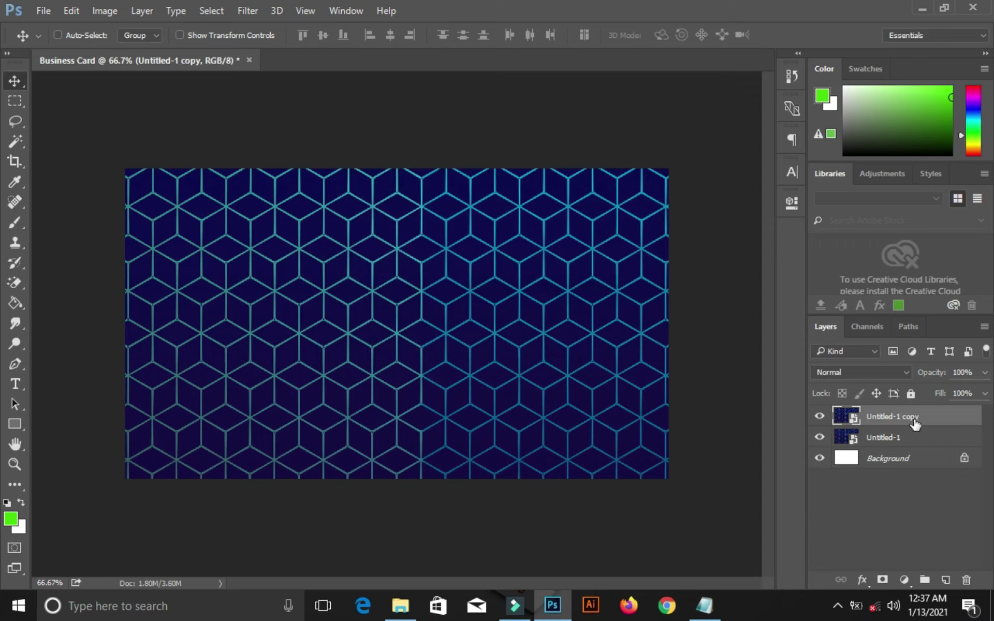
left_click(902, 374)
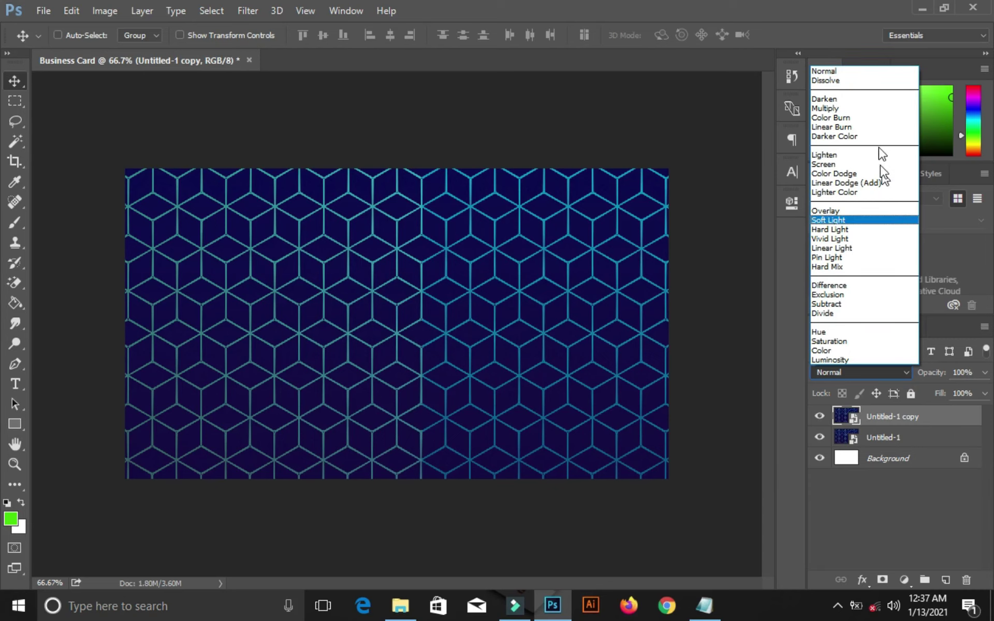
left_click(862, 106)
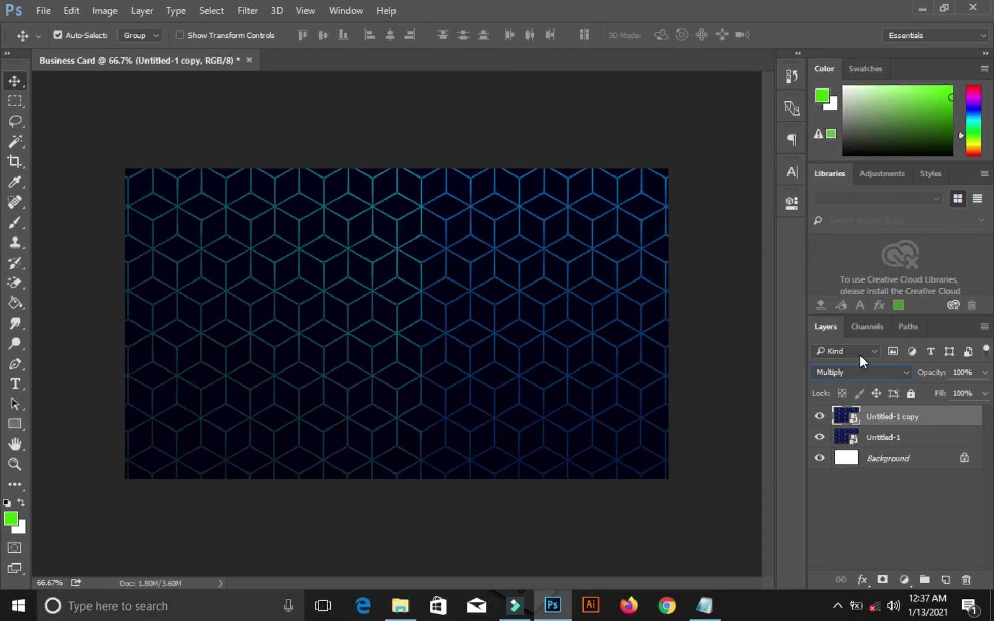
Duplicate the Multiply pattern layer and apply a Gaussian Blur with a 2.1-pixel radius to the lower copy
key("ctrl+j")
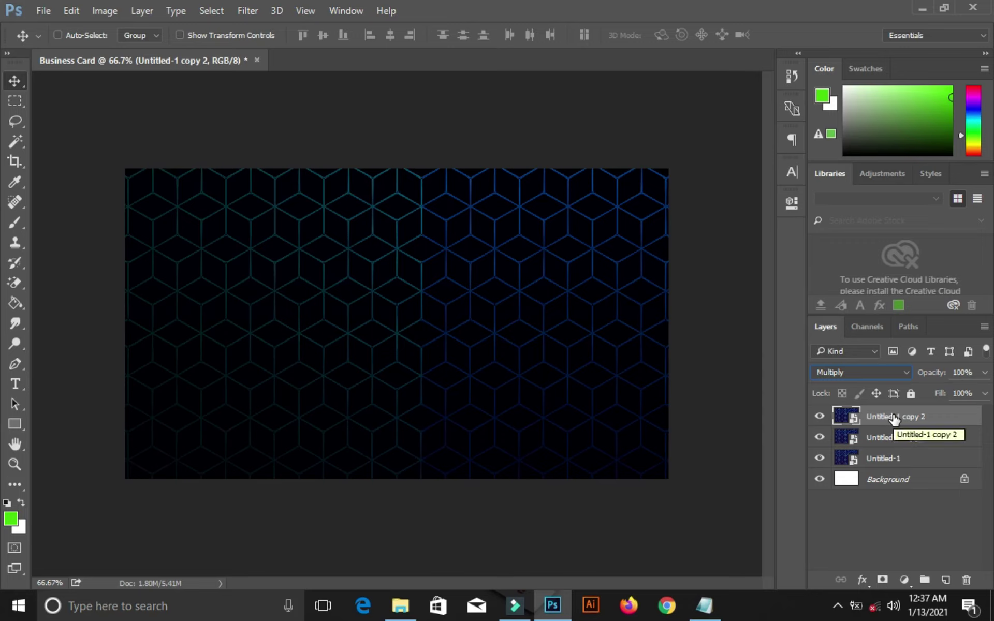
left_click(879, 439)
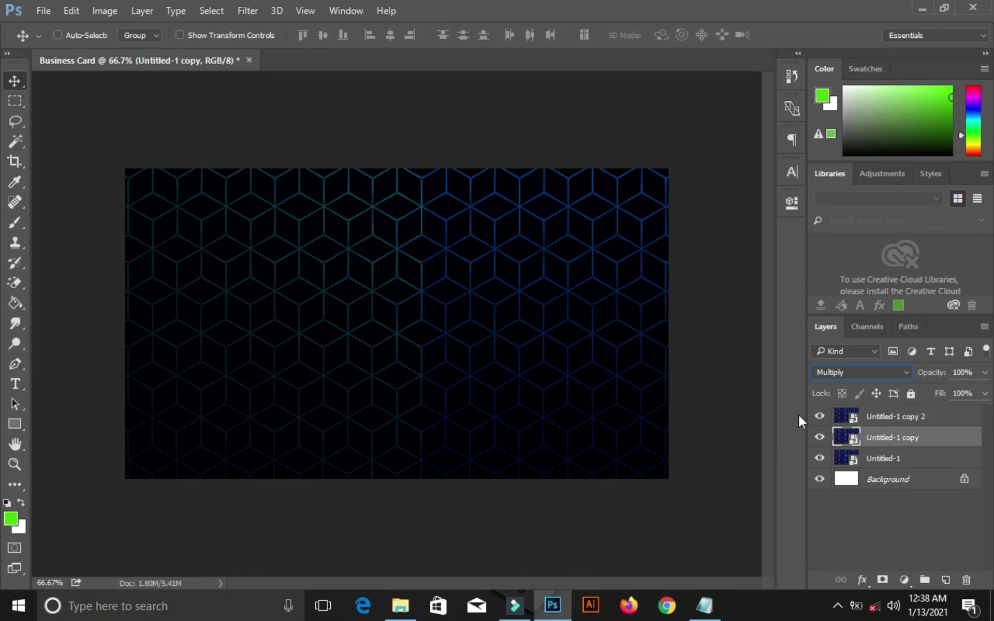
left_click(245, 10)
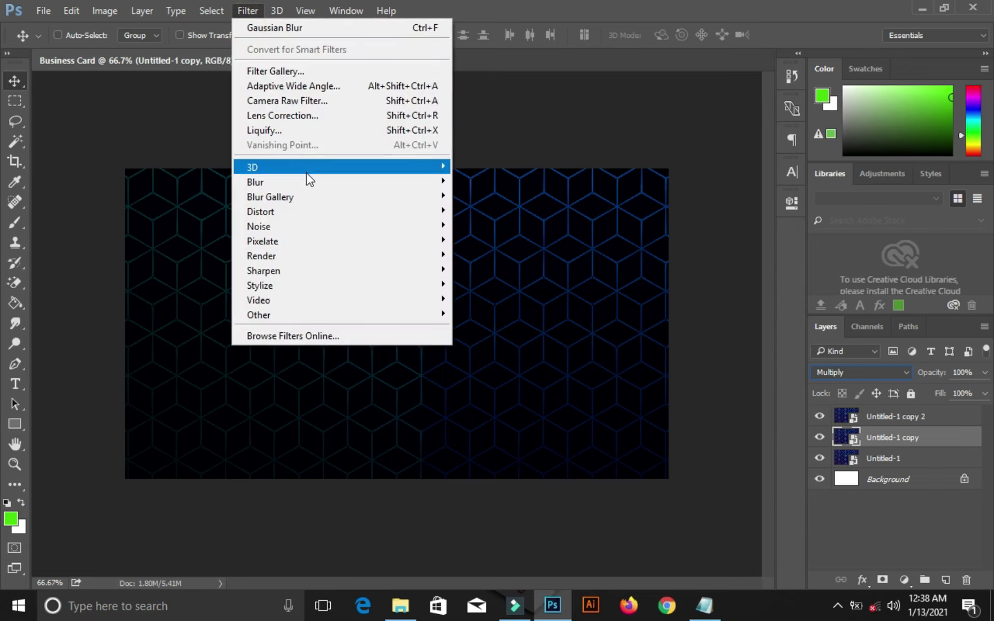
mouse_move(367, 181)
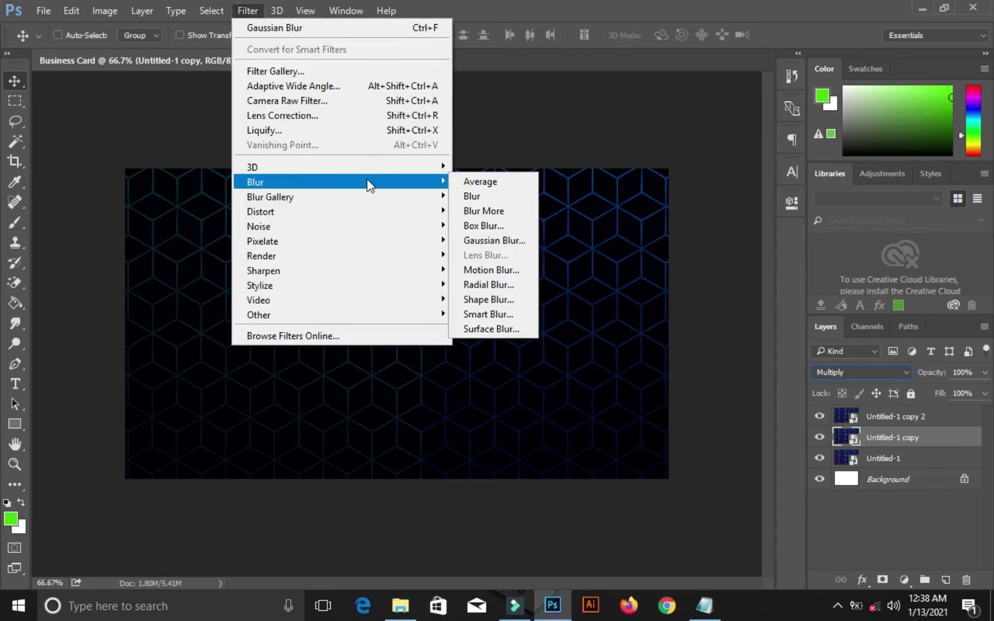
left_click(483, 236)
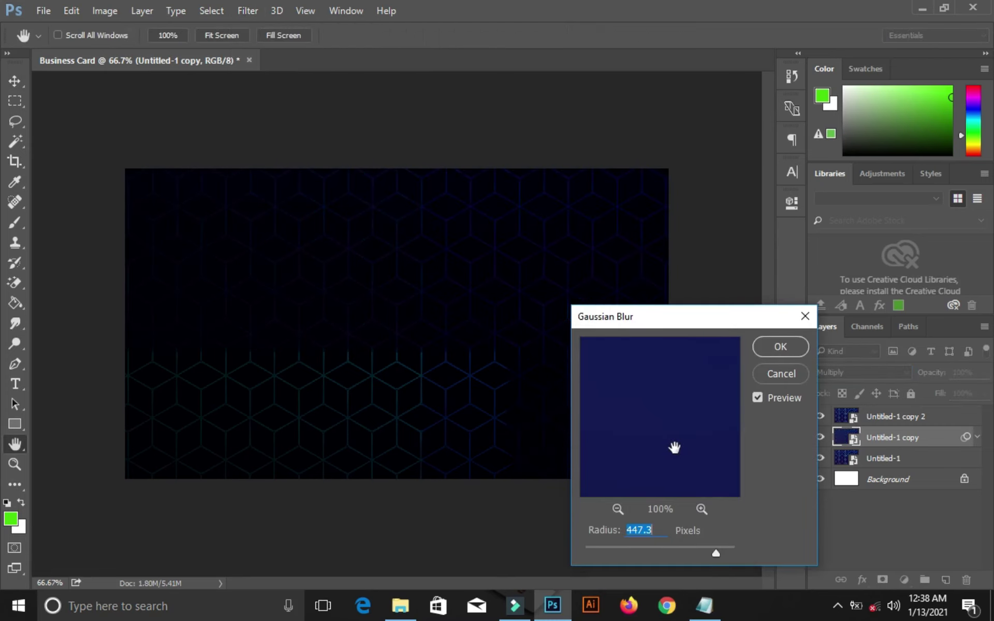
type("2.")
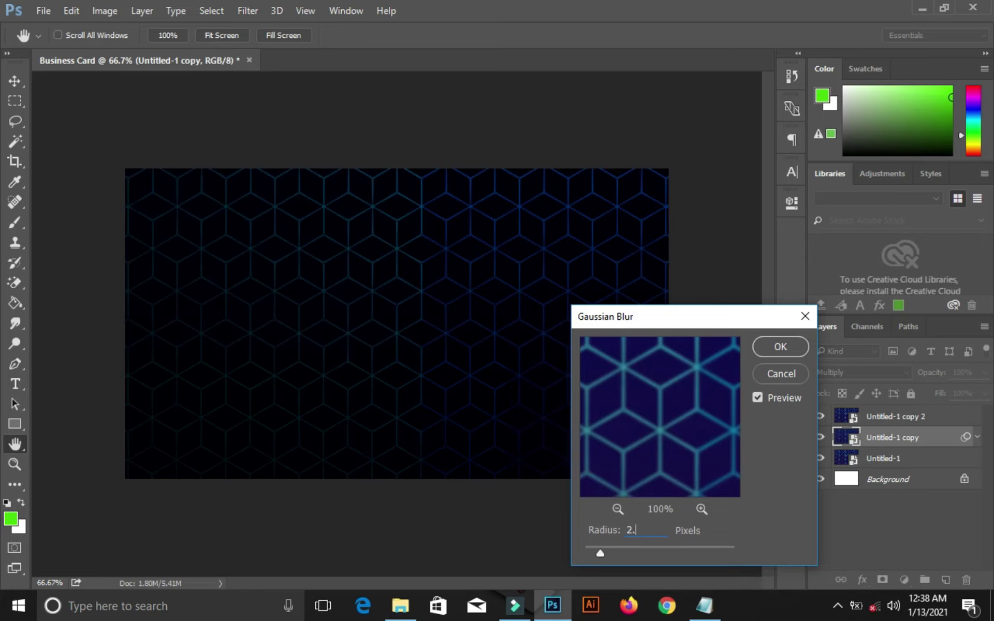
type("1")
left_click(790, 349)
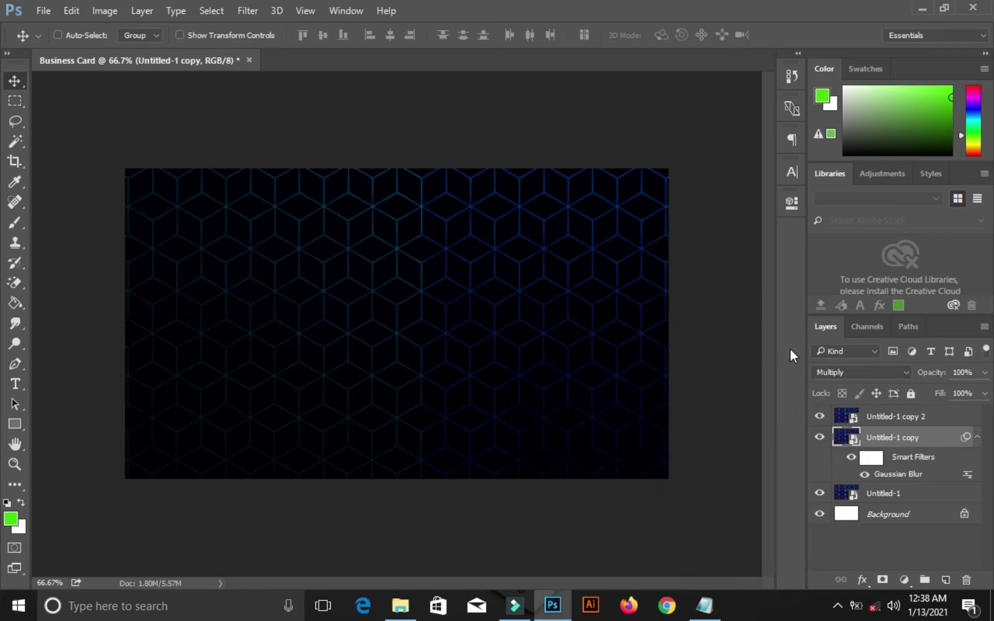
Apply a Gaussian Blur with a 7.4-pixel radius to the topmost pattern copy
left_click(879, 416)
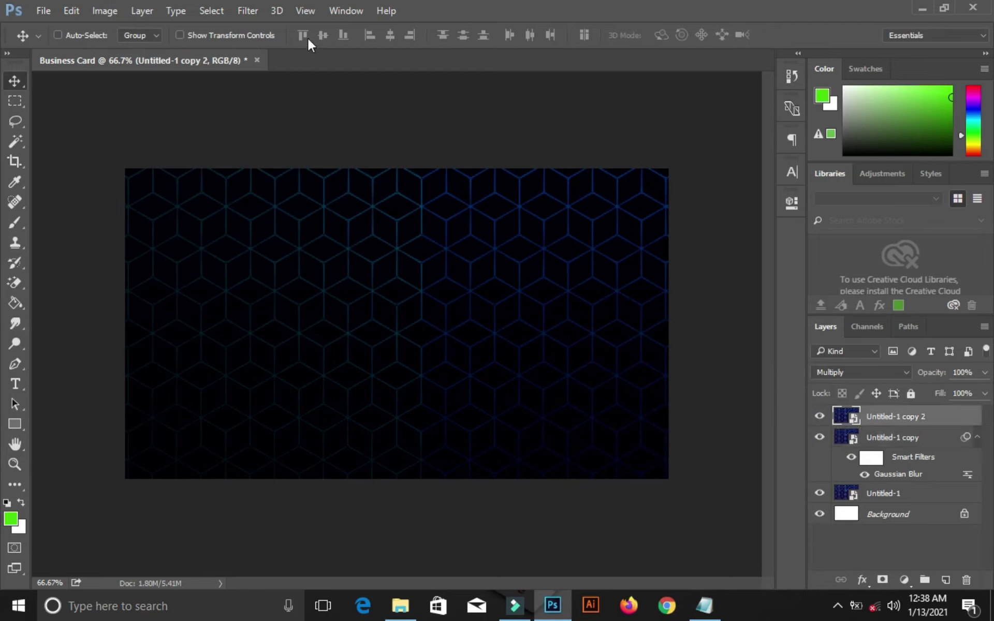
left_click(250, 11)
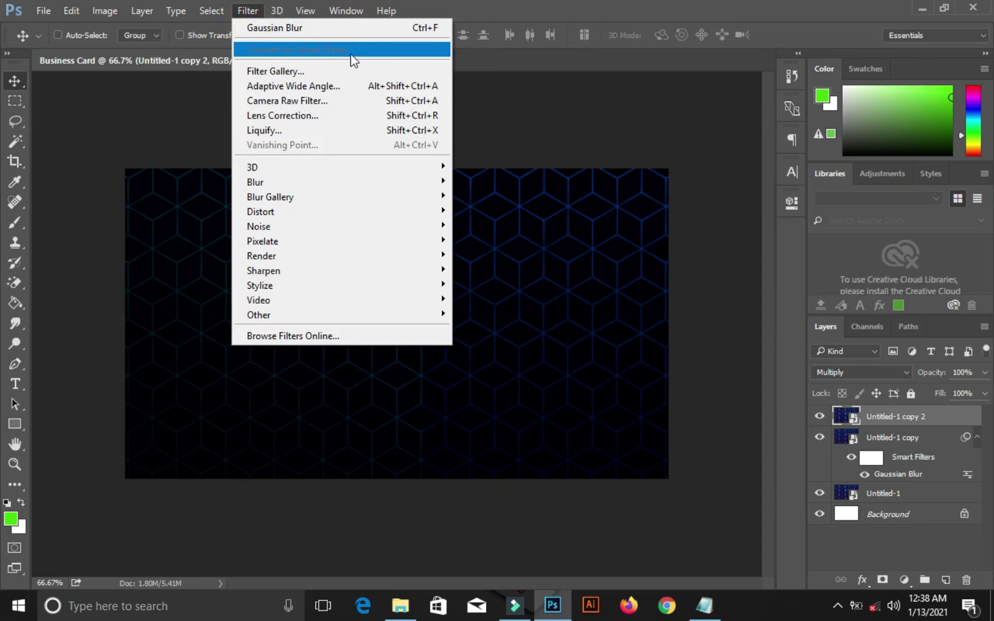
left_click(360, 27)
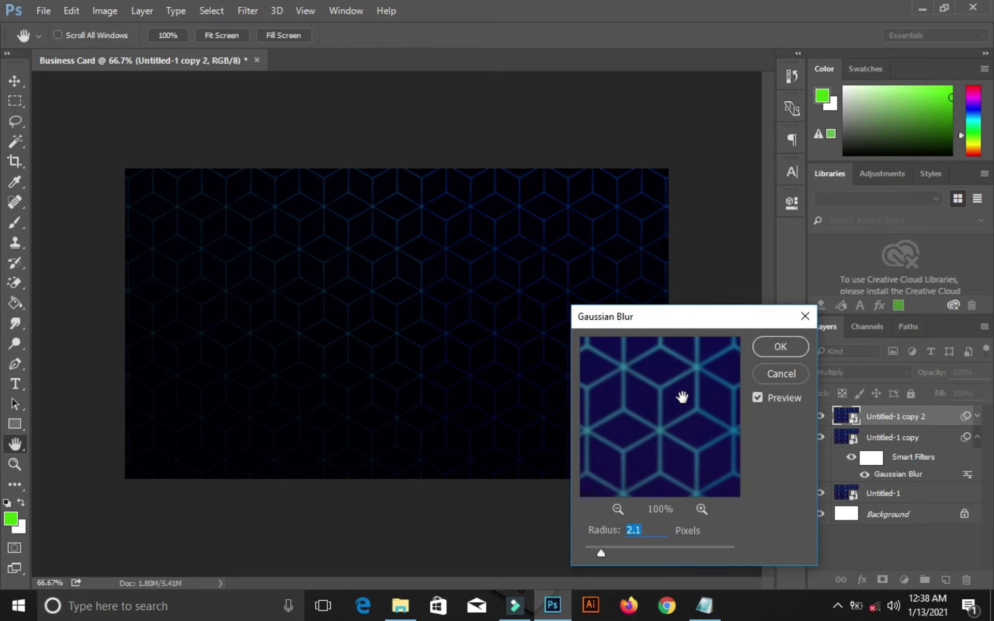
type("7.4")
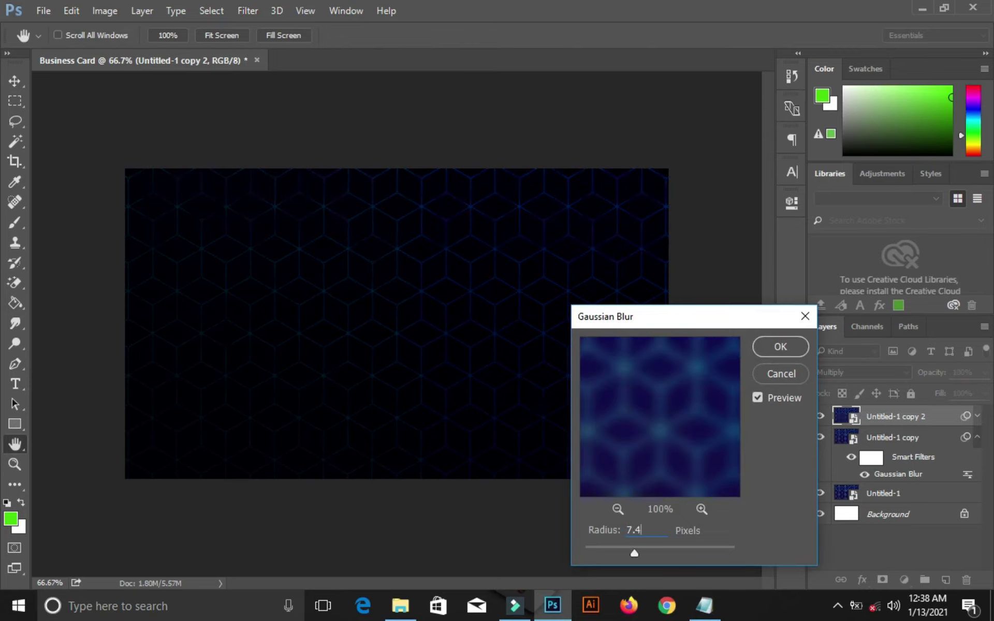
left_click(786, 346)
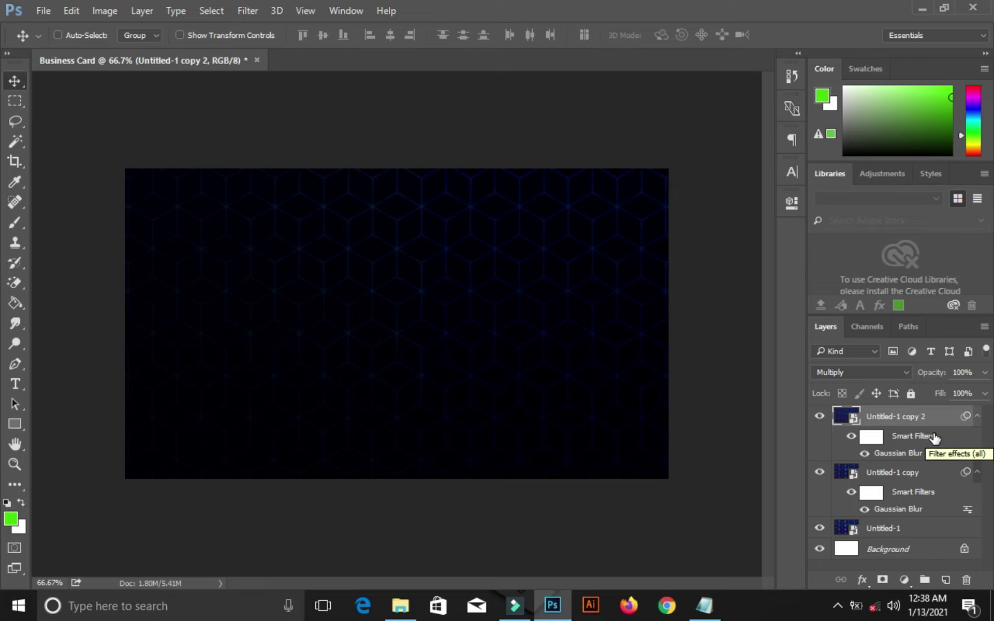
Merge the three pattern layers above the background into one layer and duplicate the merged layer
left_click(899, 532)
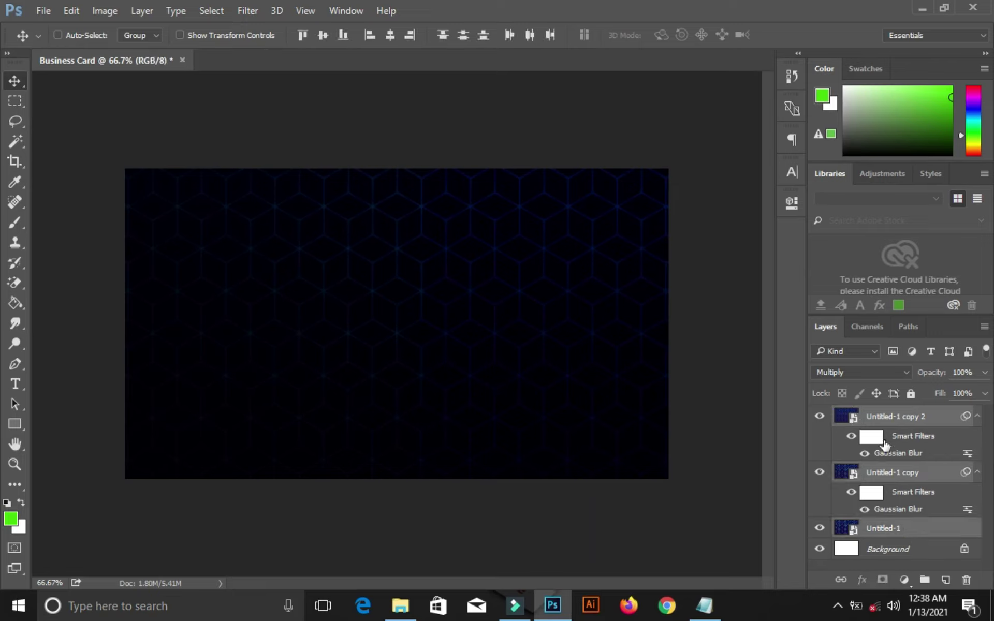
left_click(897, 418)
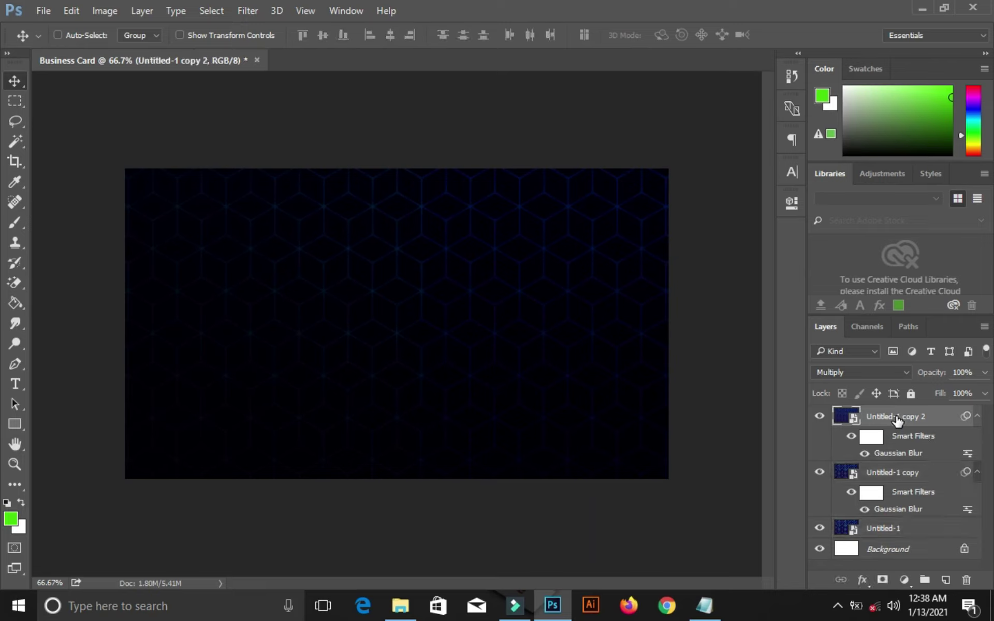
left_click(883, 528, "shift")
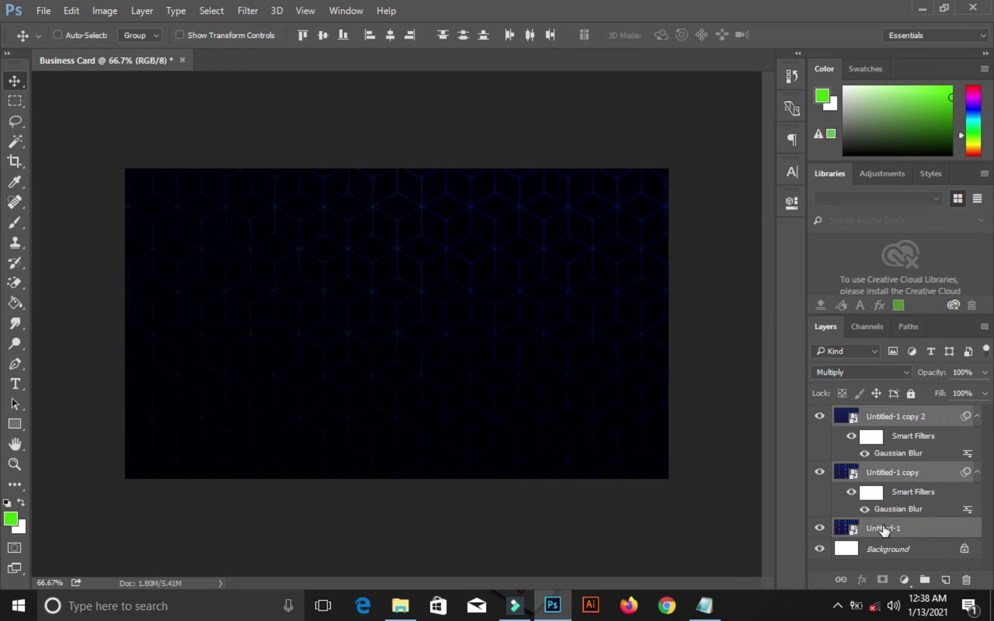
right_click(883, 528)
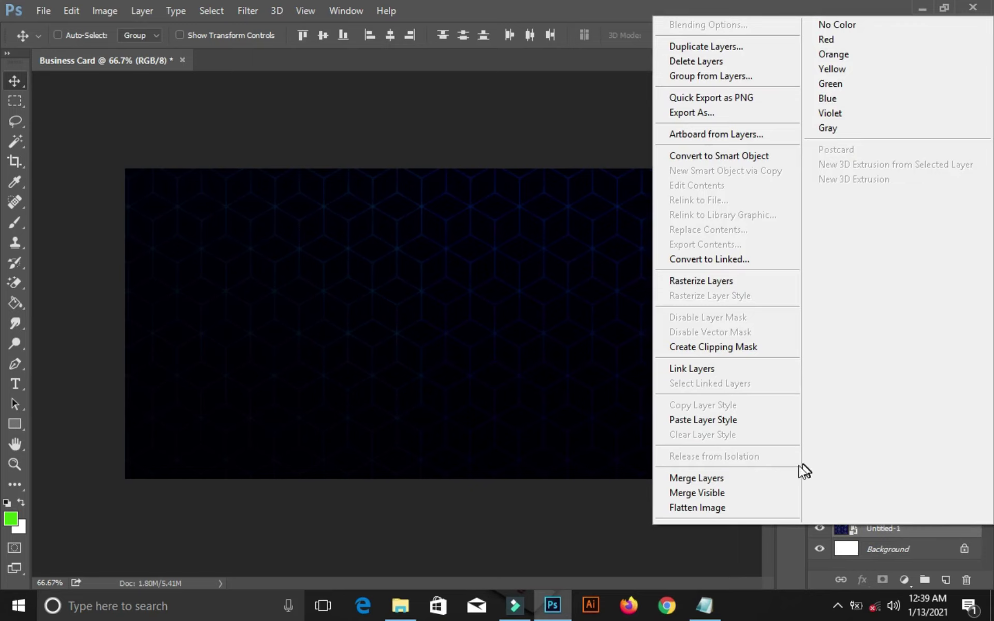
left_click(745, 480)
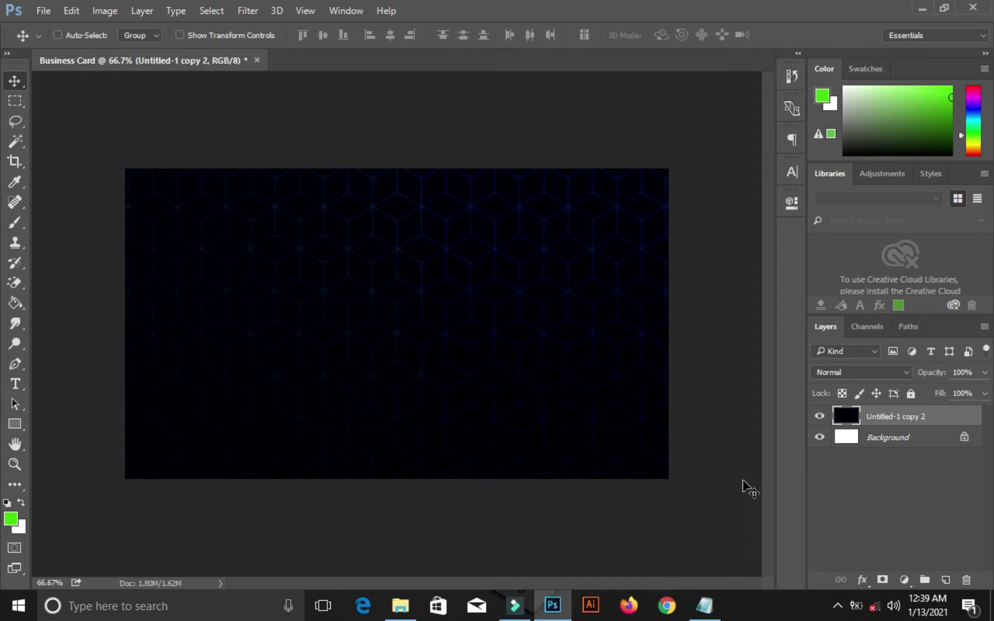
key("ctrl+j")
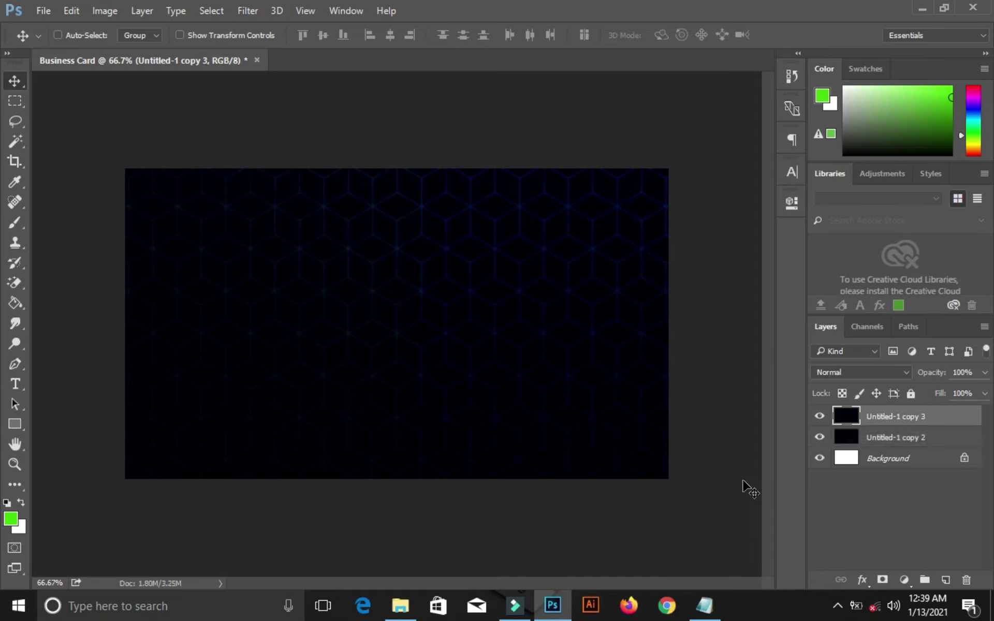
Hide the Untitled-1 copy 2 layer and draw a white rectangle about 710 by 705 px over the left part of the card
left_click(820, 438)
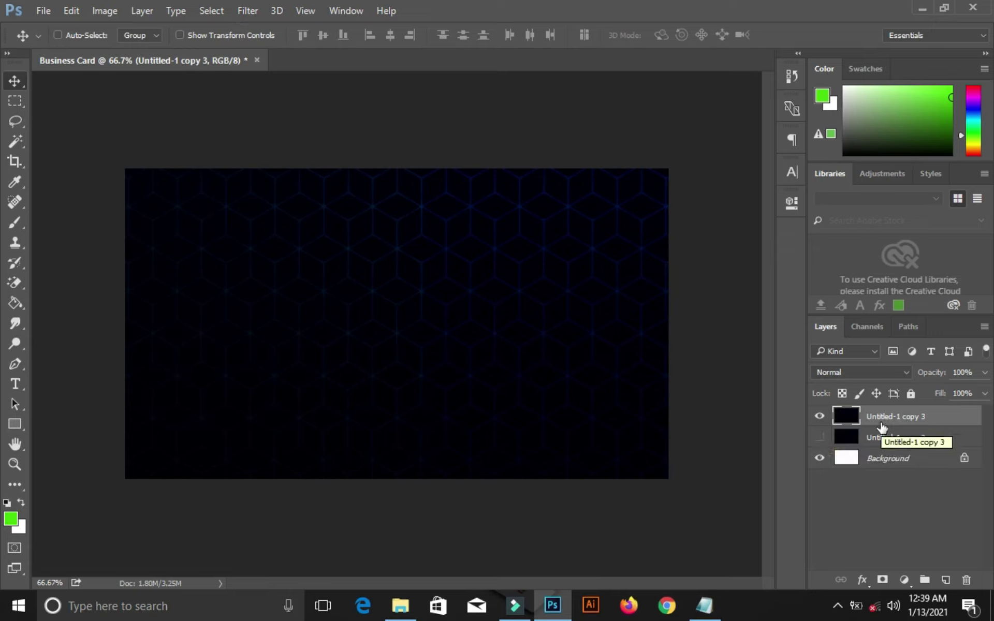
left_click(20, 421)
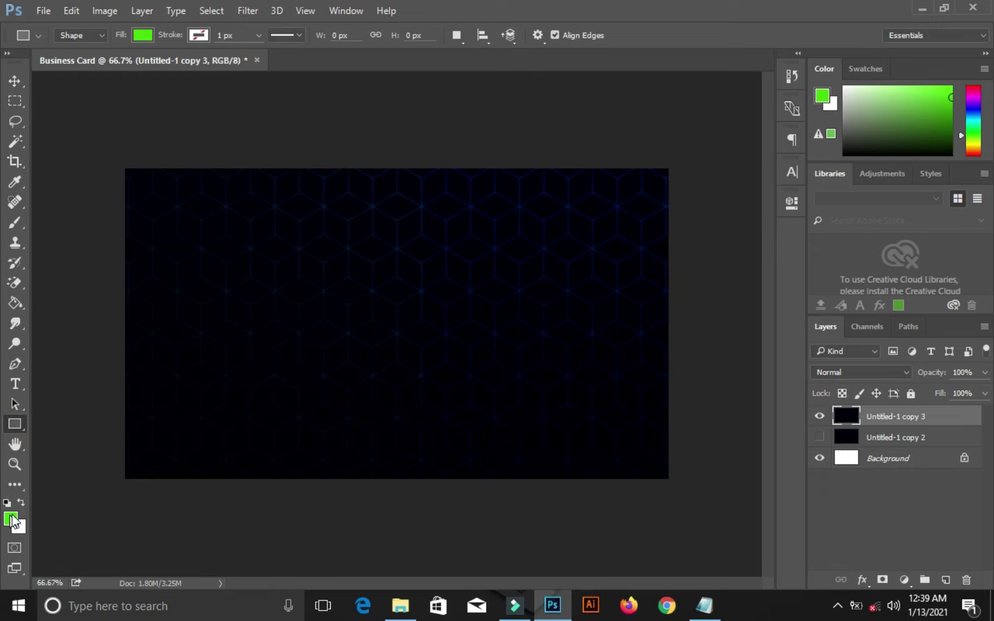
left_click(21, 501)
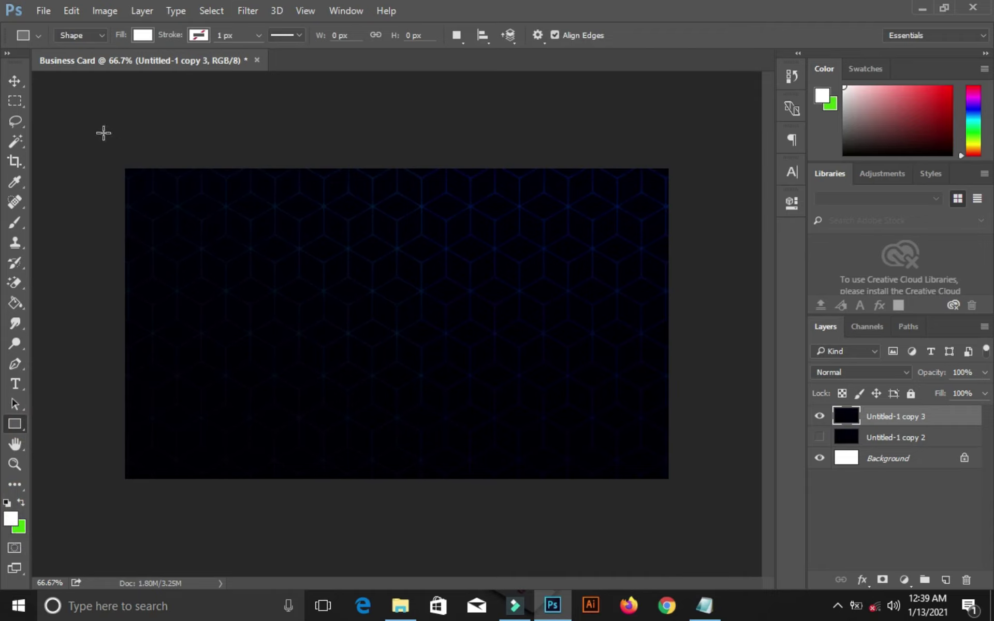
mouse_move(103, 133)
left_mouse_down()
mouse_move(210, 172)
mouse_move(337, 243)
mouse_move(443, 393)
mouse_move(489, 427)
mouse_move(491, 486)
mouse_move(470, 498)
left_mouse_up()
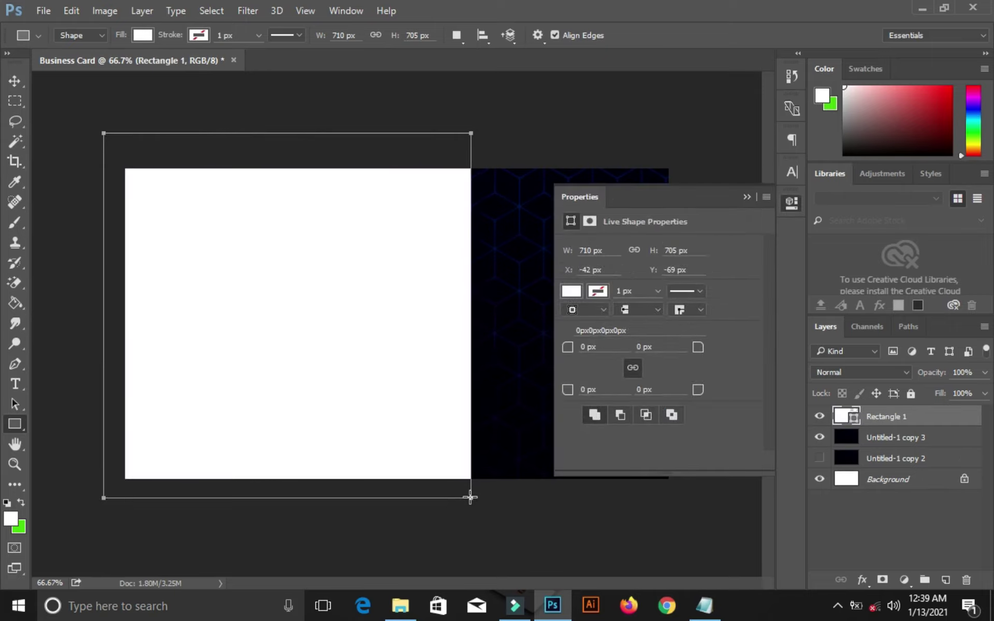
left_click(746, 198)
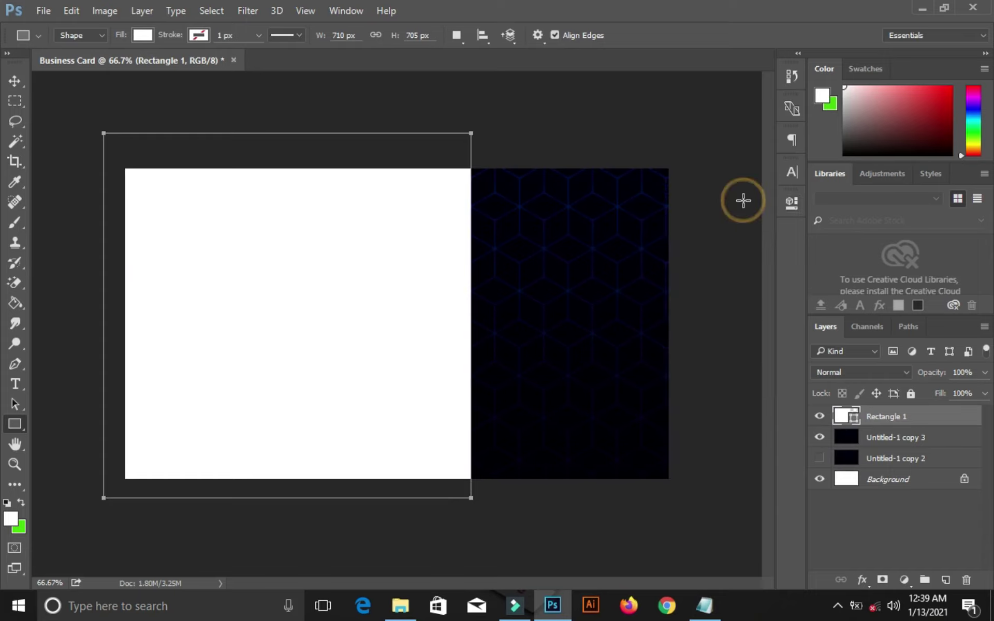
left_click(16, 79)
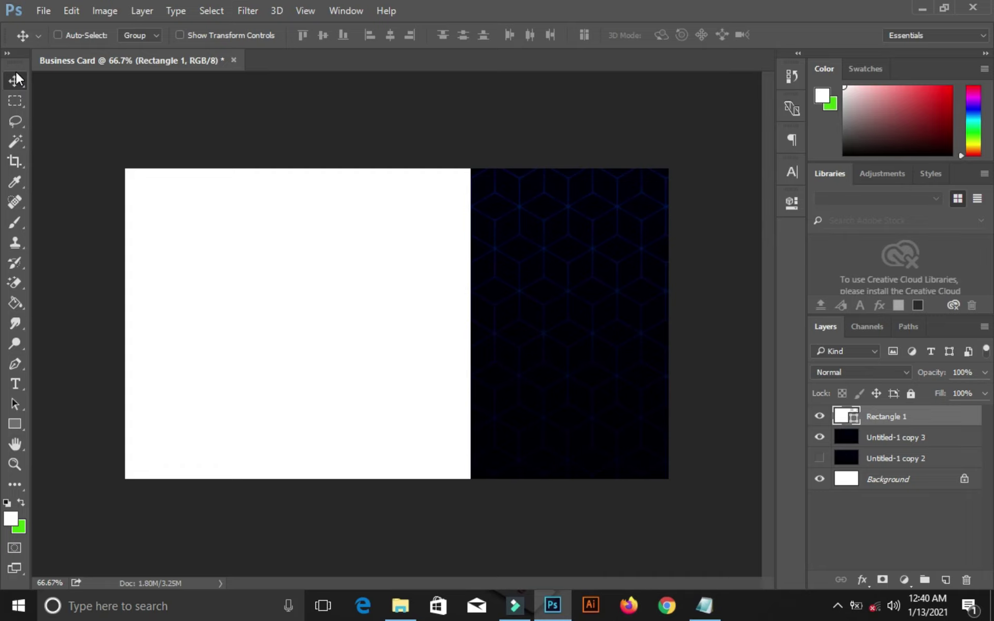
Add two vertical guides to the card, one at 5% and one at 95%
left_click(309, 11)
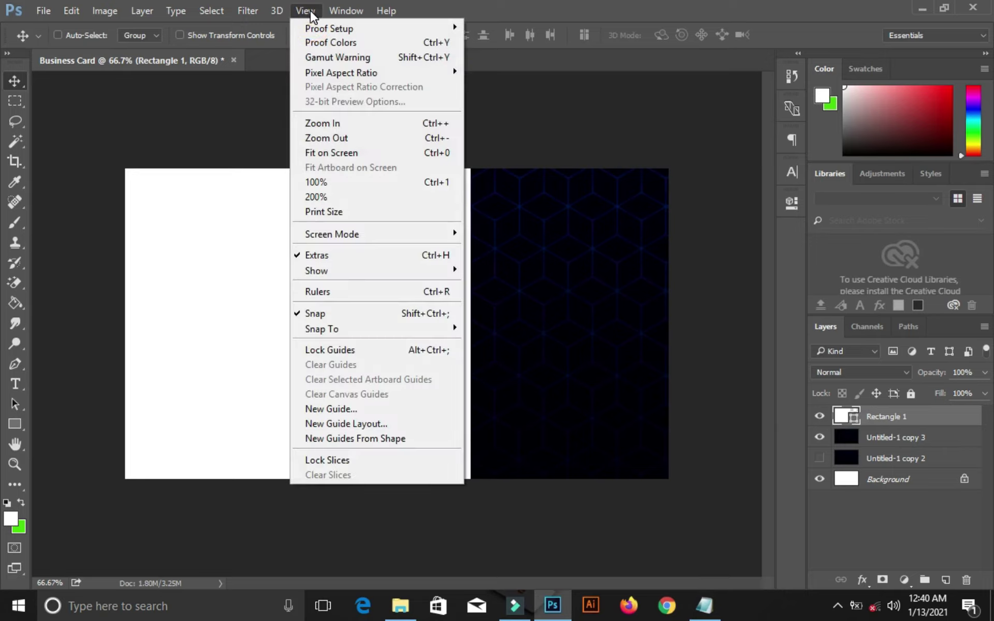
left_click(328, 408)
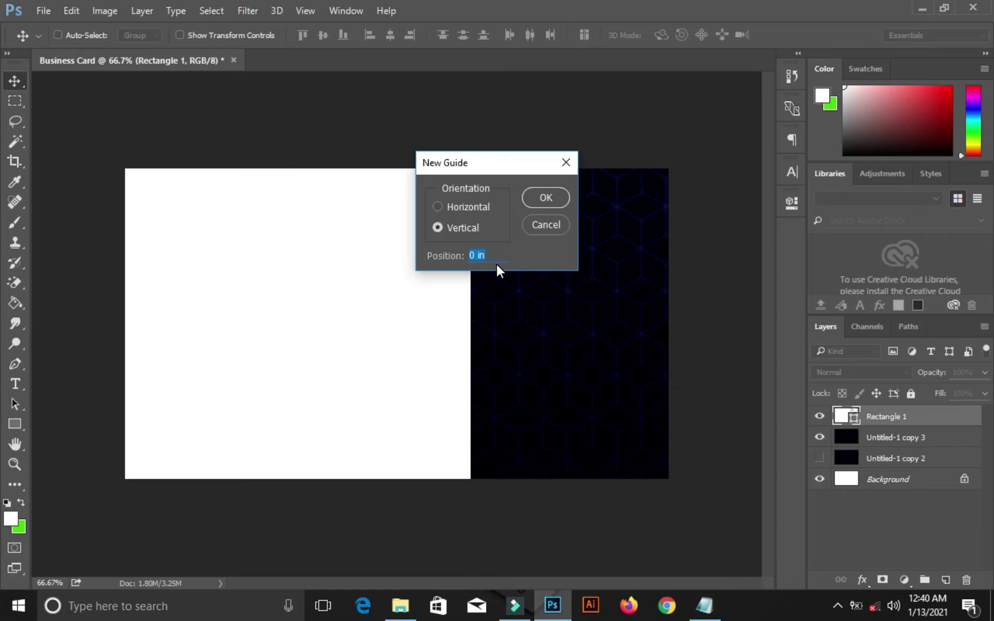
type("5%")
left_click(563, 200)
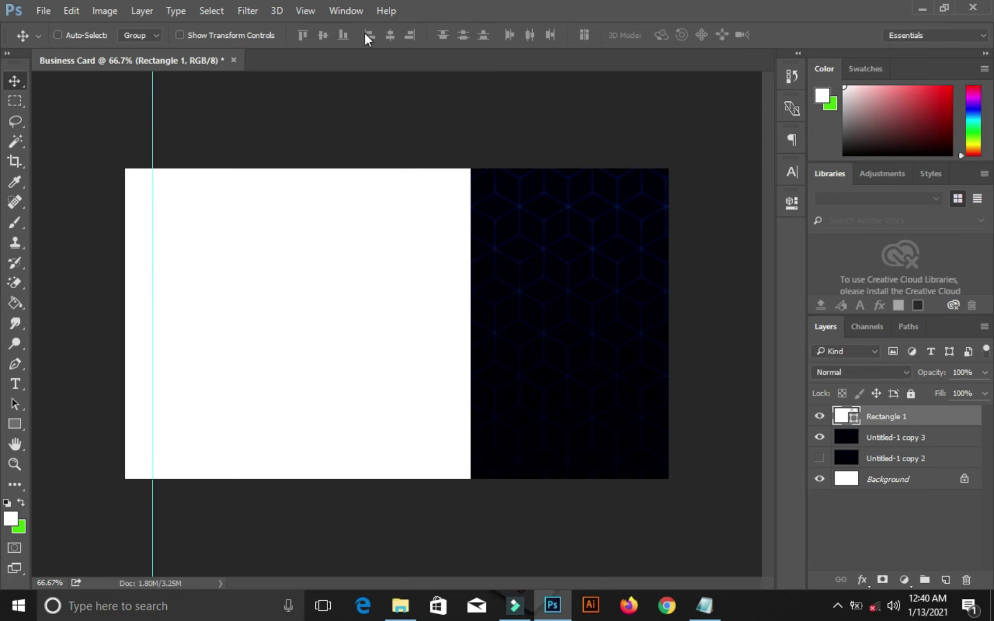
left_click(300, 12)
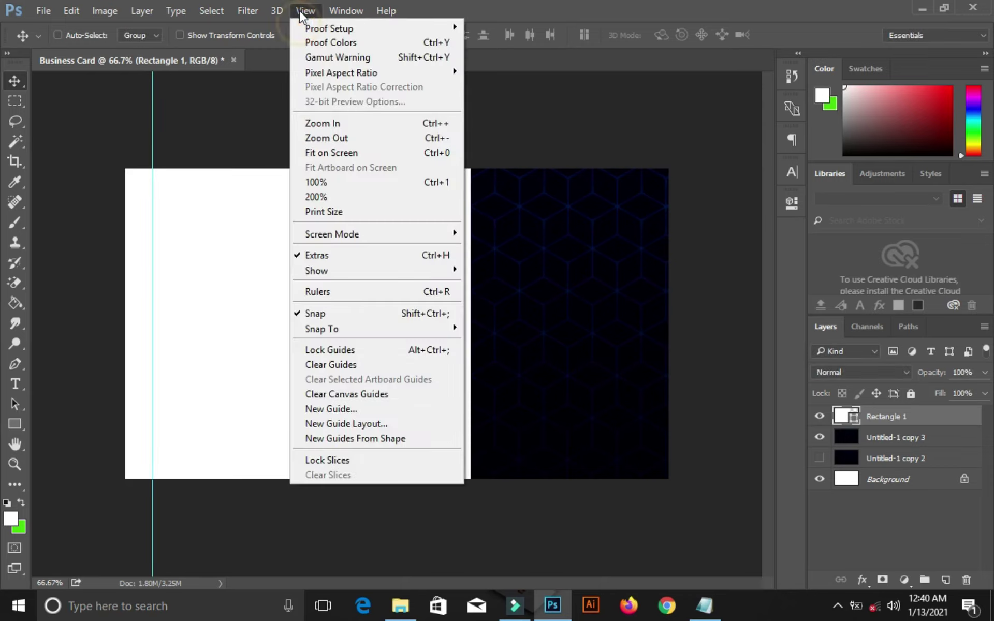
left_click(350, 410)
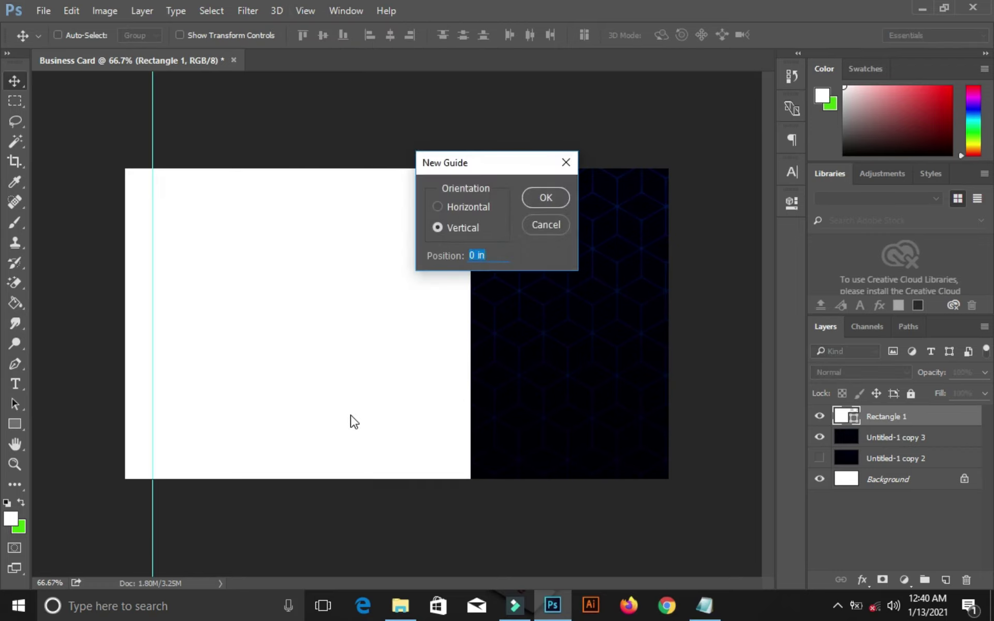
type("95%")
left_click(540, 198)
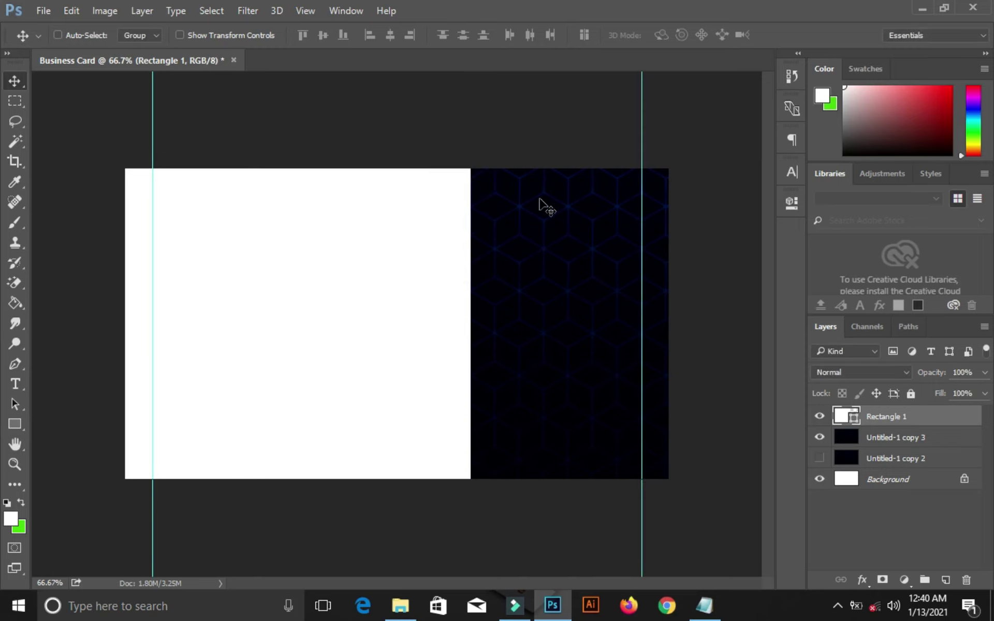
Add a horizontal guide near the card's upper edge at 8%
left_click(305, 8)
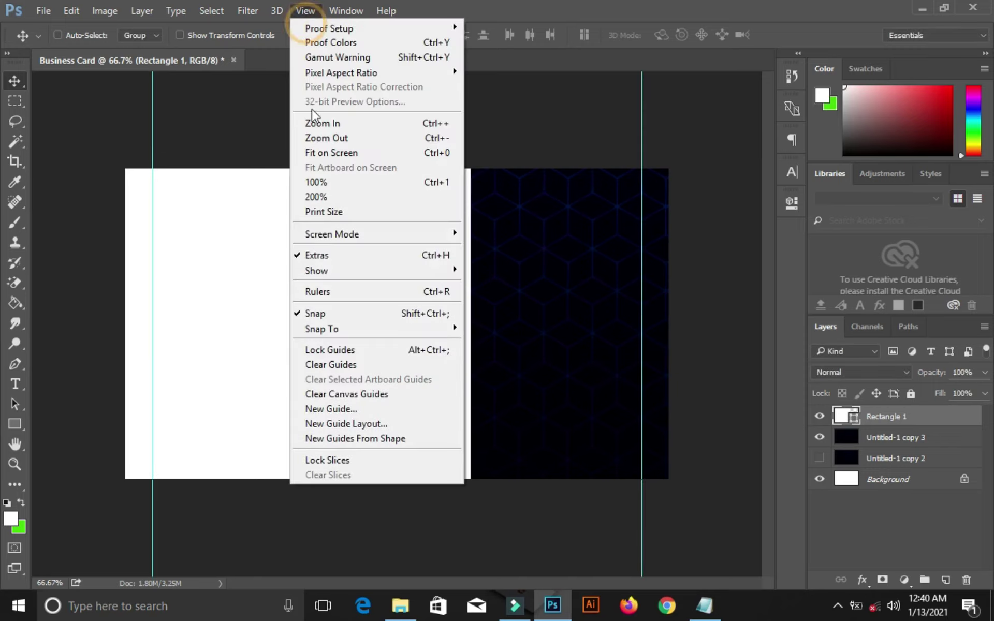
left_click(323, 408)
left_click(471, 213)
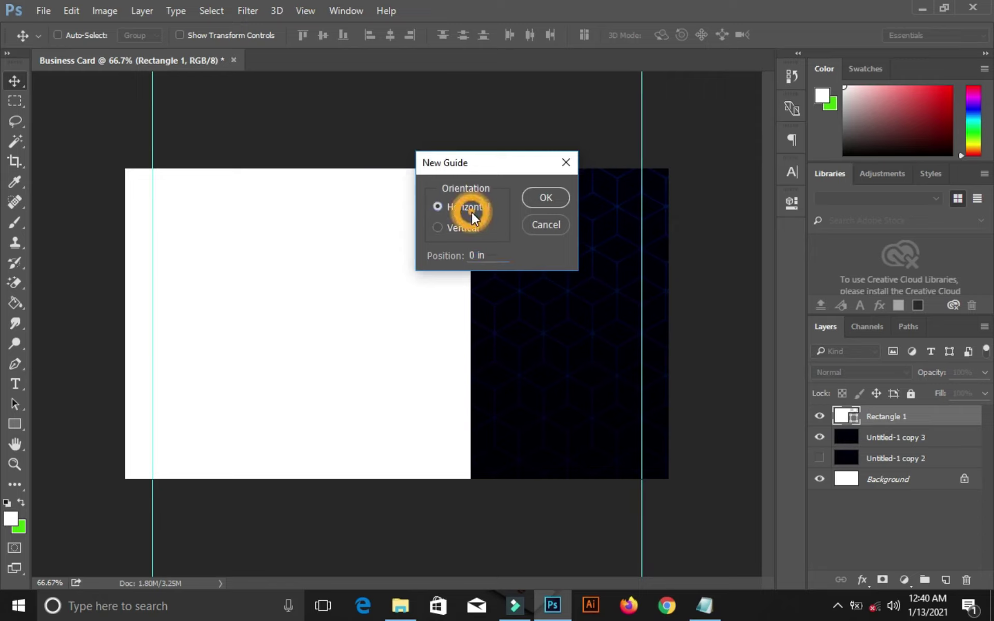
left_click(494, 258)
key("BackSpace")
key("BackSpace")
key("BackSpace")
key("BackSpace")
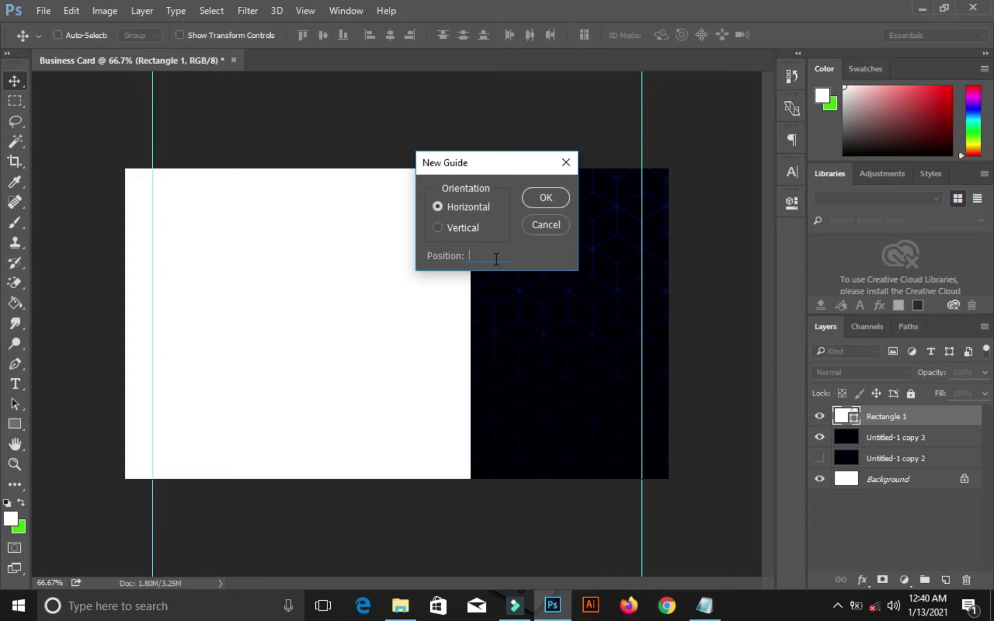
type("8%")
left_click(536, 189)
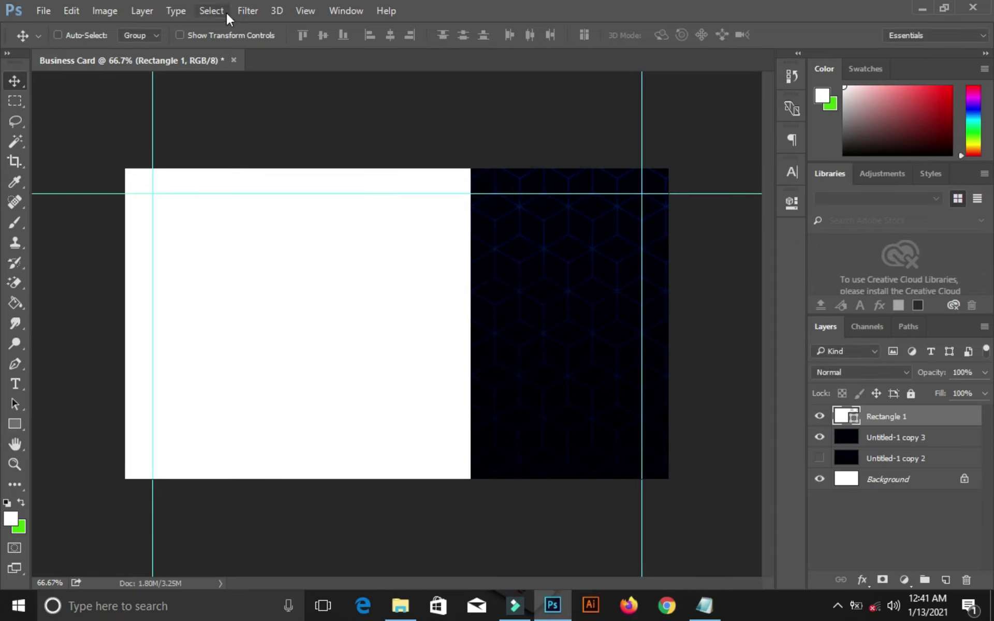
Add a horizontal guide near the card's lower edge at 92%
left_click(302, 10)
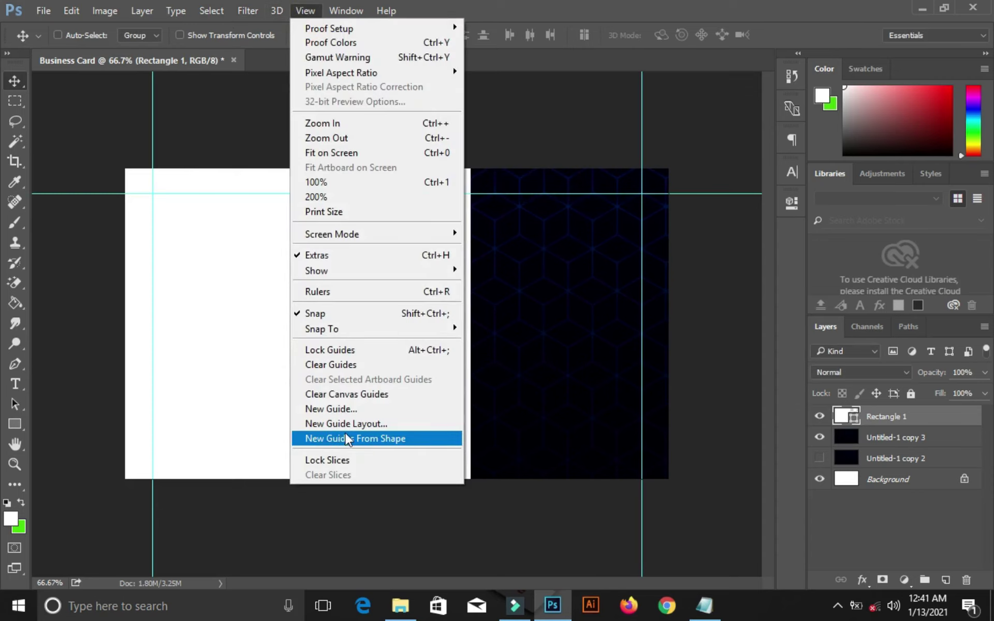
left_click(353, 410)
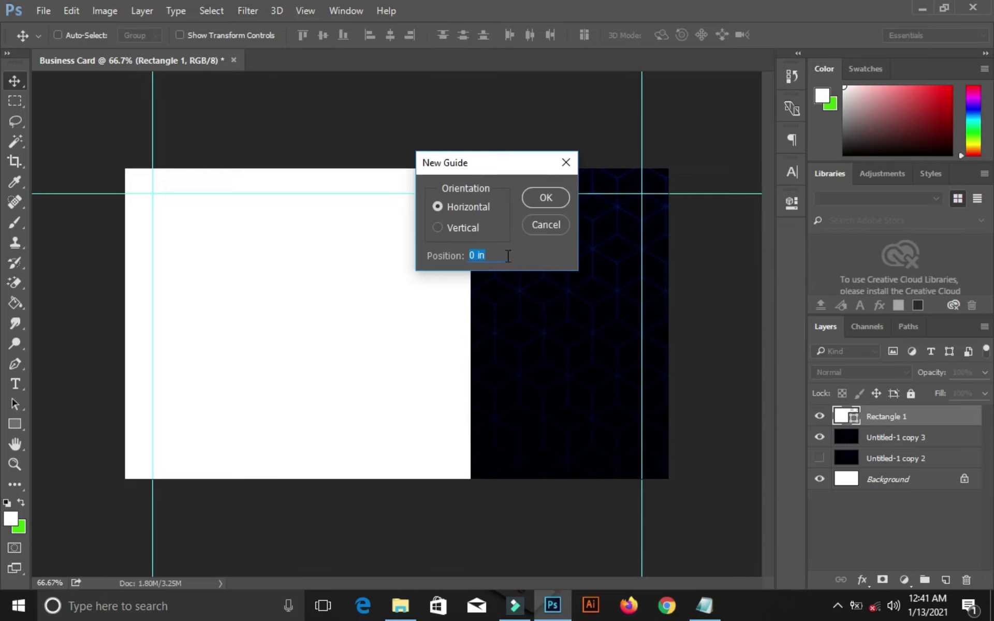
type("92%")
left_click(548, 192)
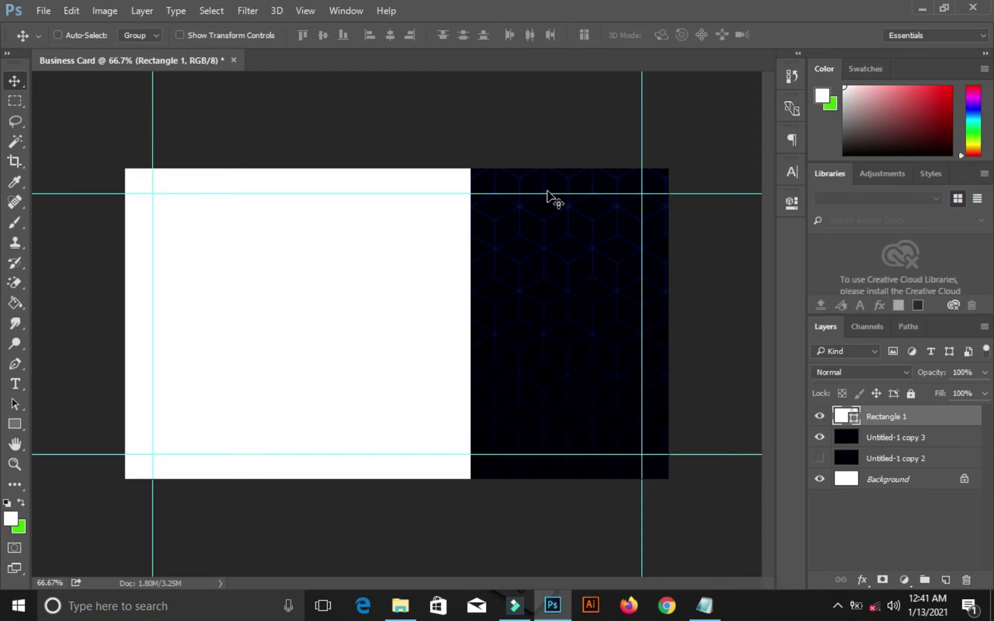
Place the yj2 logo as an embedded file and move it onto the upper part of the dark patterned area
left_click(43, 9)
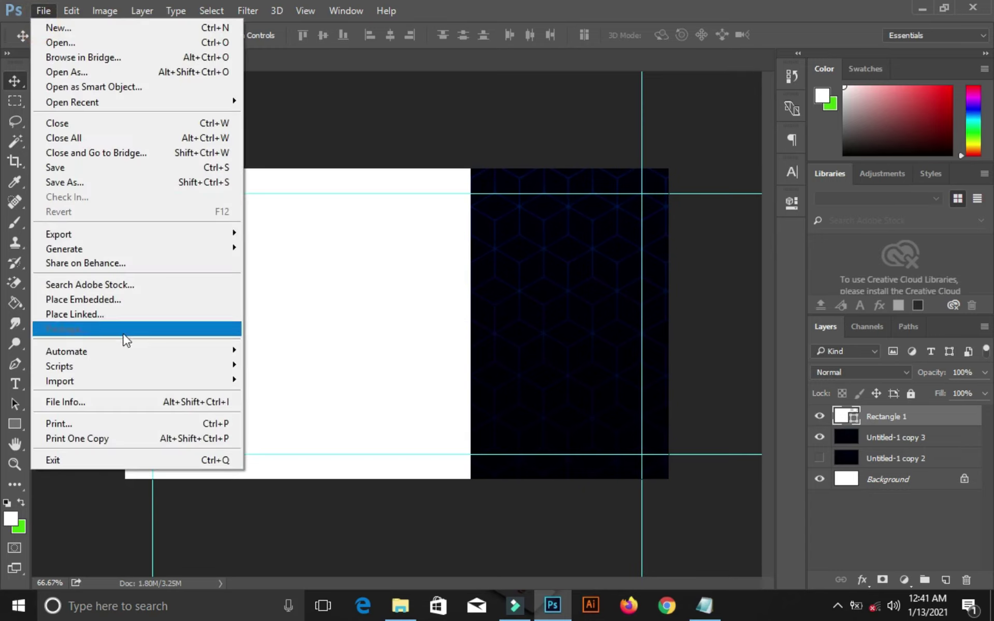
left_click(120, 303)
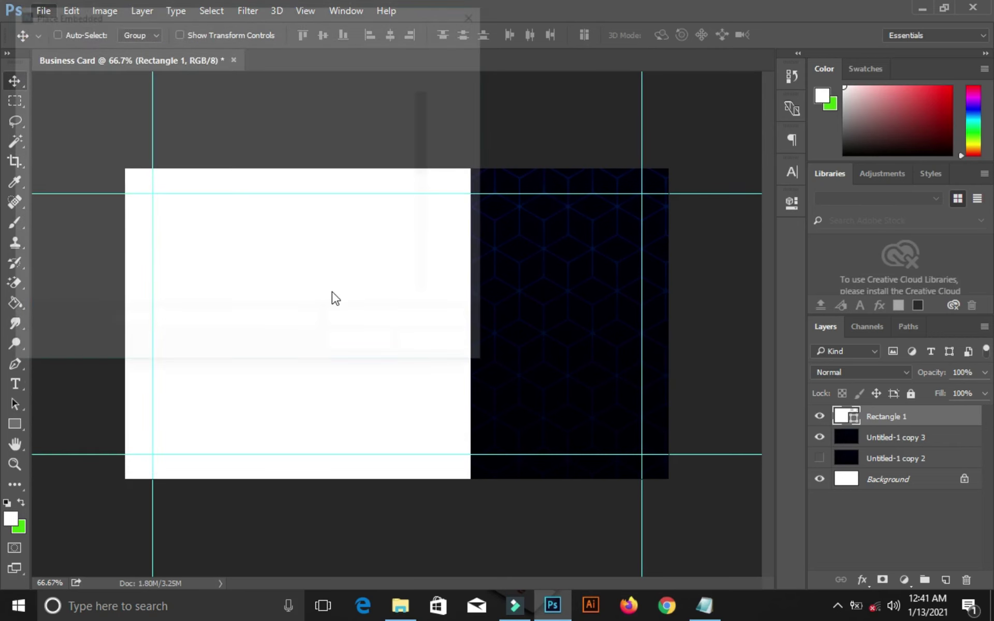
left_click(428, 300)
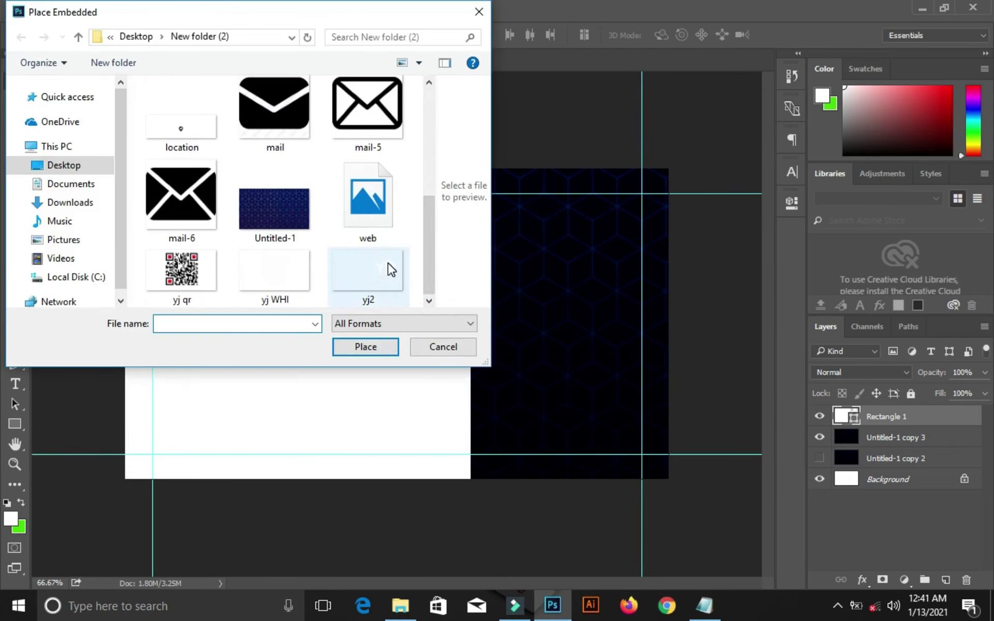
double_click(387, 263)
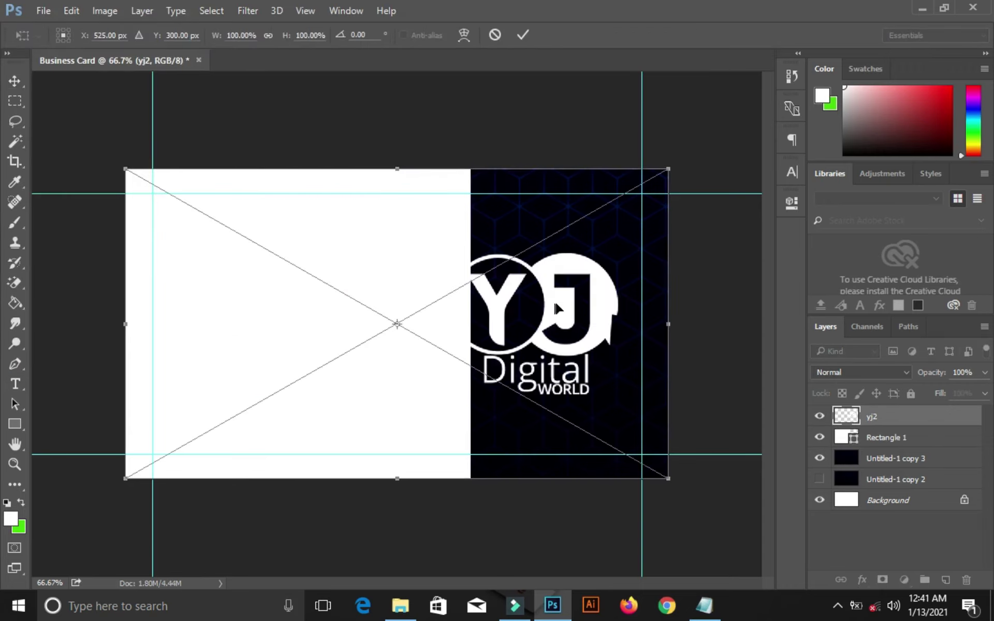
key("Return")
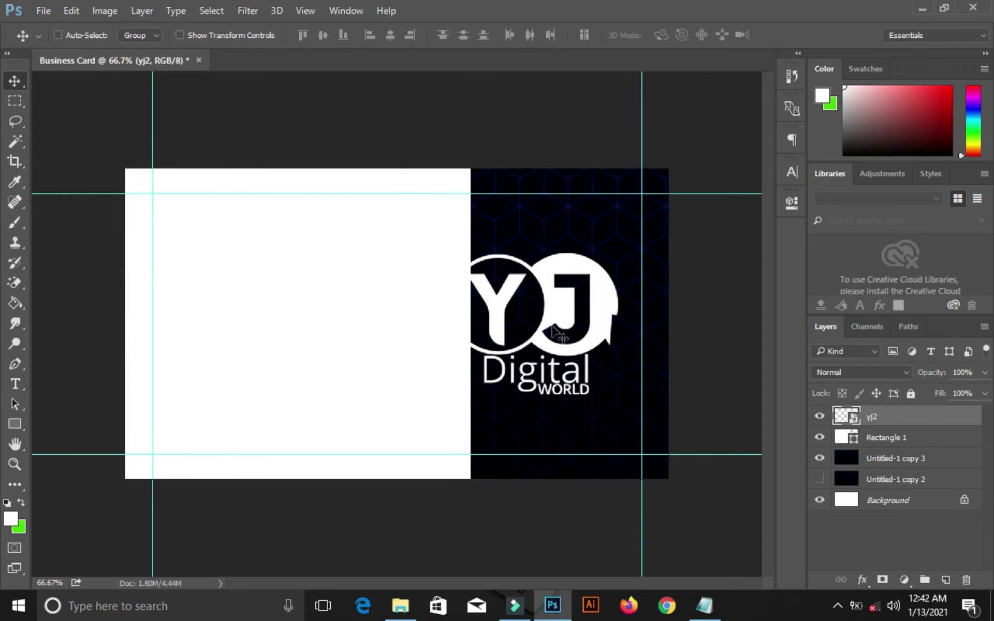
left_click_drag(550, 328, 590, 280)
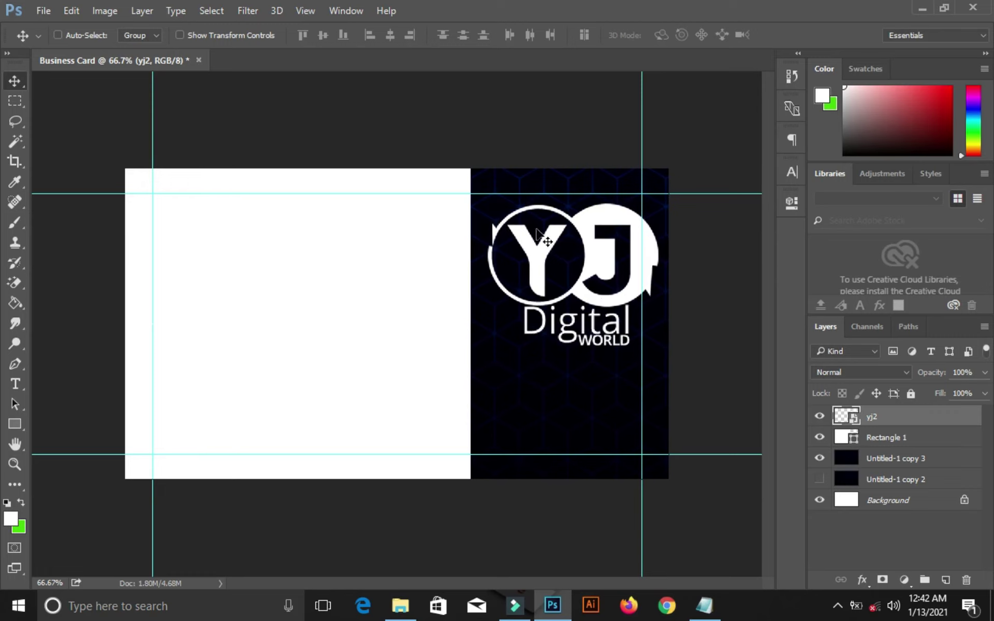
Scale the yj2 logo down to about 90.5% and reposition it in the upper half of the dark area
left_click(77, 11)
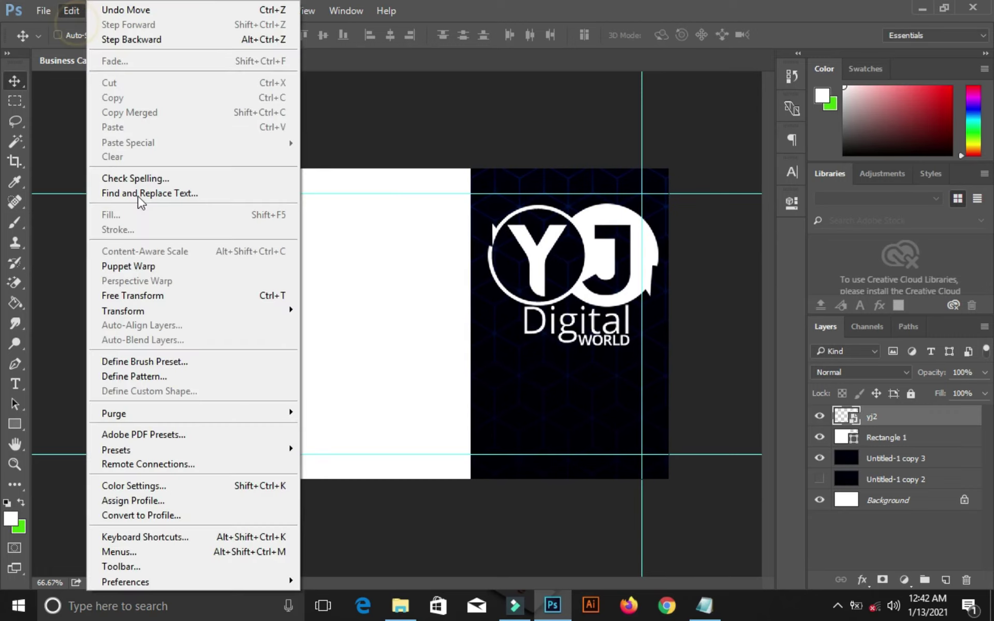
left_click(202, 294)
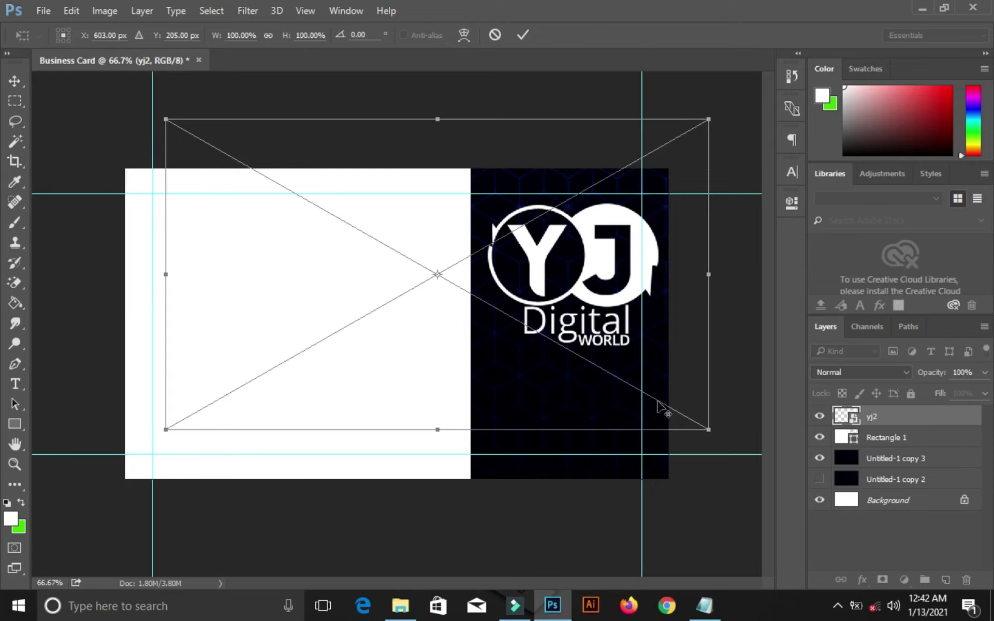
left_click(707, 428)
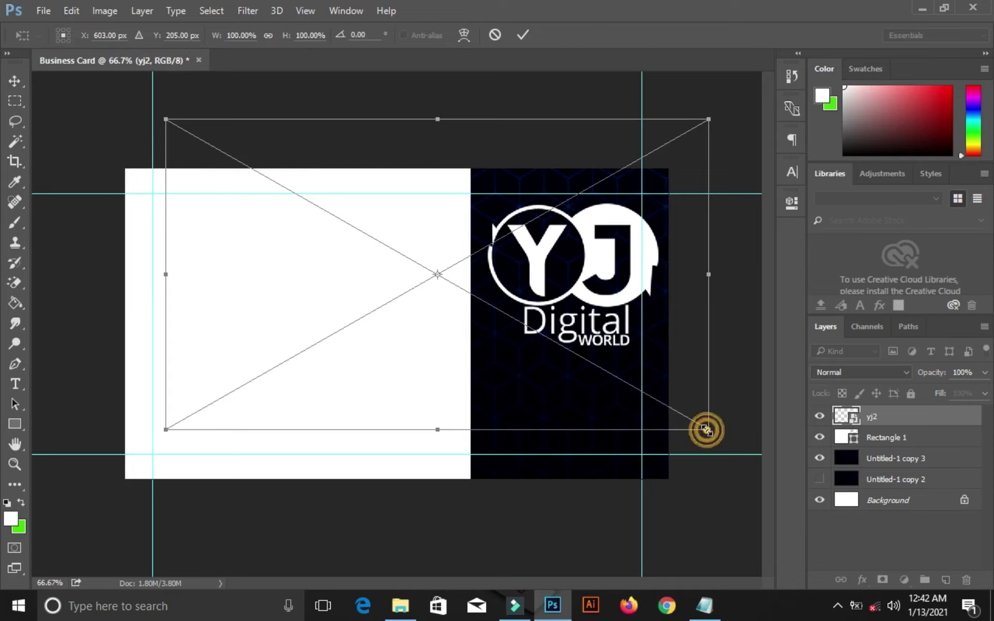
left_click_drag(699, 413, 684, 407)
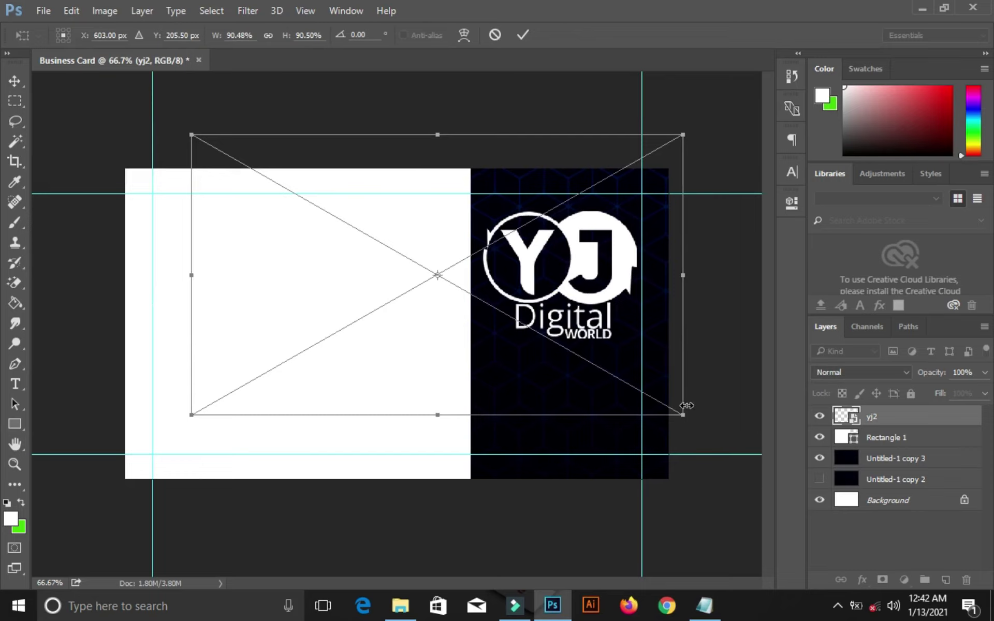
double_click(590, 298)
left_click(588, 299)
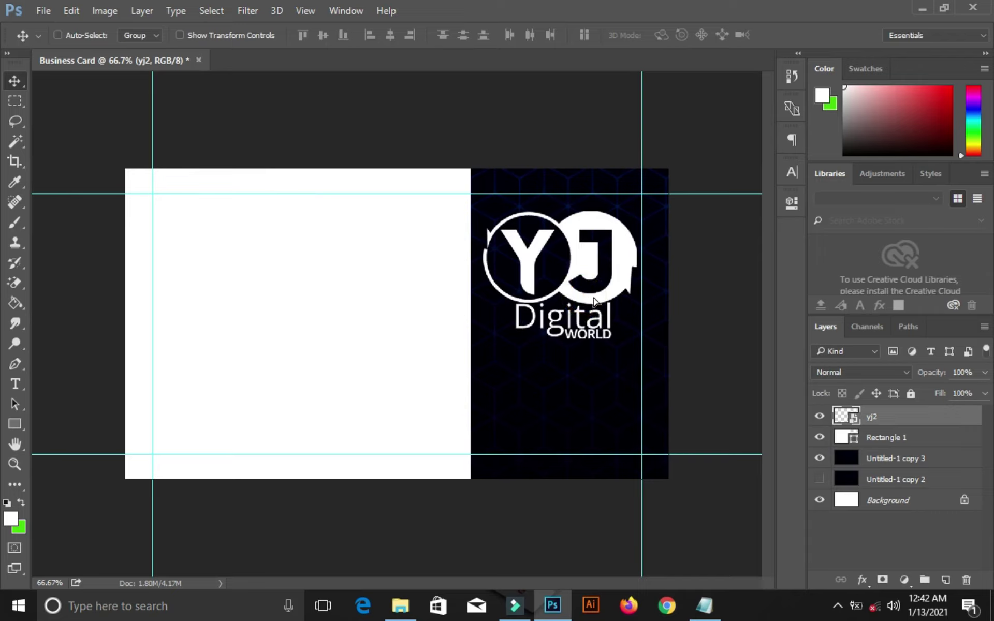
left_click_drag(585, 301, 598, 298)
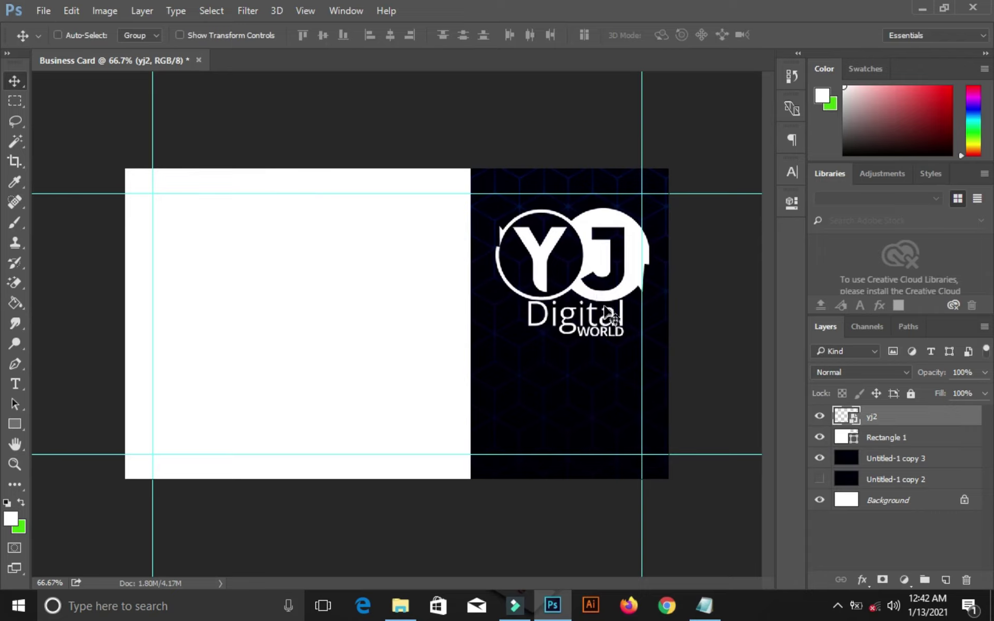
left_click_drag(605, 272, 605, 271)
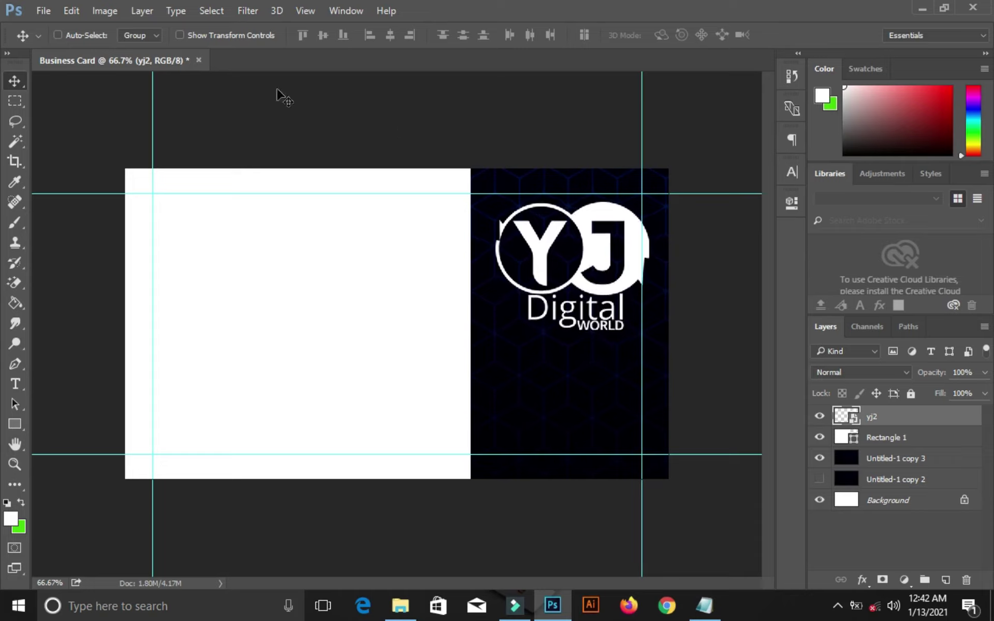
Place the yj WHI QR code as an embedded file, scaled down to about 34.6%
left_click(52, 11)
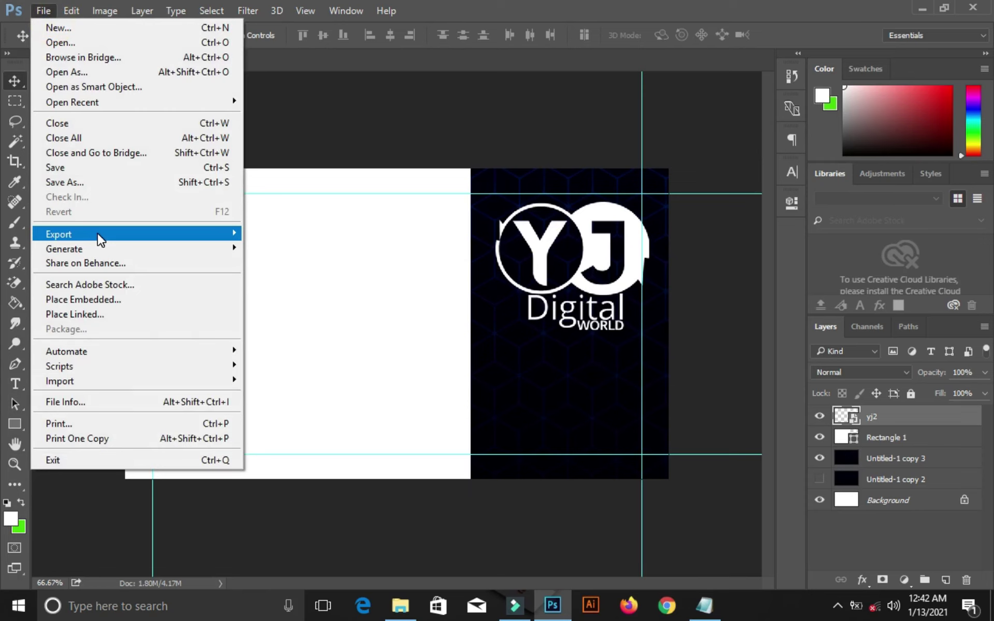
left_click(101, 299)
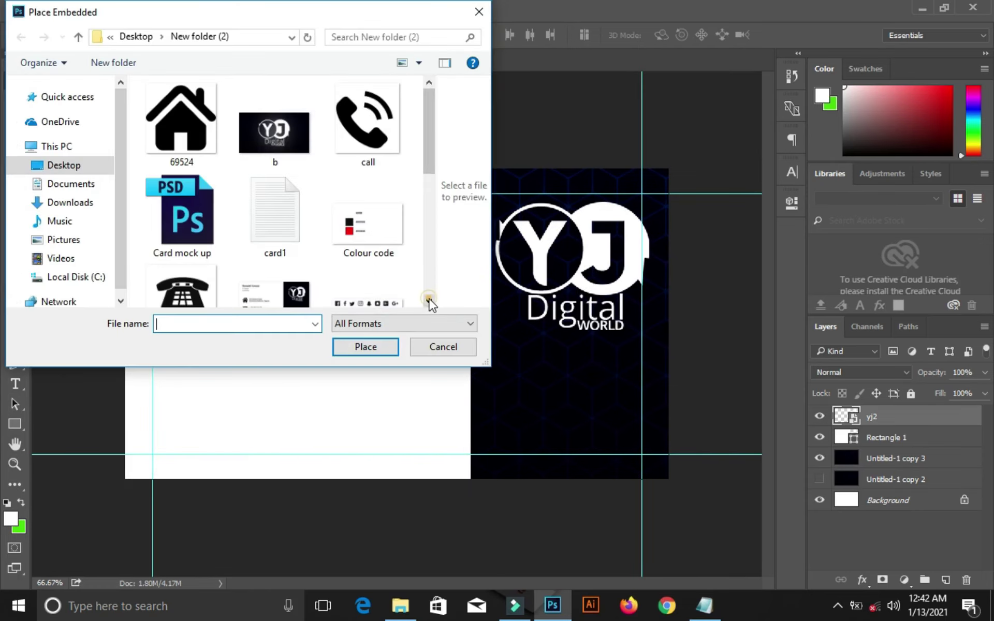
left_click(428, 300)
left_click(428, 301)
left_click(428, 300)
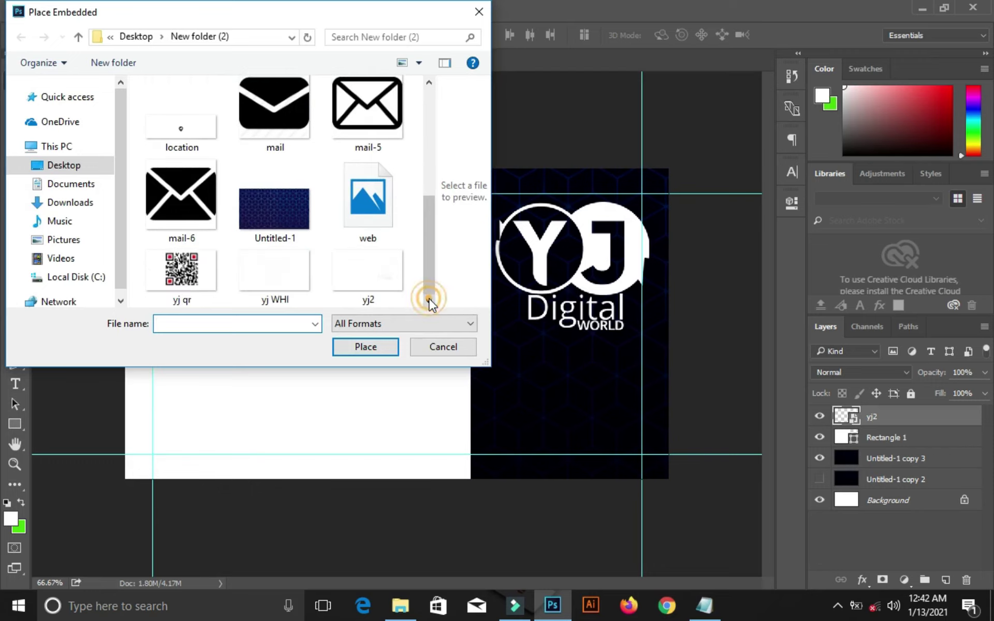
left_click(284, 273)
double_click(283, 272)
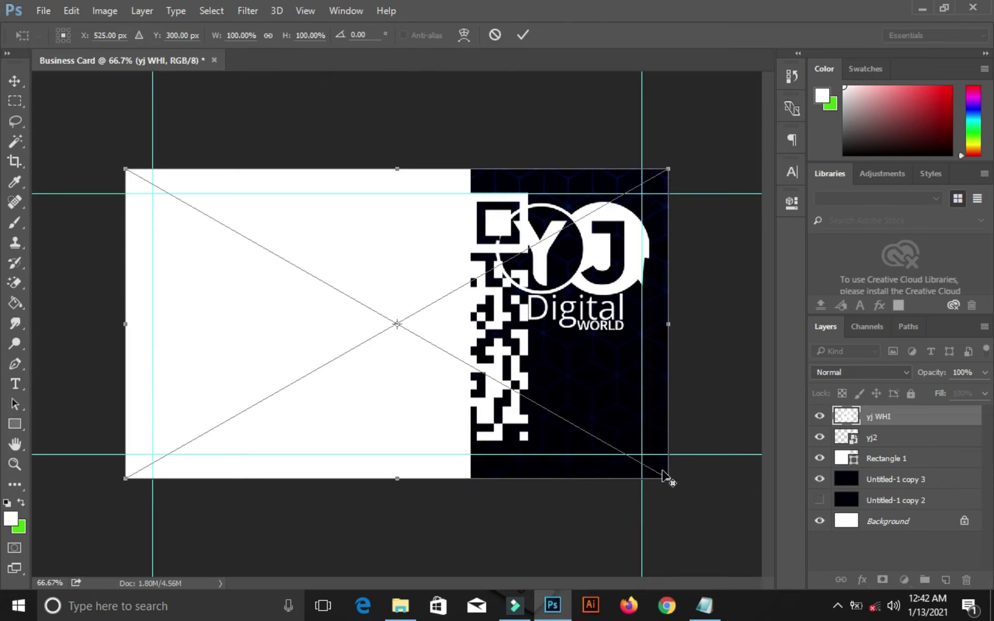
left_click_drag(668, 478, 491, 378)
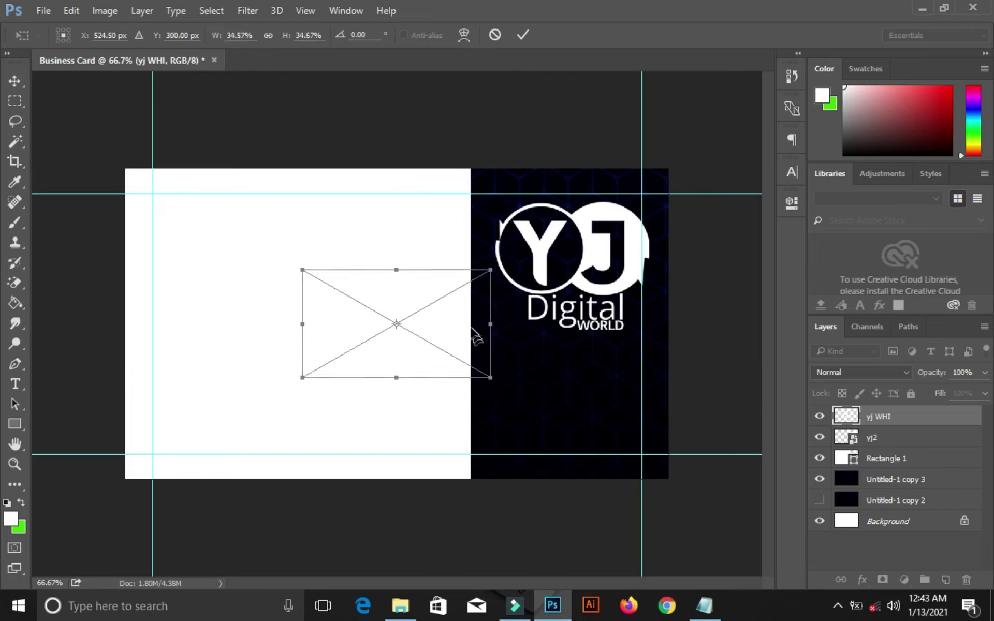
left_click(468, 325)
key("Return")
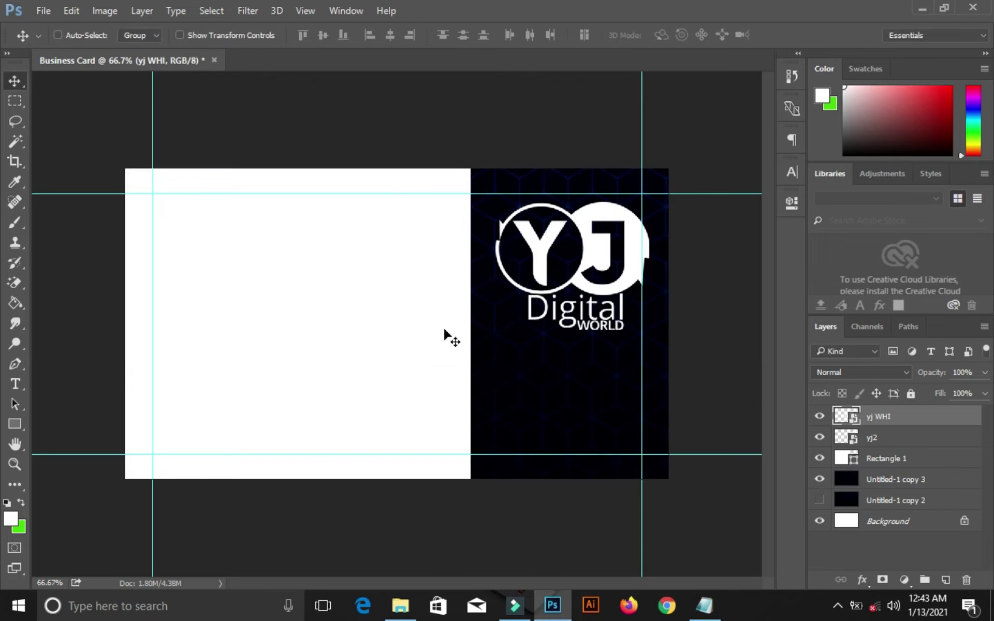
Move the QR code onto the dark area below the YJ Digital World logo and nudge it slightly down
left_click_drag(443, 337, 633, 410)
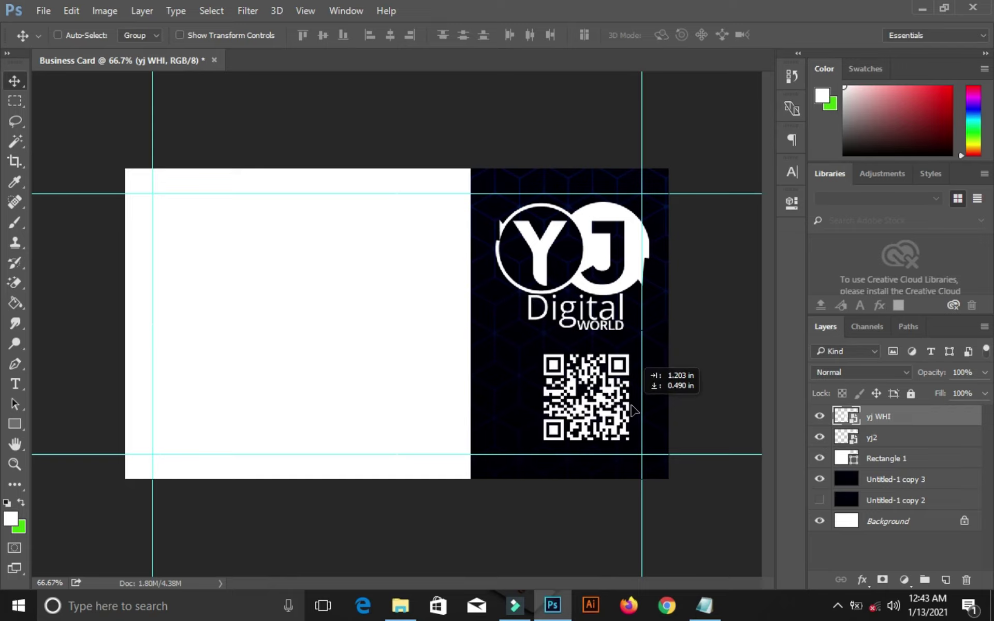
left_click_drag(633, 410, 624, 406)
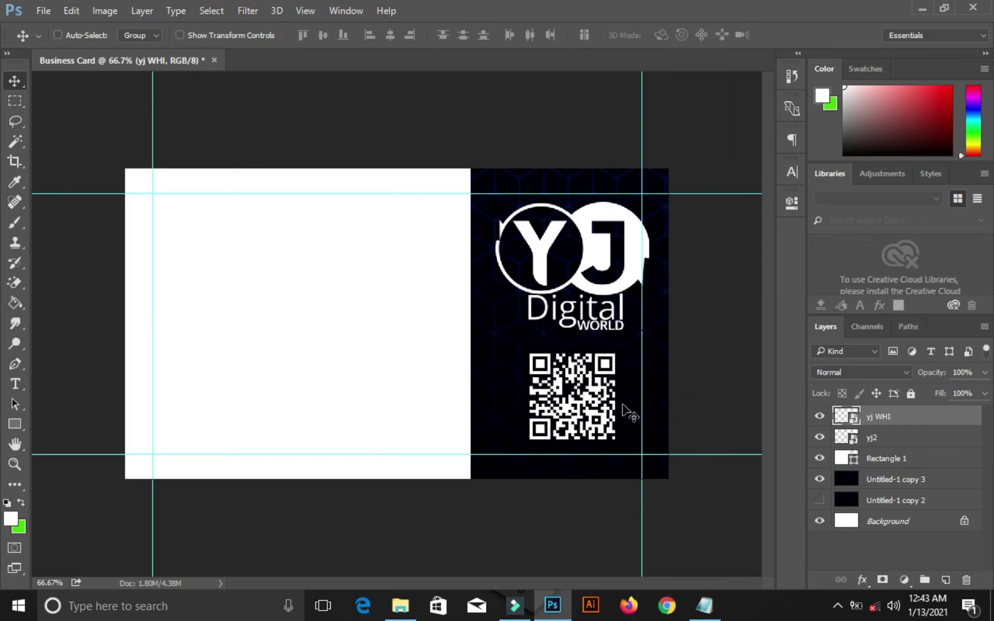
key("Down")
key("Down")
key("Down")
key("Down")
key("Down")
key("Down")
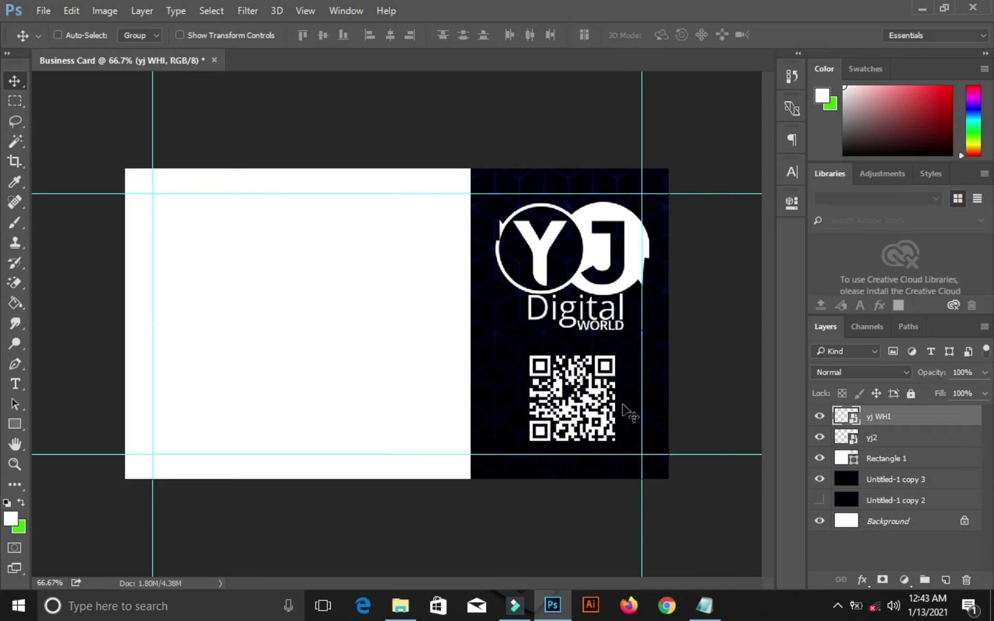
Scale the QR code down slightly around its centre so it sits clear of the lower margin guide
key("ctrl")
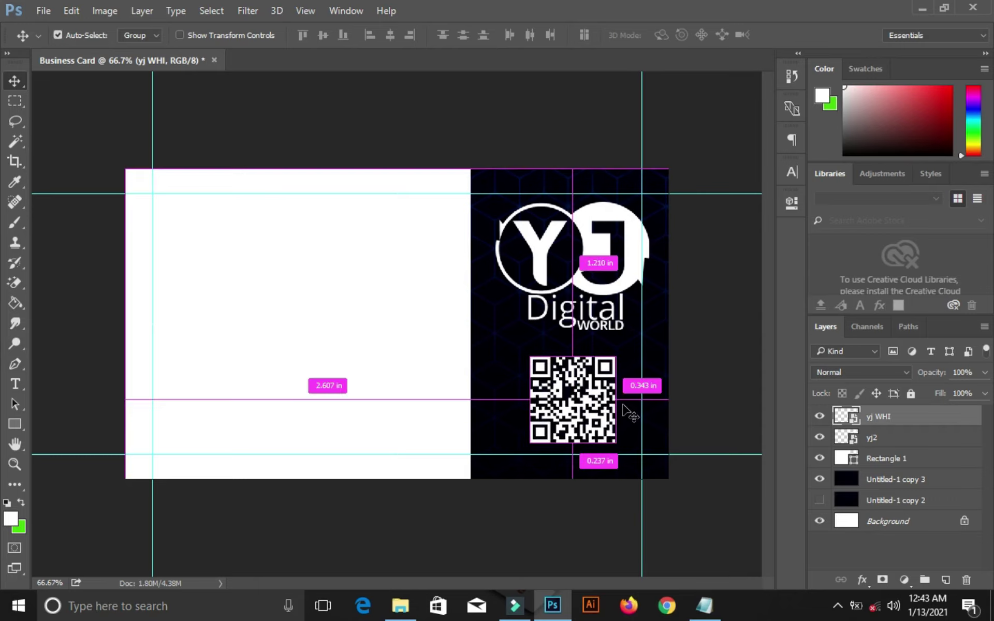
key("ctrl+t")
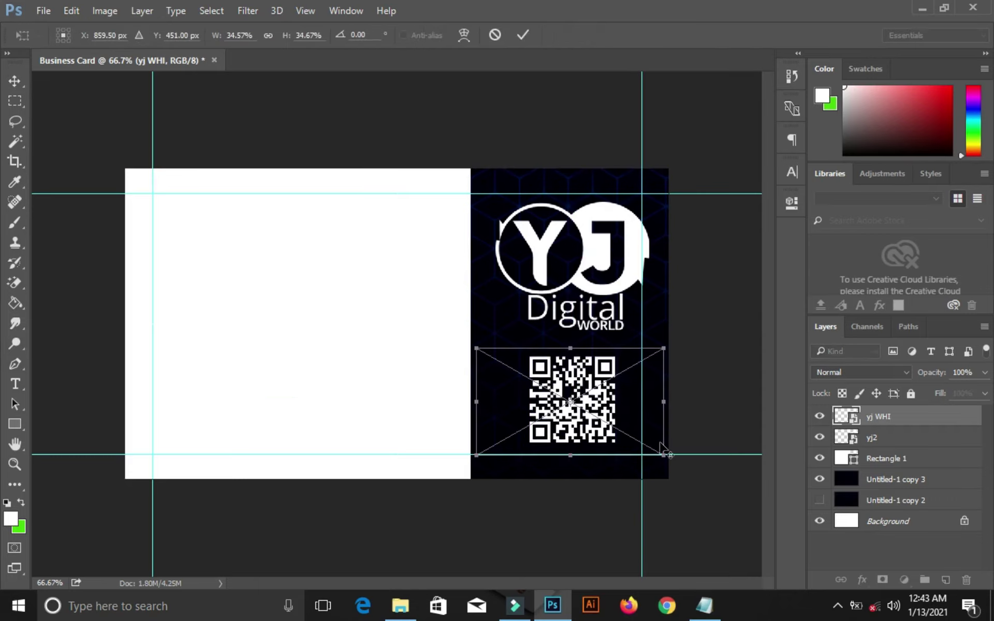
left_click_drag(662, 455, 651, 444)
double_click(634, 412)
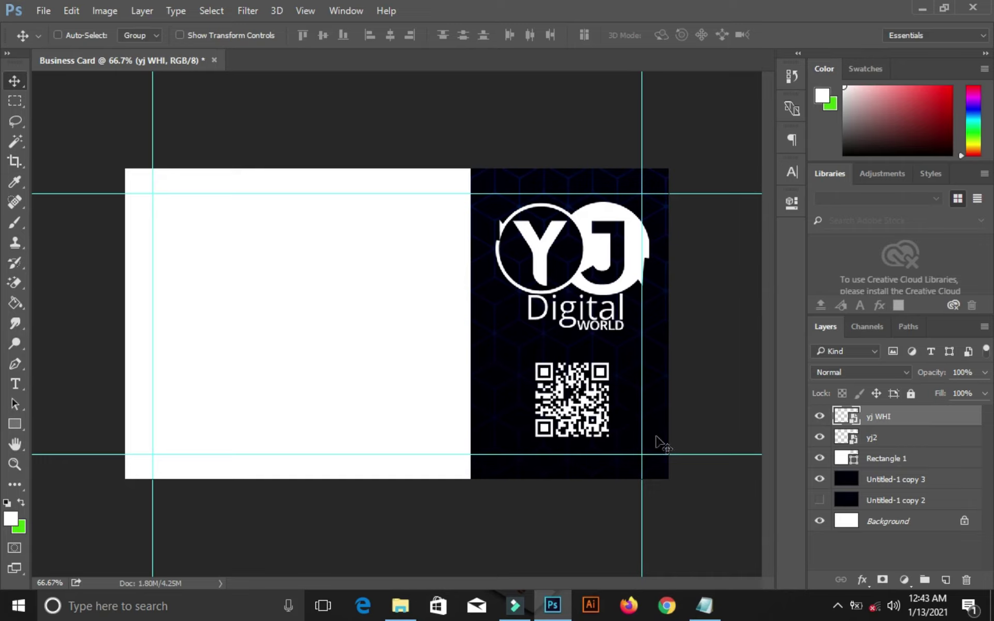
Switch to the card1 text file in Notepad and copy the cardholder's full name from the first line
left_click(704, 604)
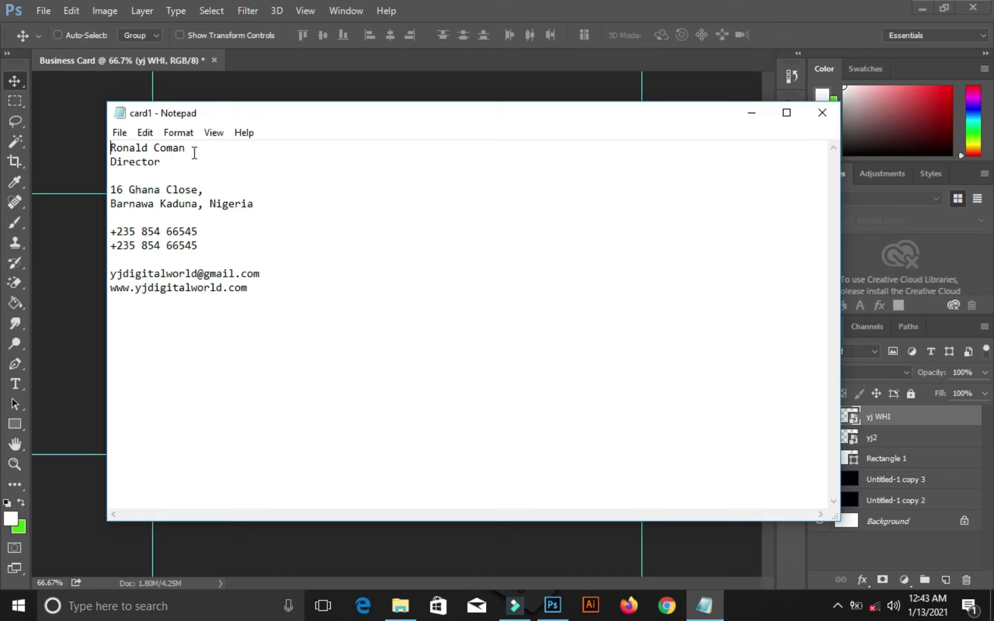
left_click_drag(195, 153, 117, 151)
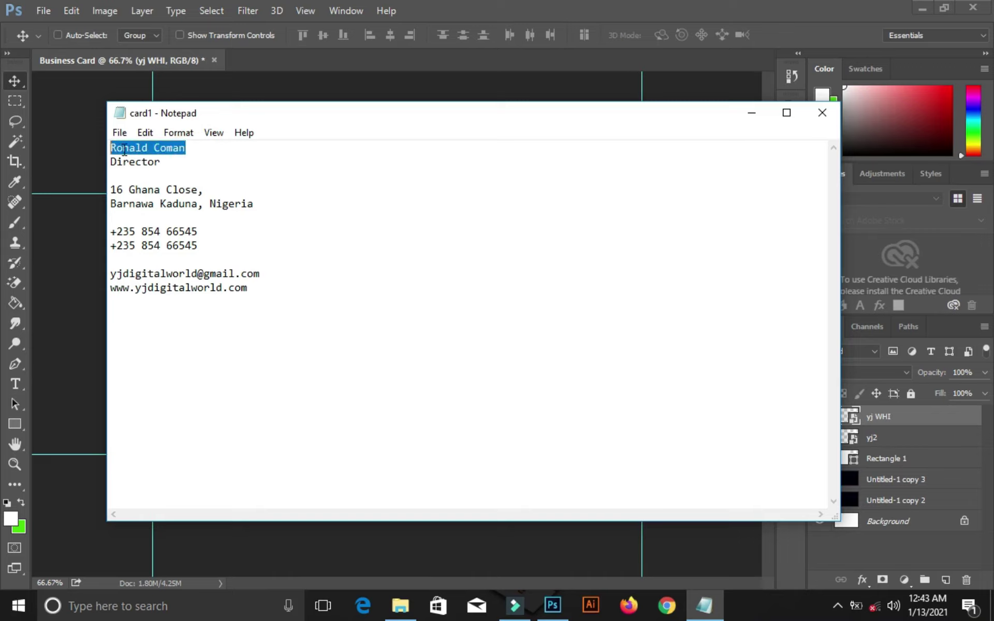
right_click(126, 151)
left_click(162, 200)
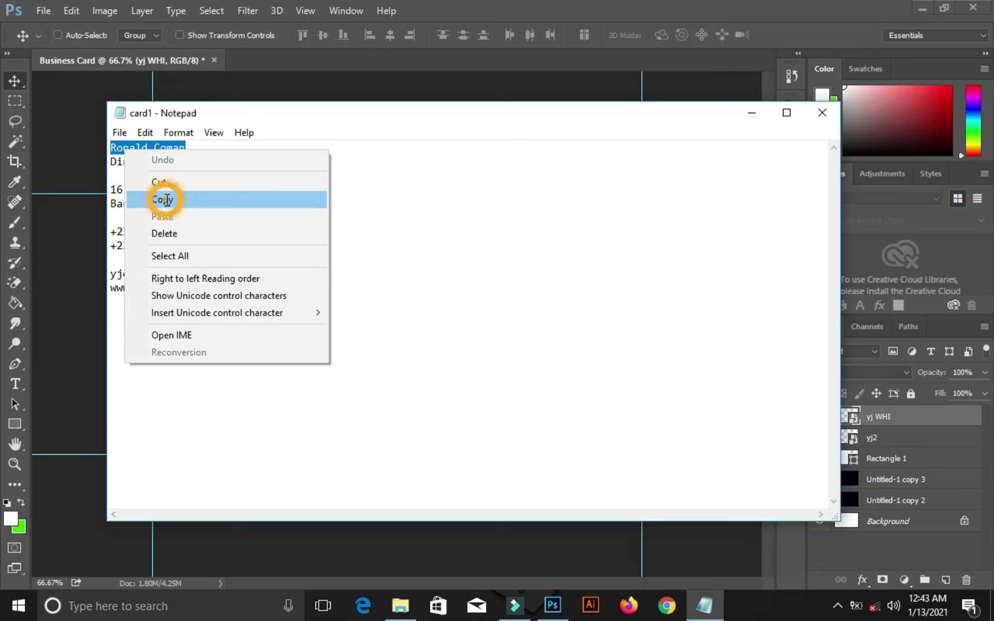
Return to Photoshop and set the Type tool's text color to black (000000)
left_click(552, 605)
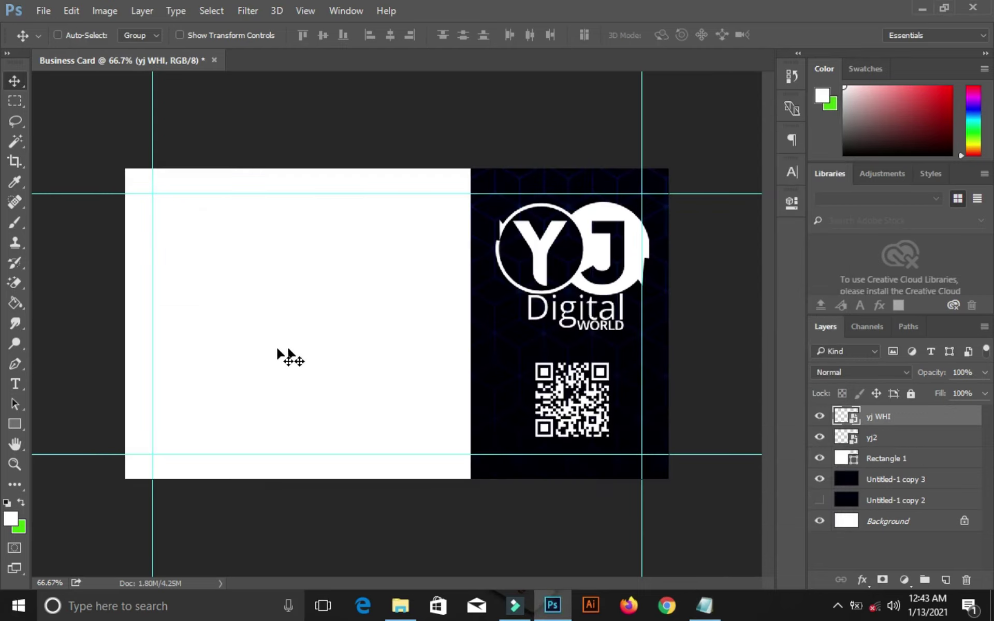
left_click(16, 383)
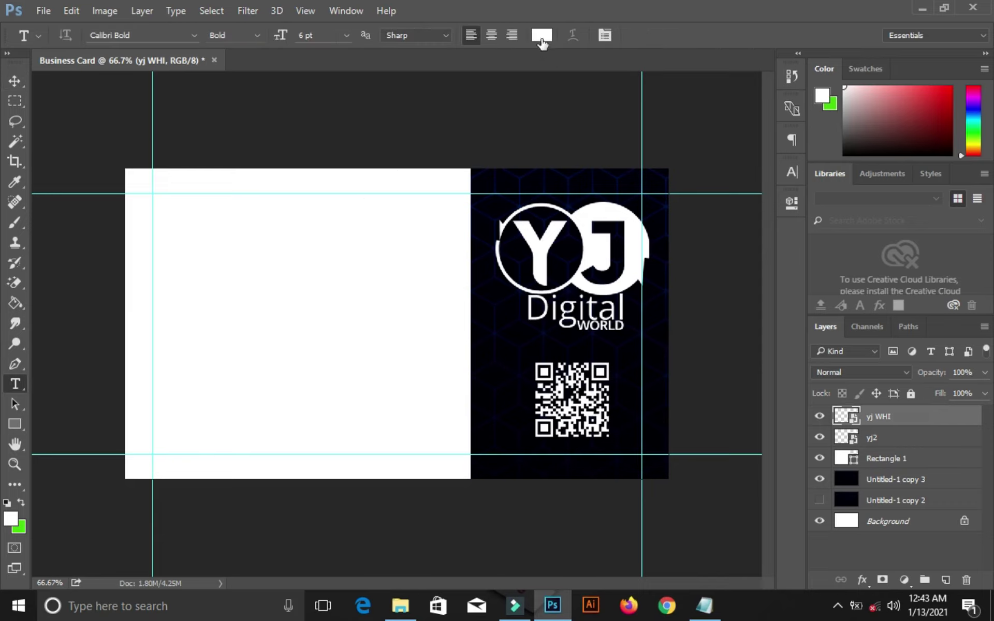
left_click(541, 35)
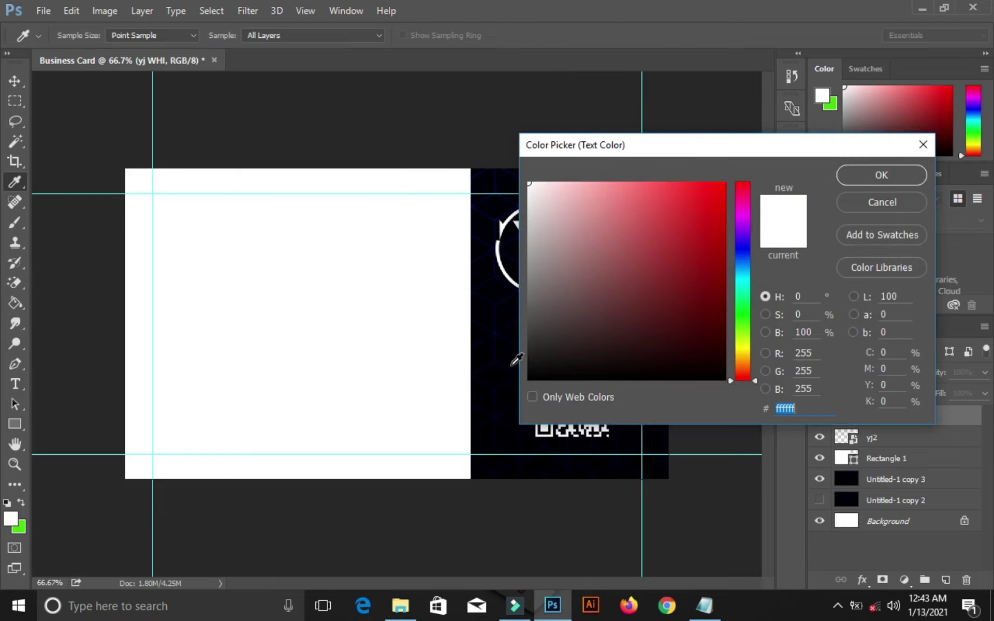
left_click(529, 377)
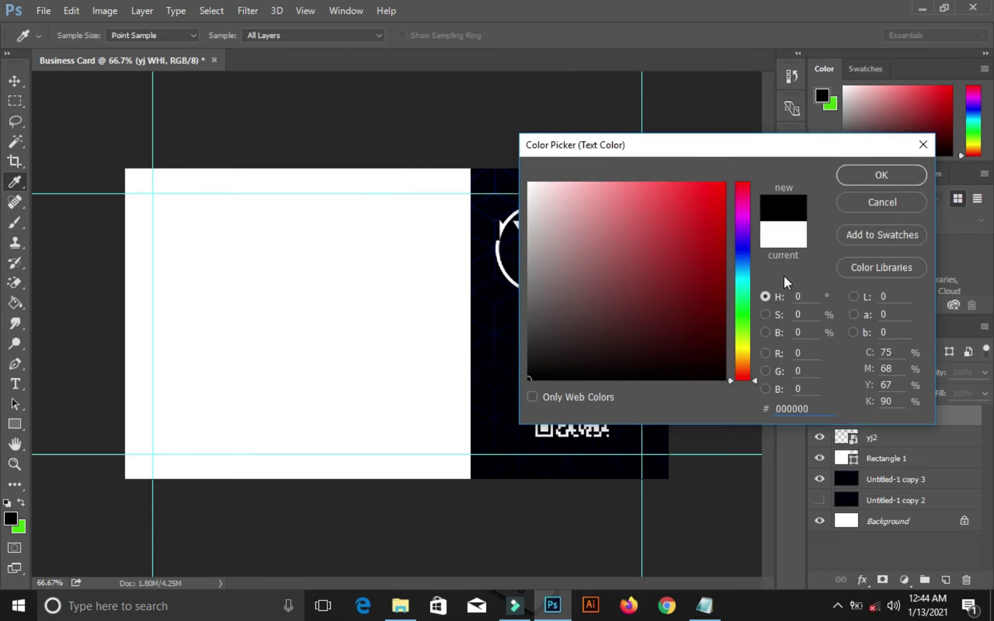
left_click(896, 182)
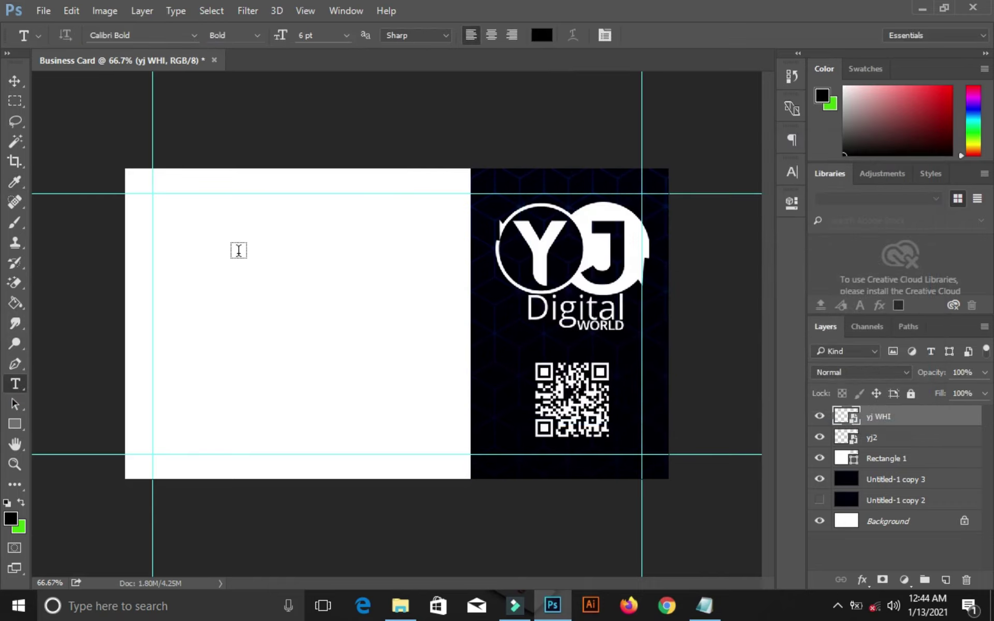
Paste the copied full name as a new text layer on the upper part of the white panel
left_click(220, 243)
right_click(219, 244)
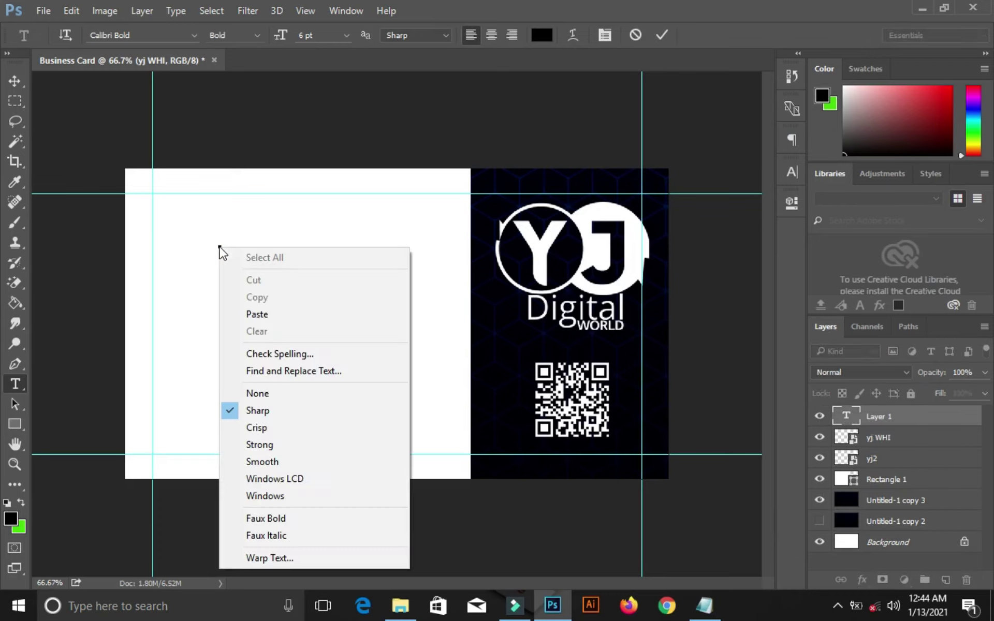
left_click(259, 315)
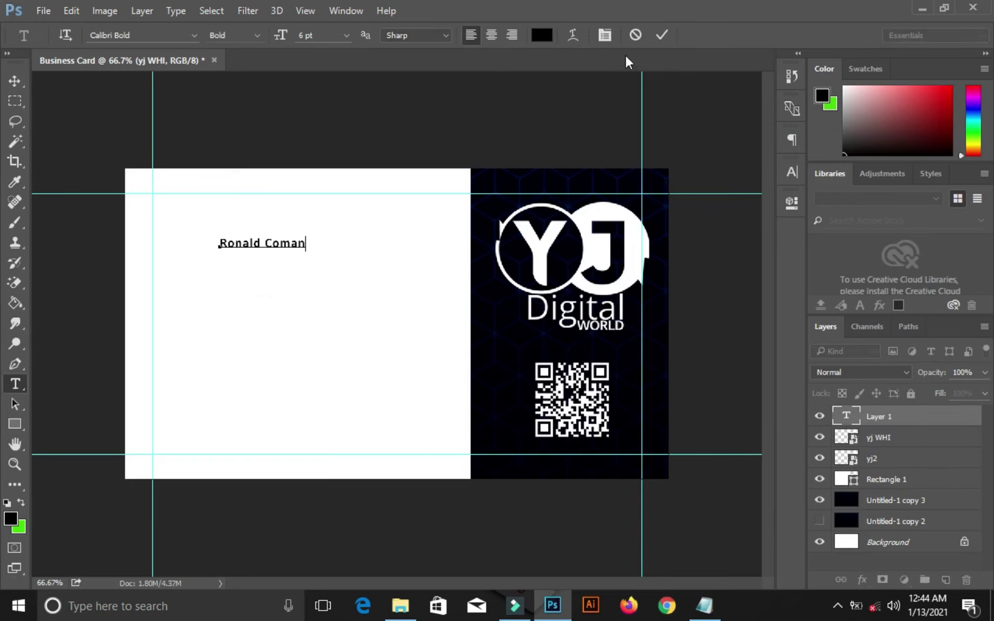
left_click(661, 37)
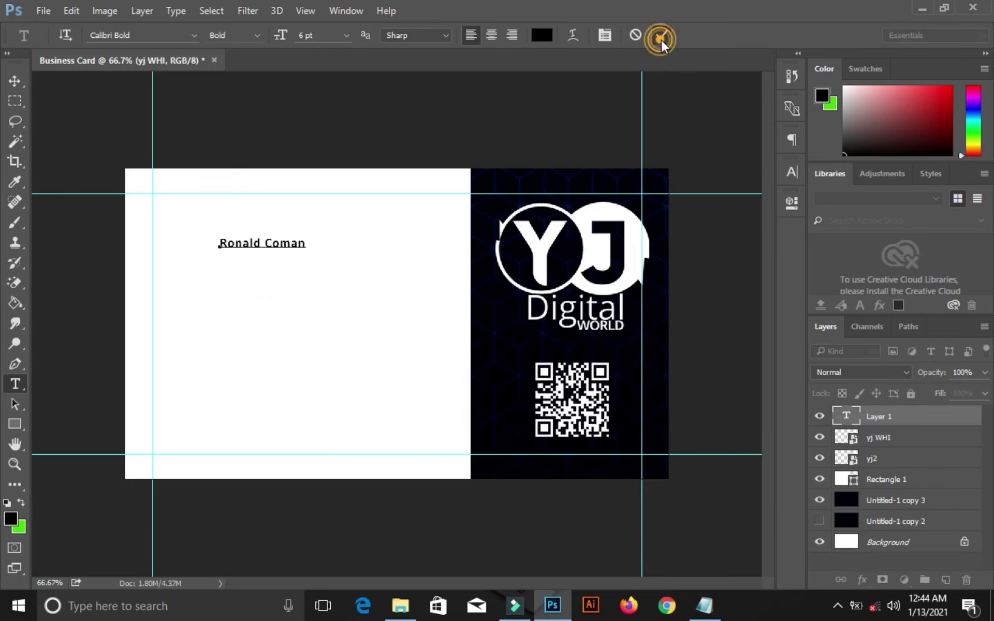
Set the name text's font size to 13 pt and its tracking to 5
left_click(790, 170)
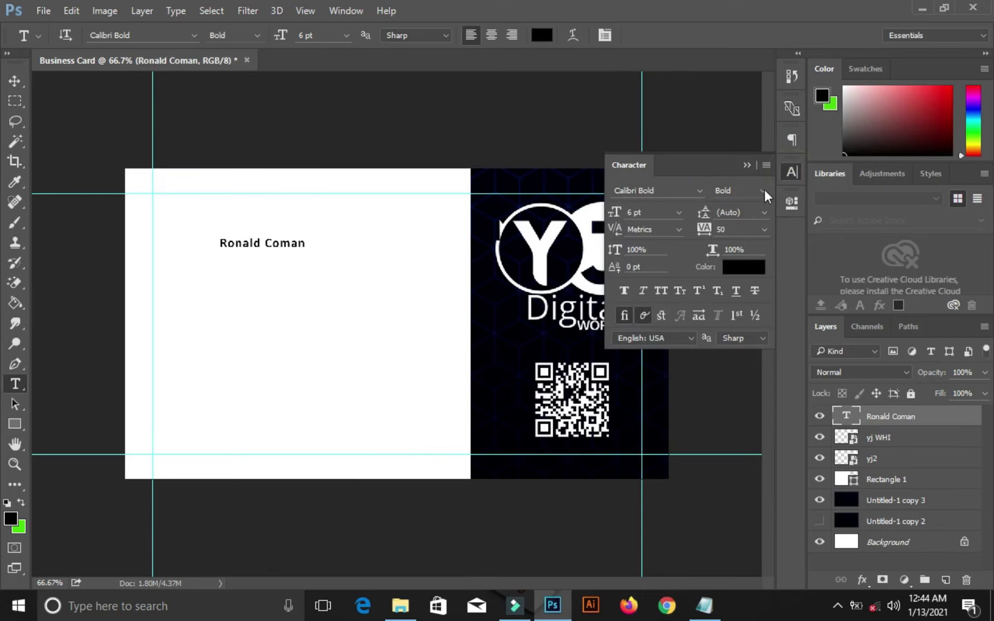
left_click_drag(616, 214, 623, 216)
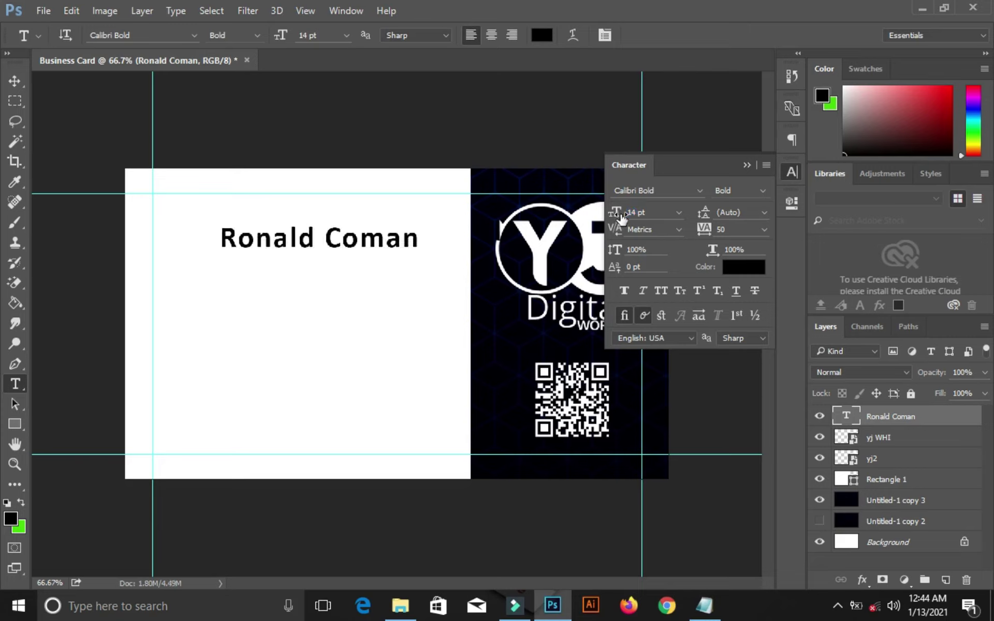
left_click(761, 187)
left_click(762, 185)
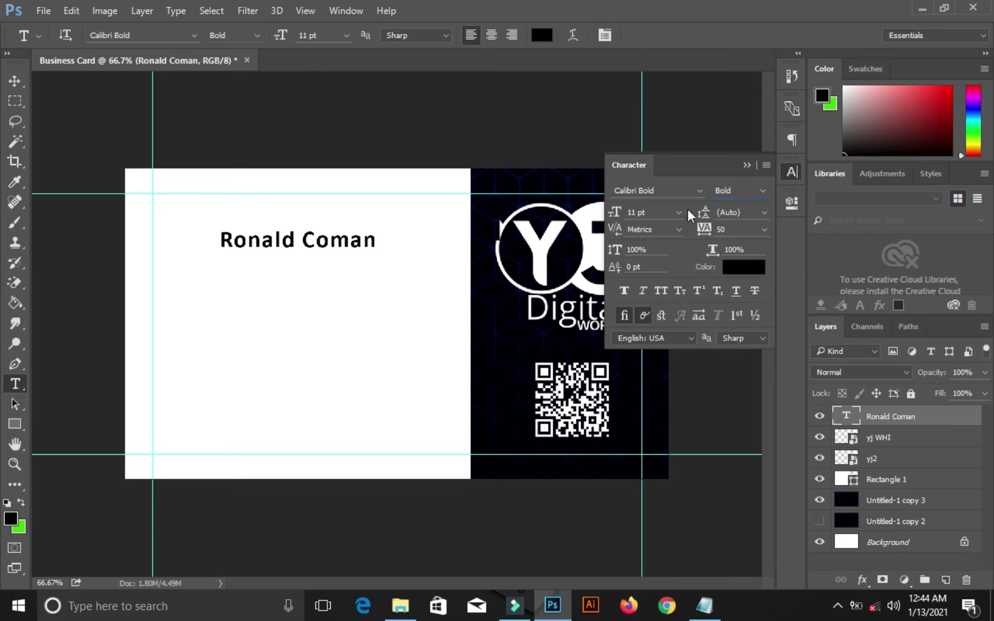
left_click(763, 230)
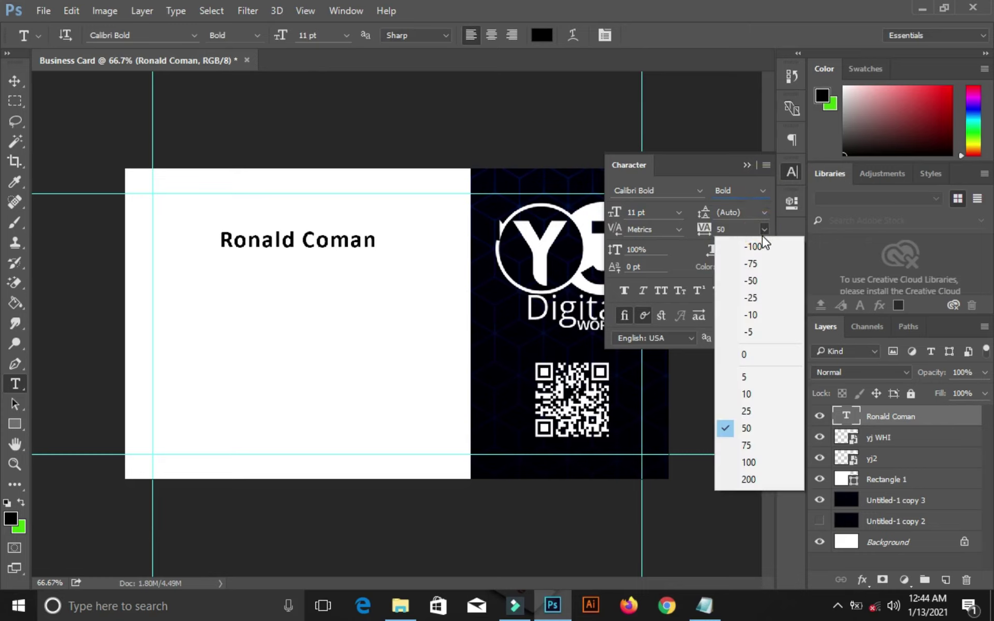
left_click(746, 377)
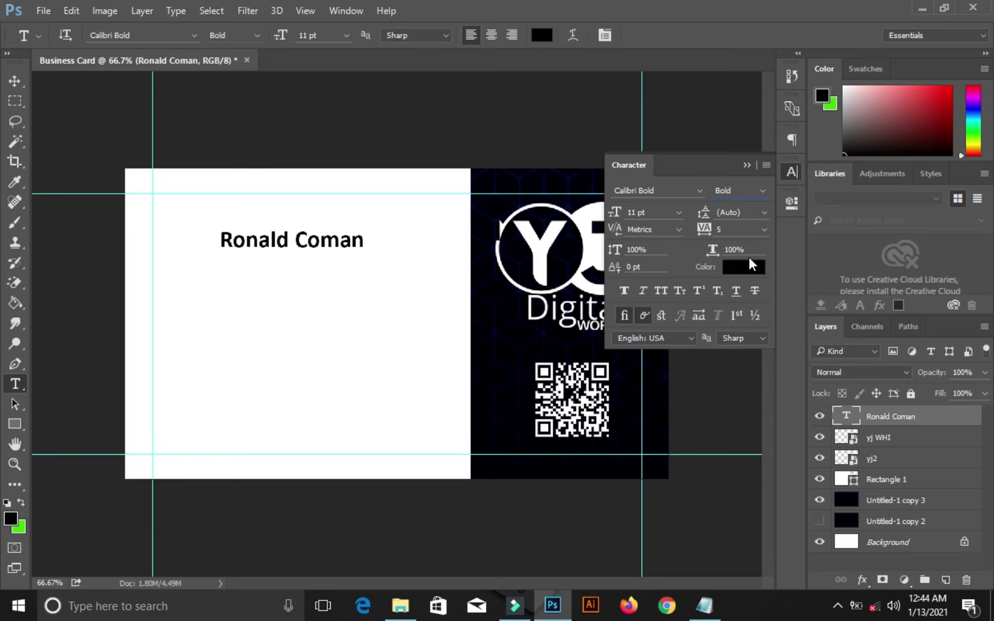
left_click_drag(619, 210, 613, 214)
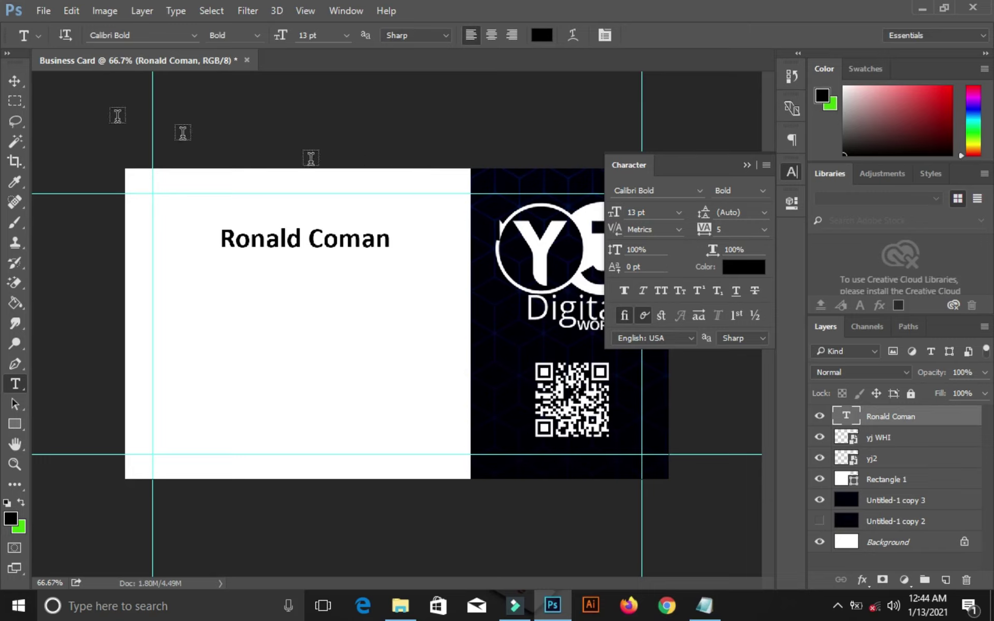
Move the name text to the upper-left corner of the margin guides on the white panel
left_click(19, 84)
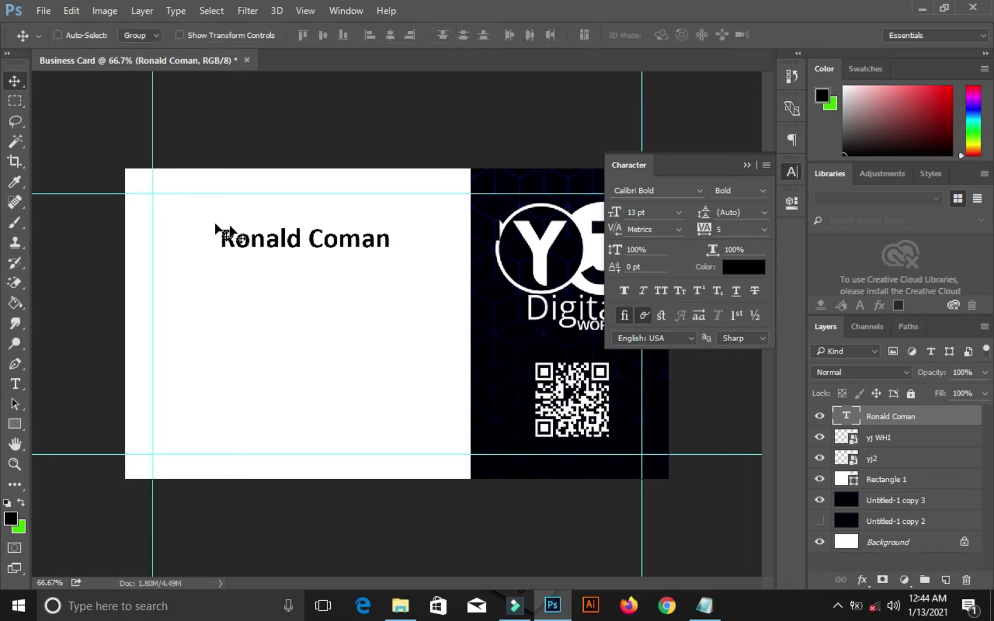
left_click(265, 246)
left_click_drag(264, 247, 207, 217)
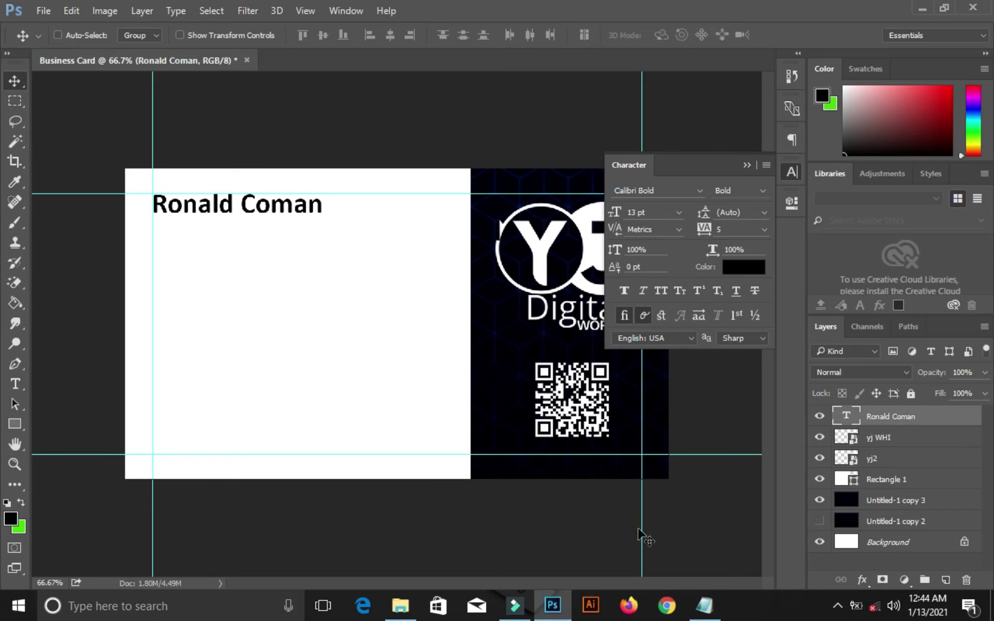
Switch to the card1 text file in Notepad and copy the job title "Director"
left_click(704, 611)
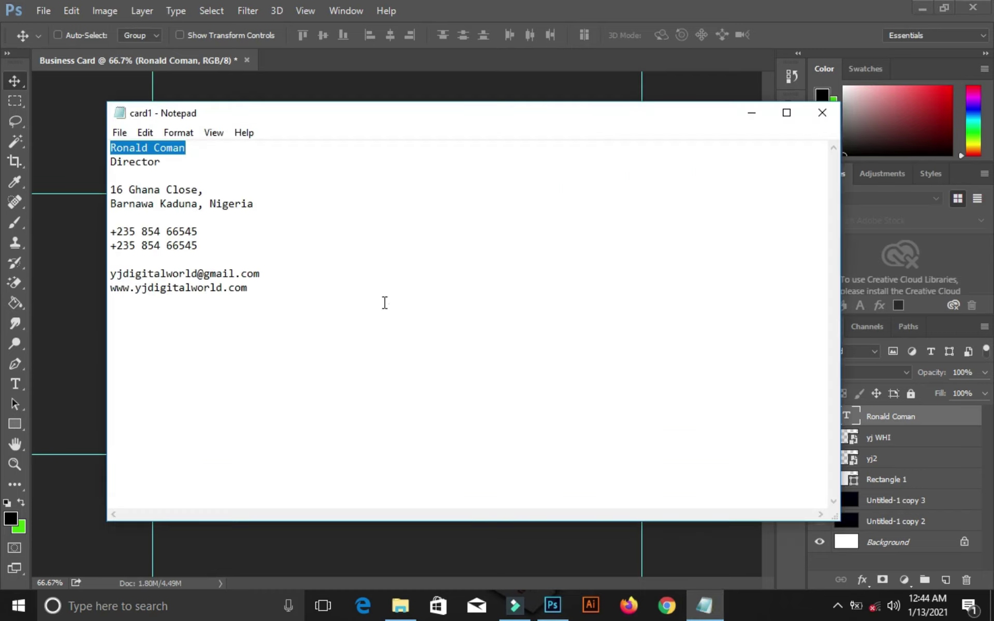
left_click_drag(161, 162, 109, 163)
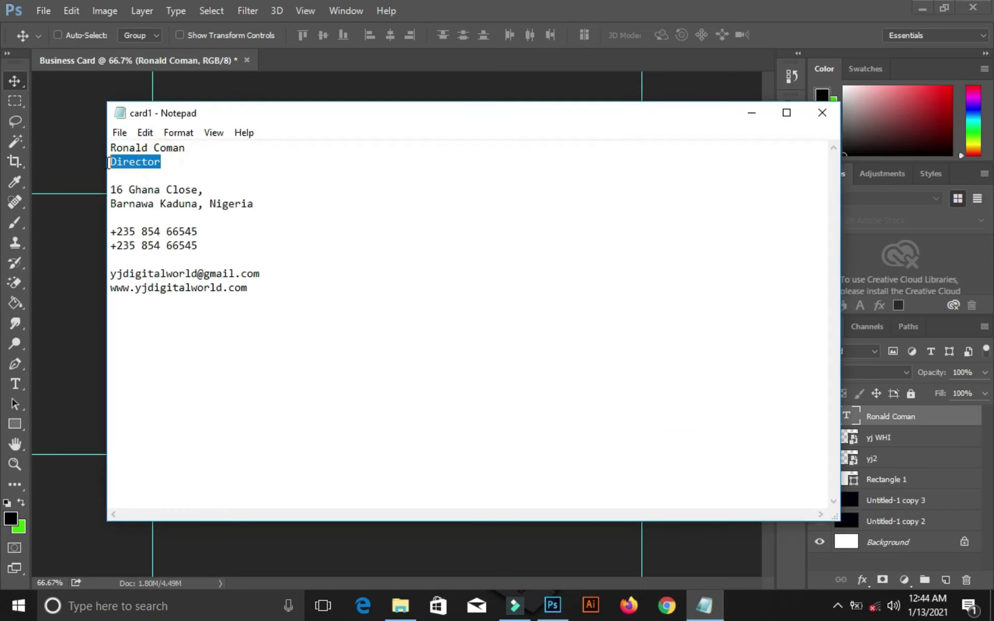
right_click(138, 161)
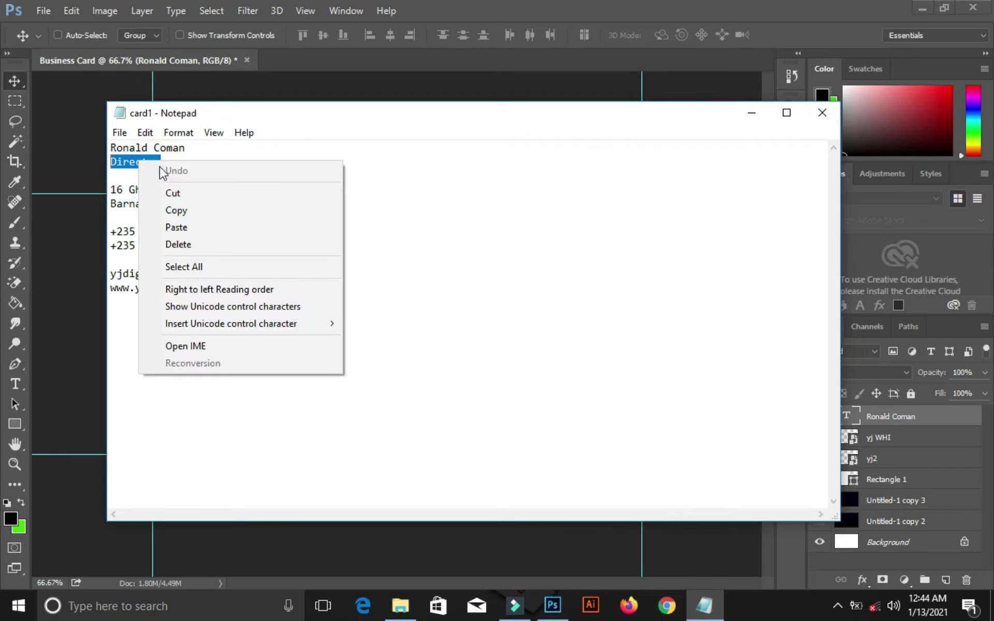
left_click(187, 211)
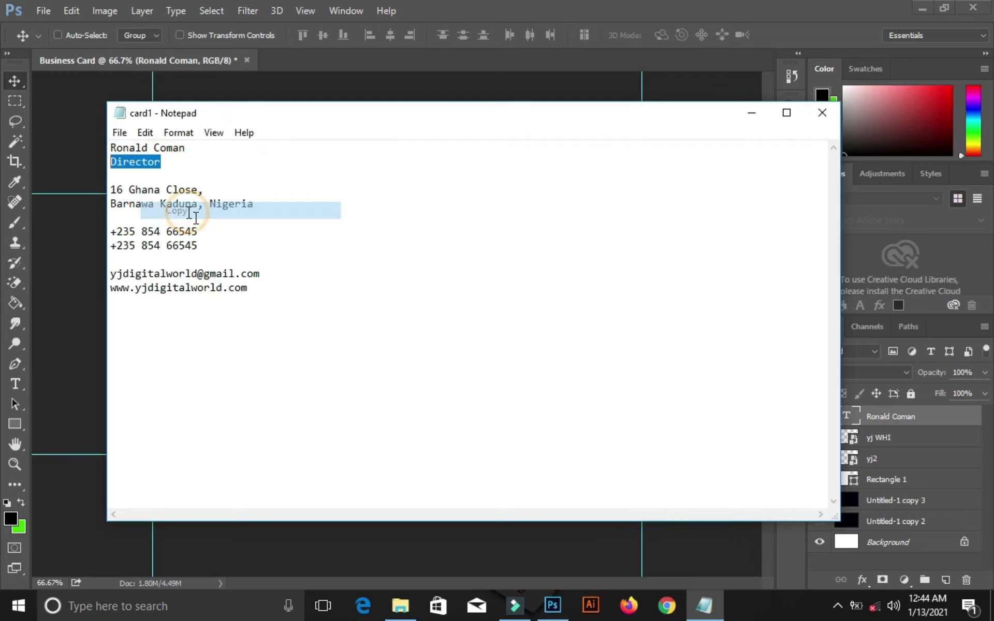
Switch back to Photoshop and paste the copied "Director" as a new text layer below the name on the white panel
left_click(553, 605)
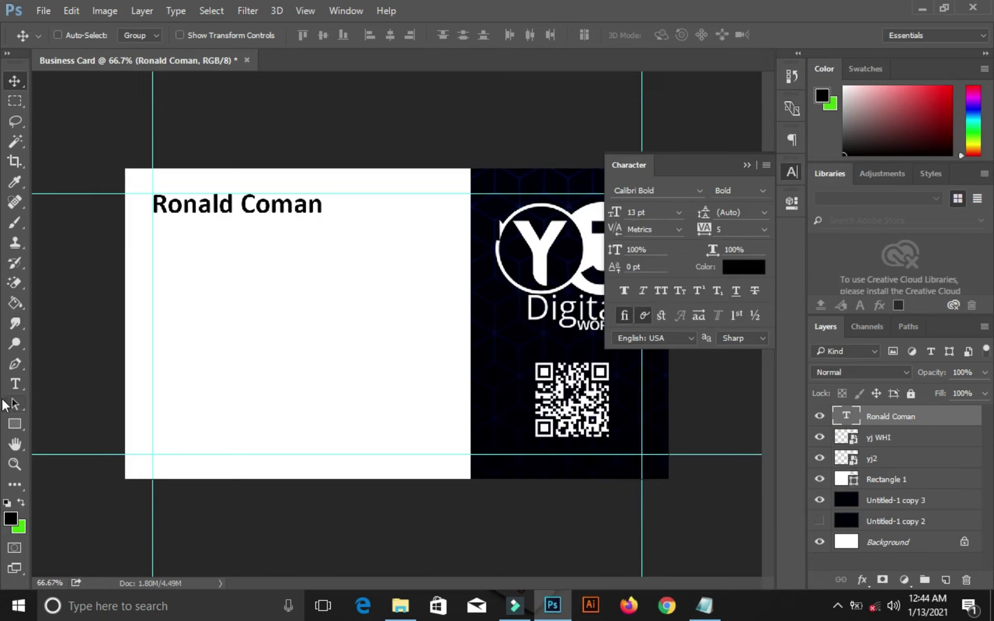
left_click(15, 384)
left_click(185, 320)
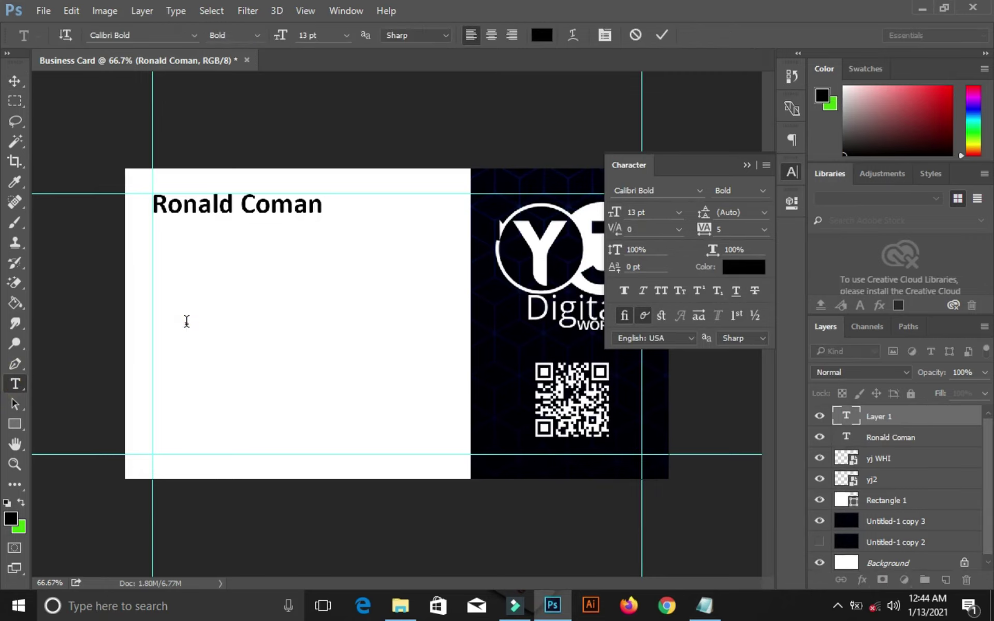
right_click(186, 322)
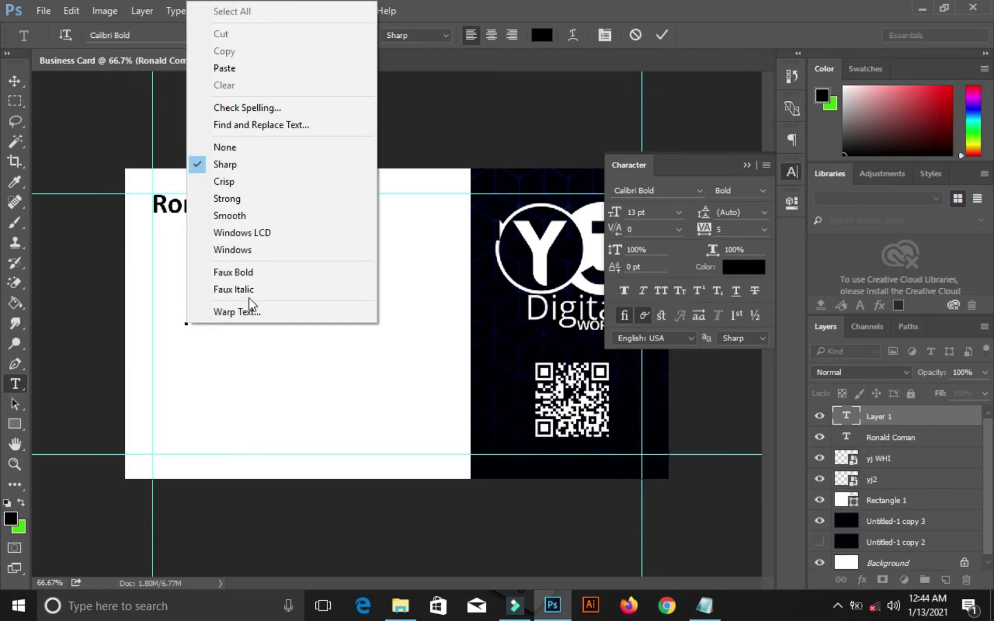
left_click(291, 70)
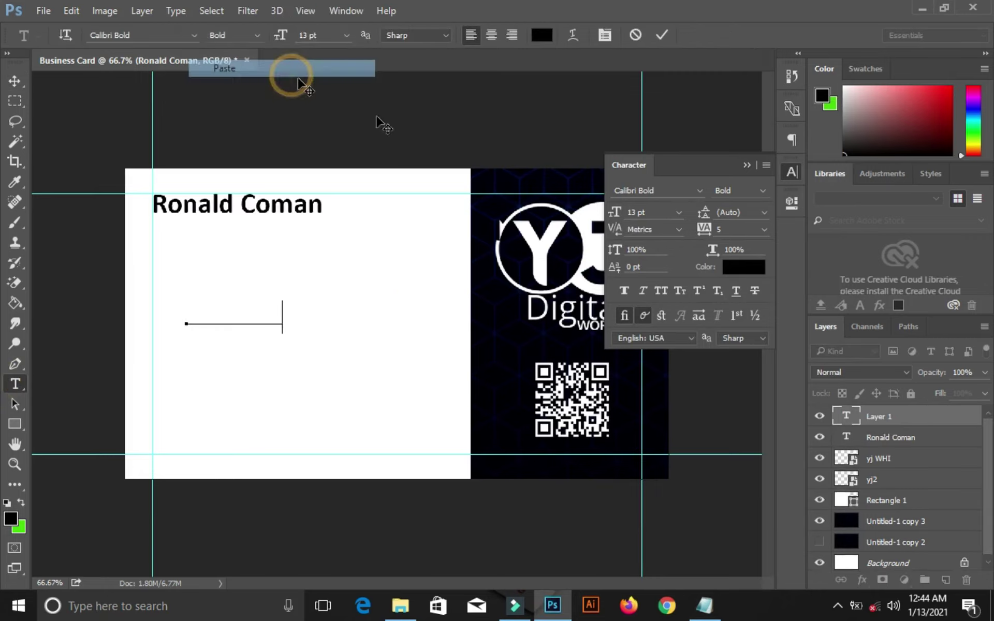
left_click(663, 36)
Set the "Director" text's font size to 8.01 pt and its tracking to 10
left_click(612, 212)
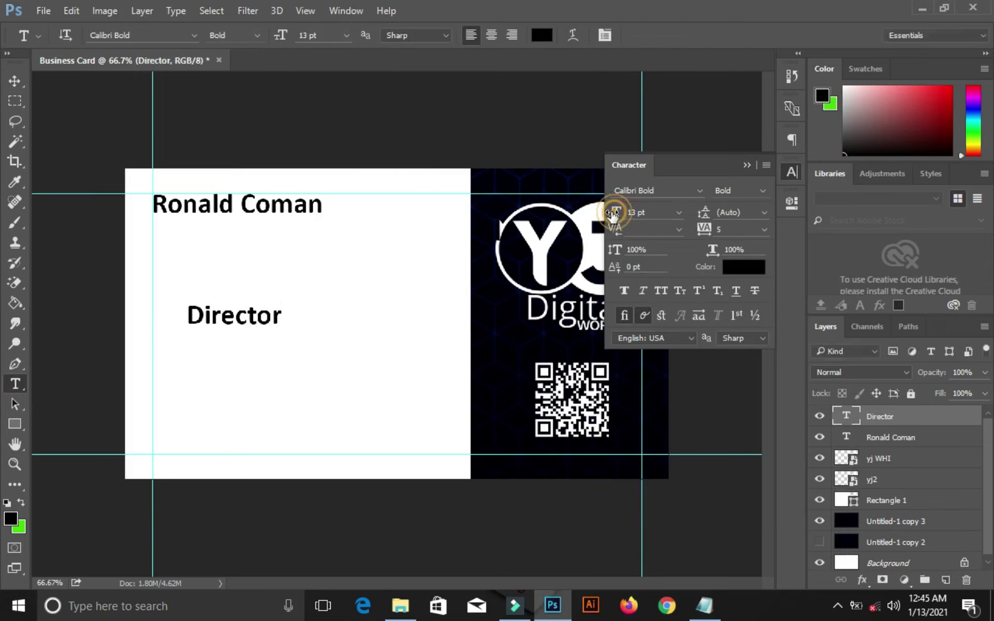
mouse_move(613, 213)
left_mouse_down()
mouse_move(605, 212)
mouse_move(618, 211)
left_mouse_up()
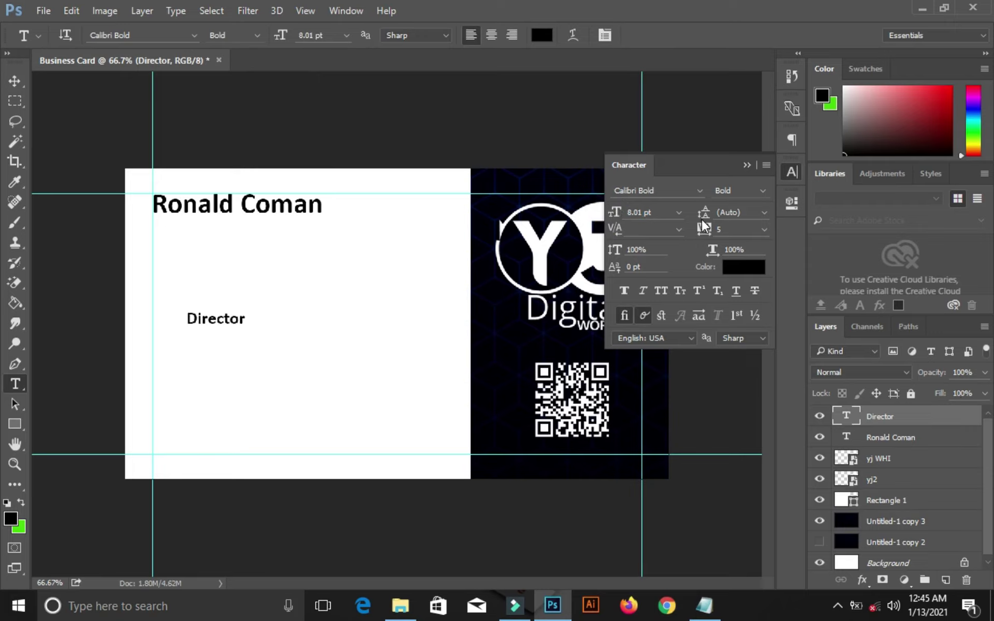
left_click(765, 229)
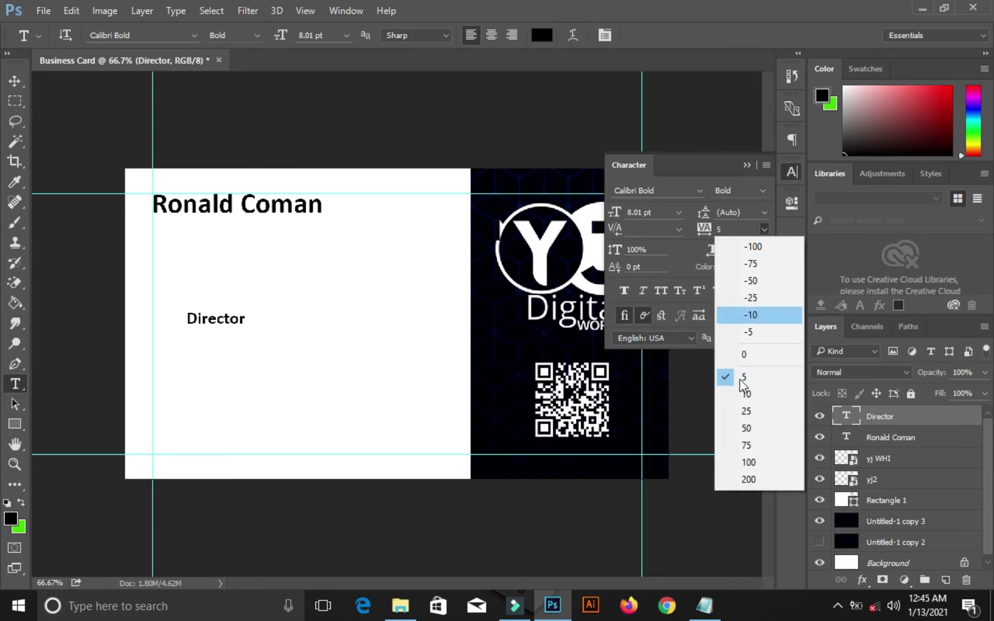
left_click(741, 394)
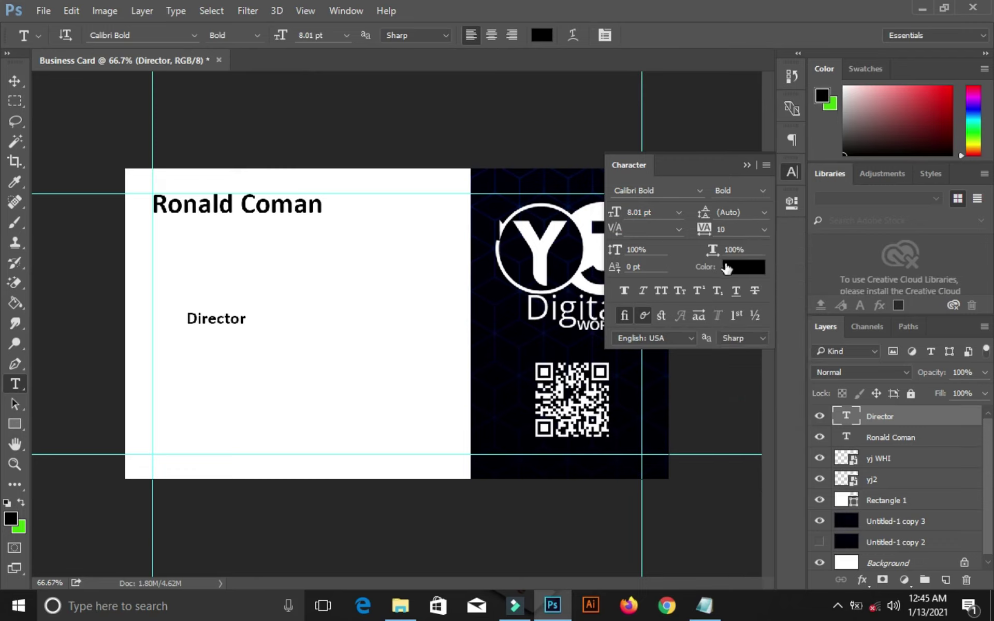
Change the "Director" text color to dark grey #302f2f
left_click(722, 268)
left_click(533, 330)
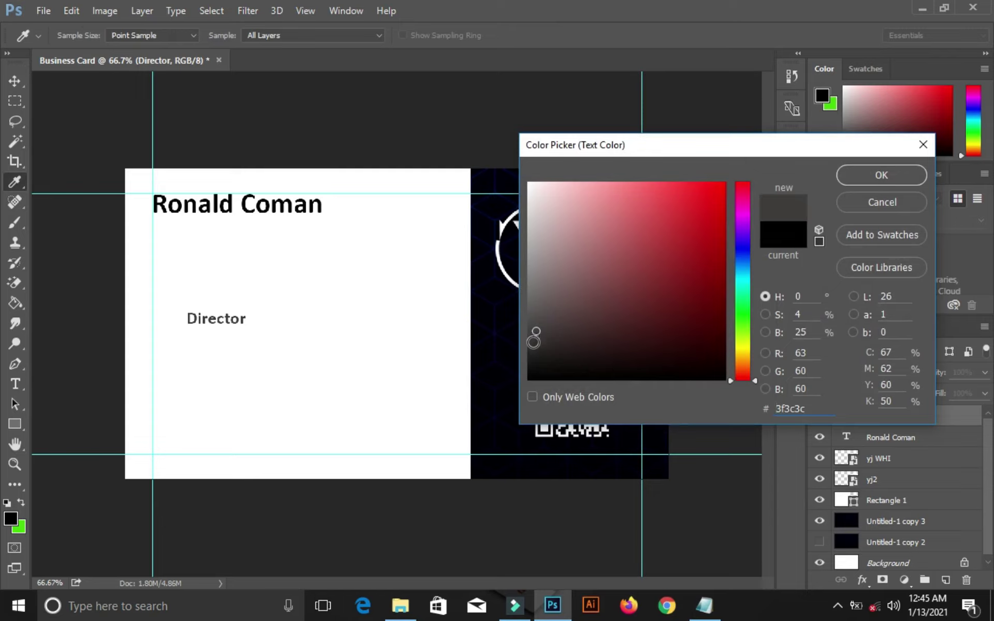
left_click(532, 345)
left_click(533, 350)
left_click(533, 351)
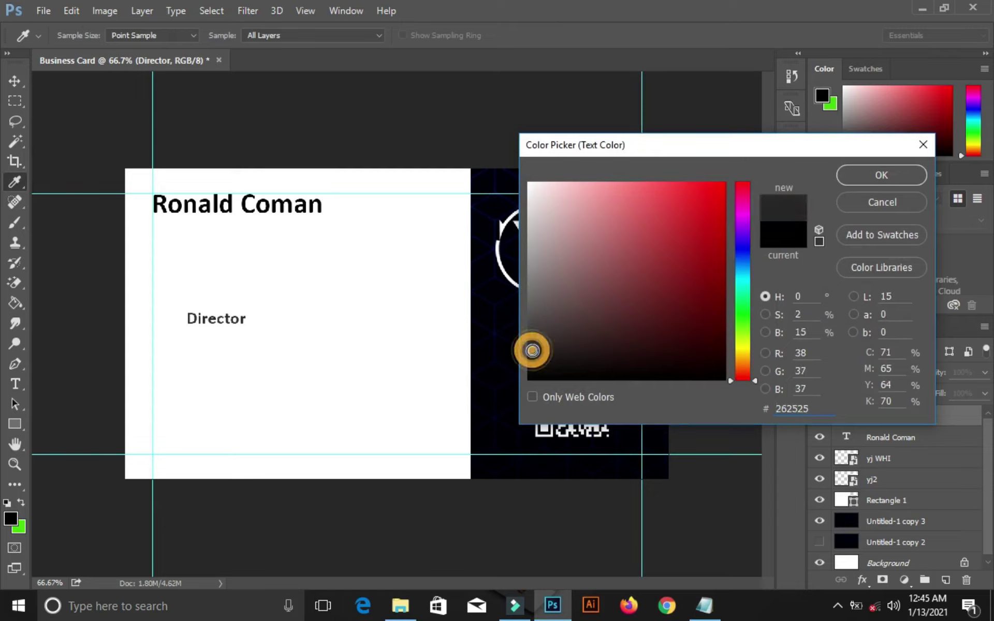
left_click(532, 351)
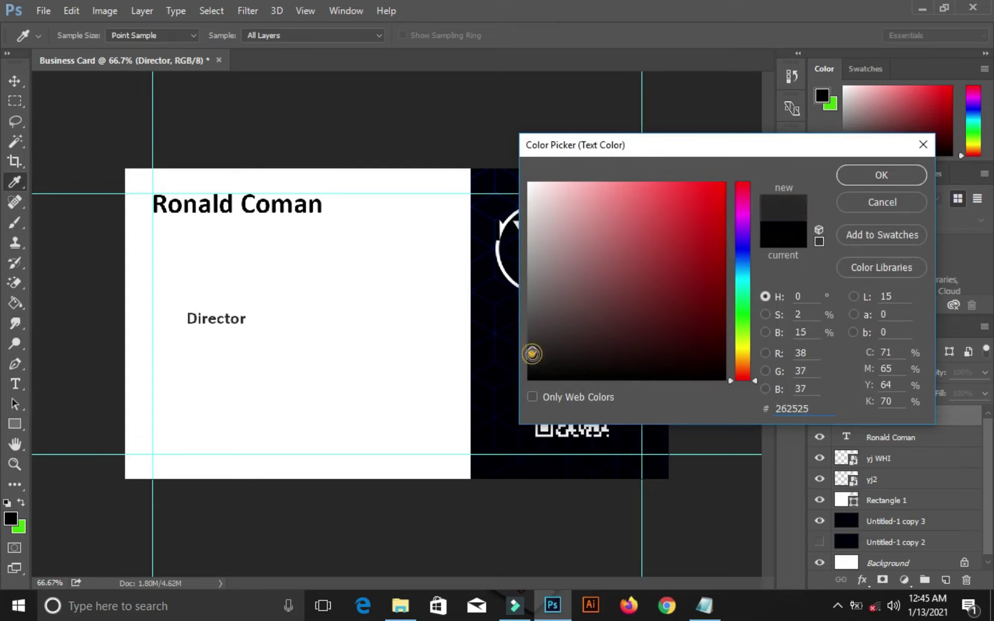
left_click(531, 344)
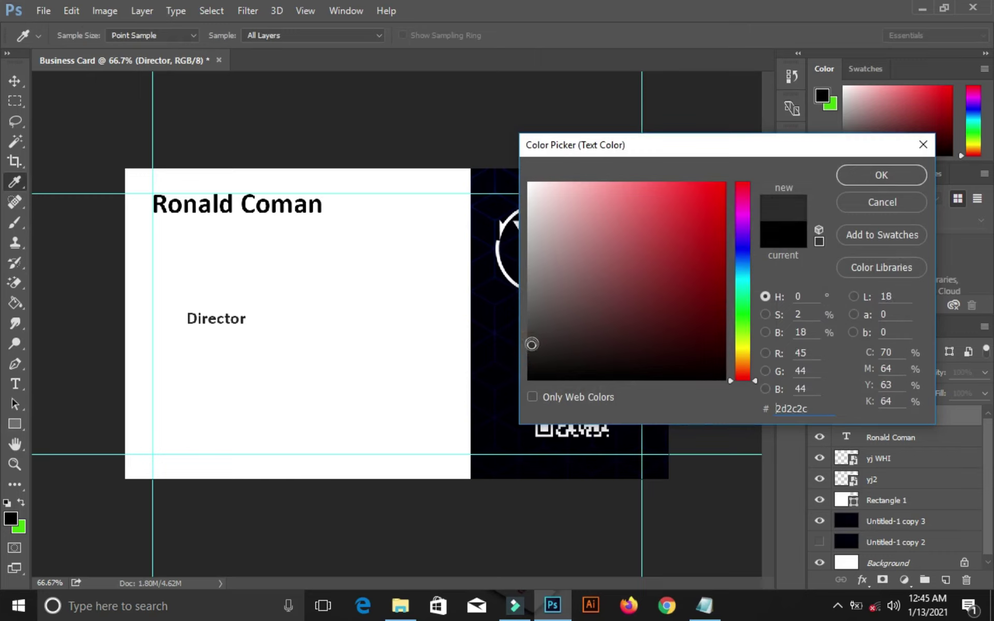
left_click(531, 342)
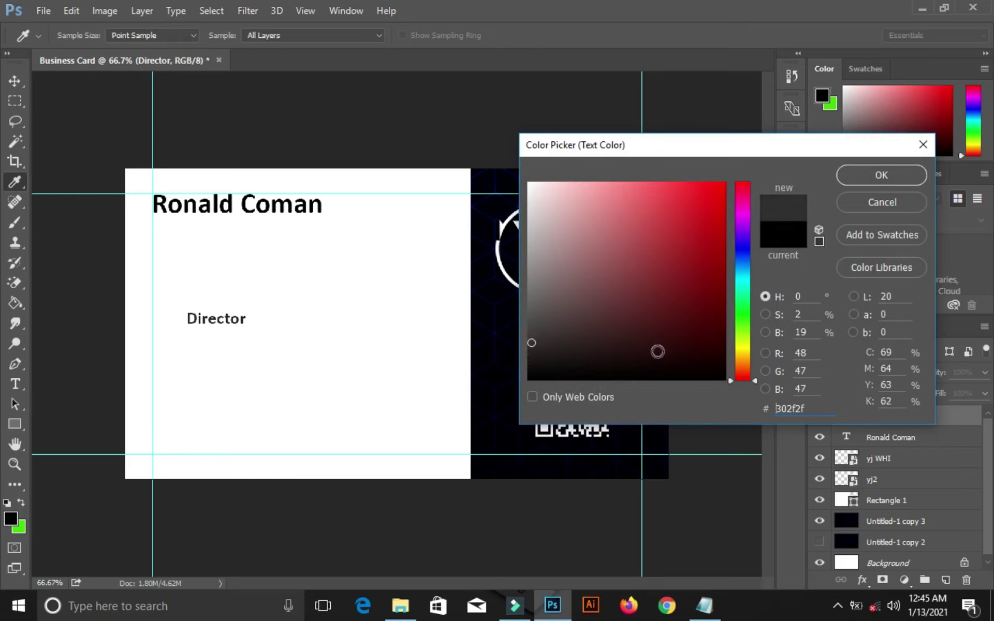
left_click_drag(805, 409, 774, 414)
right_click(786, 412)
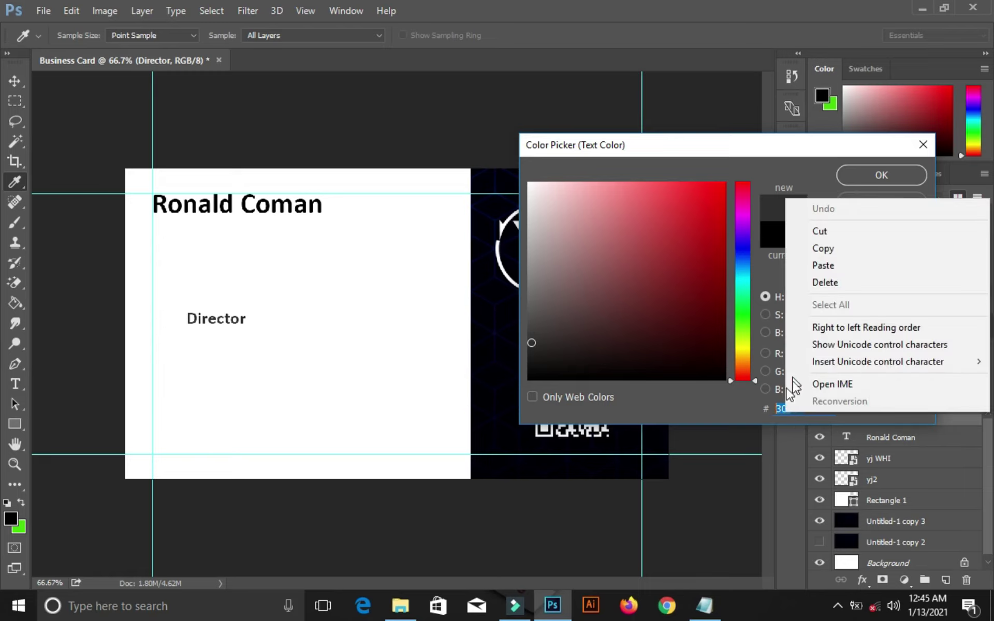
left_click(741, 407)
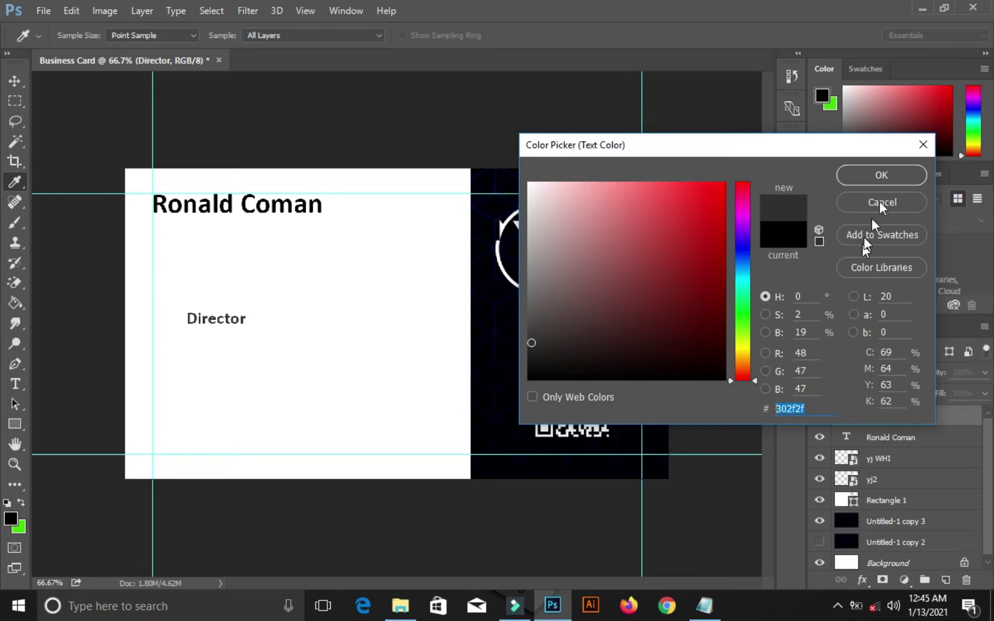
left_click(887, 176)
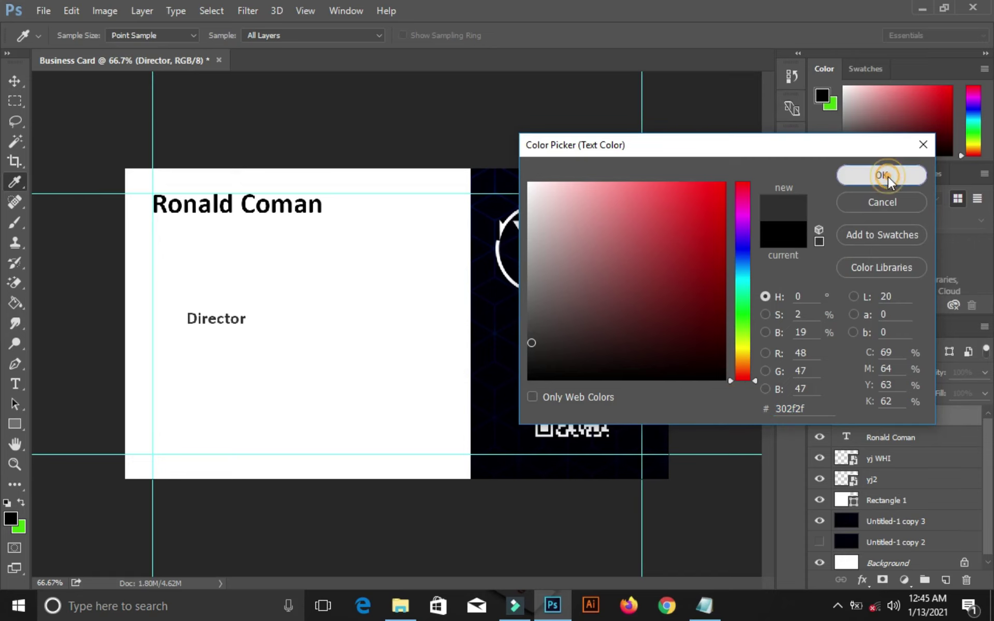
Move the "Director" text directly beneath the name, aligned with the card's left margin guide
left_click(15, 81)
left_click(219, 317)
left_click_drag(219, 319, 185, 229)
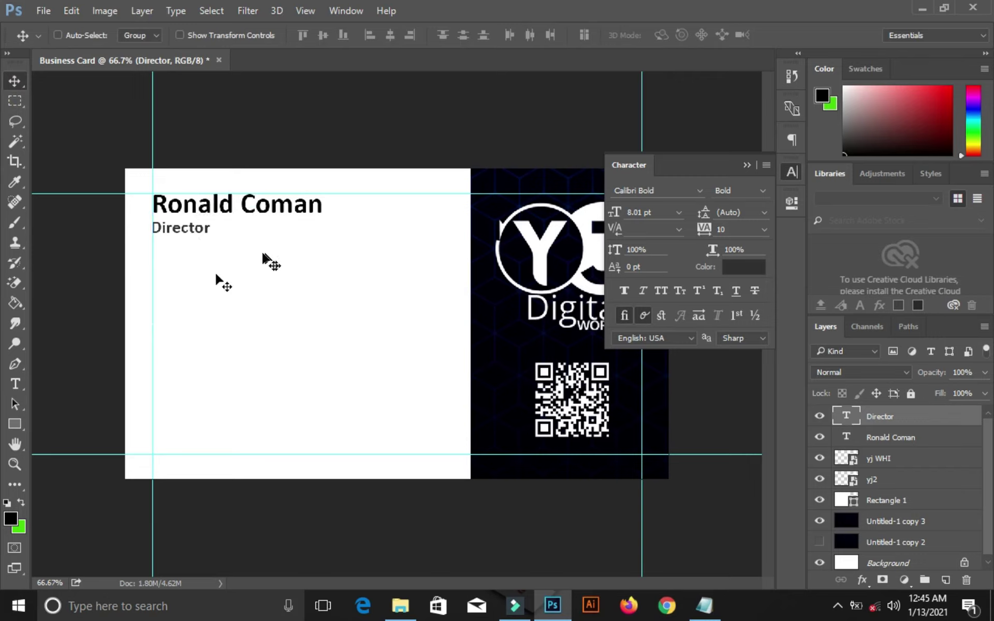
Draw a thin rounded rectangle about 150 px wide and 4 px high below "Director", starting at the card's left edge
left_click(20, 425)
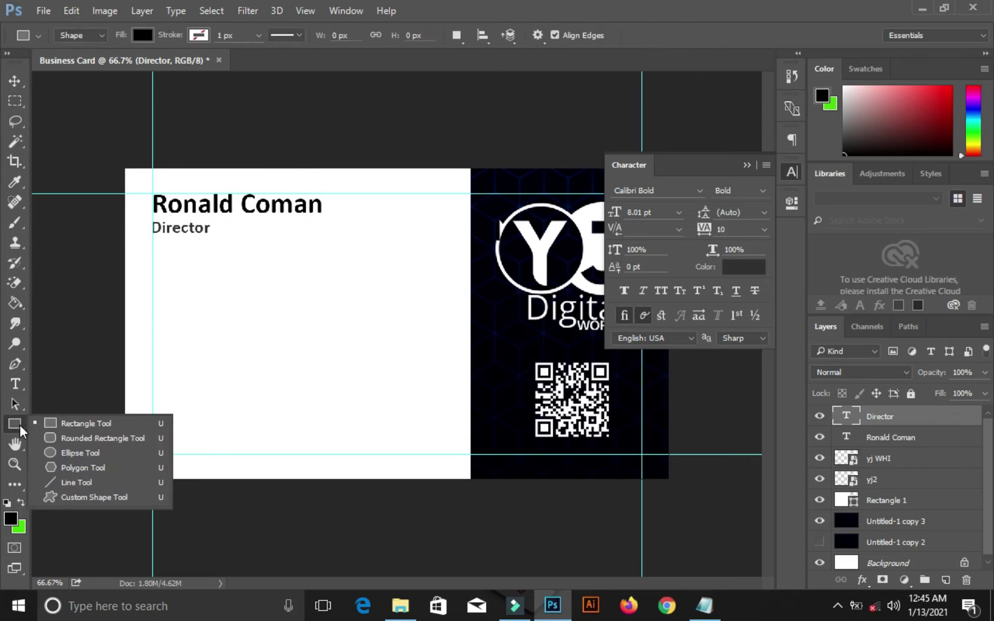
left_click(60, 438)
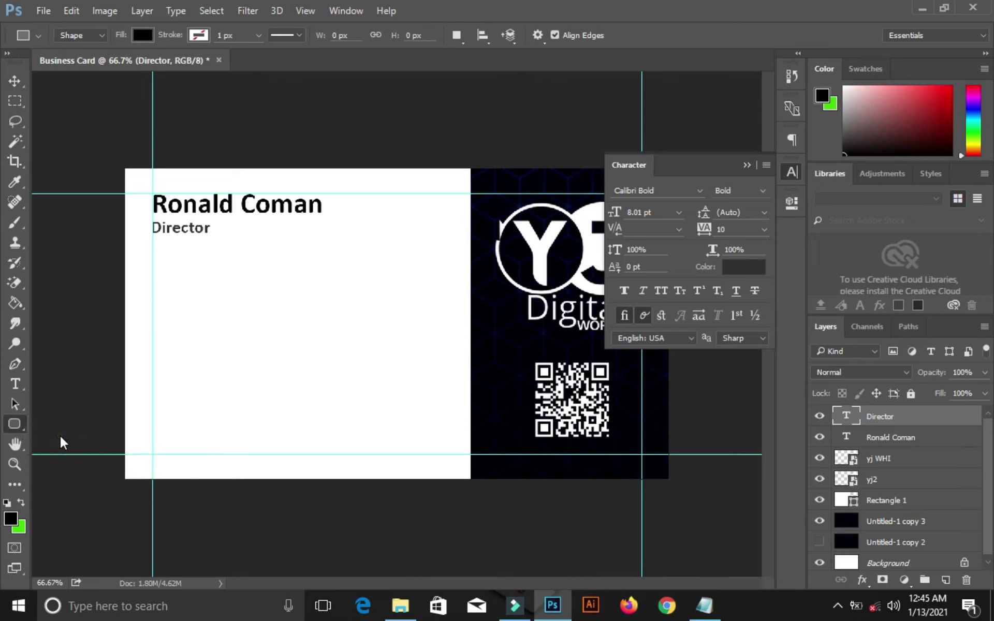
left_click_drag(162, 280, 201, 280)
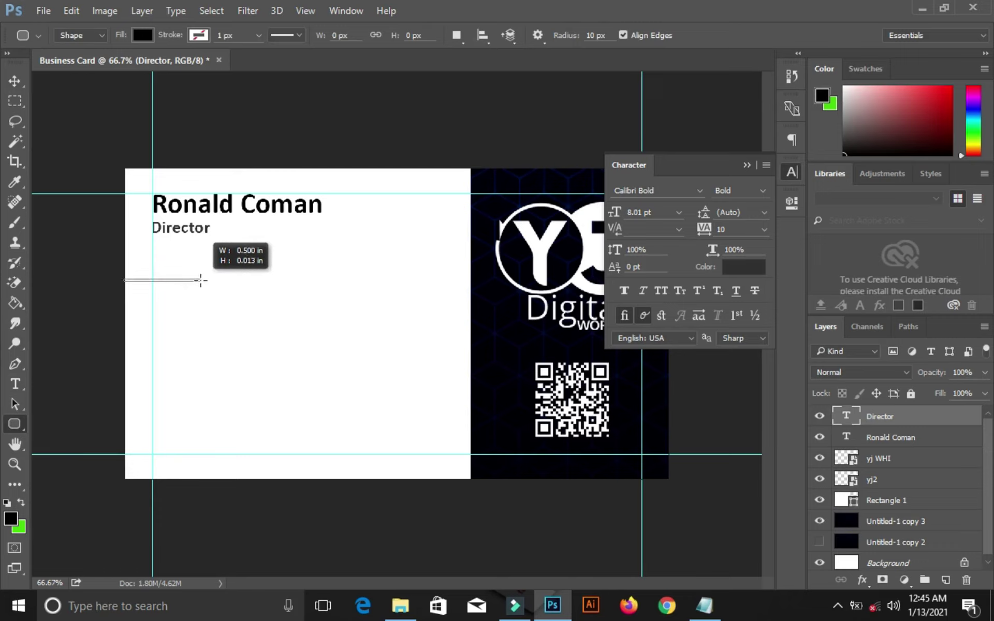
left_click_drag(200, 280, 200, 280)
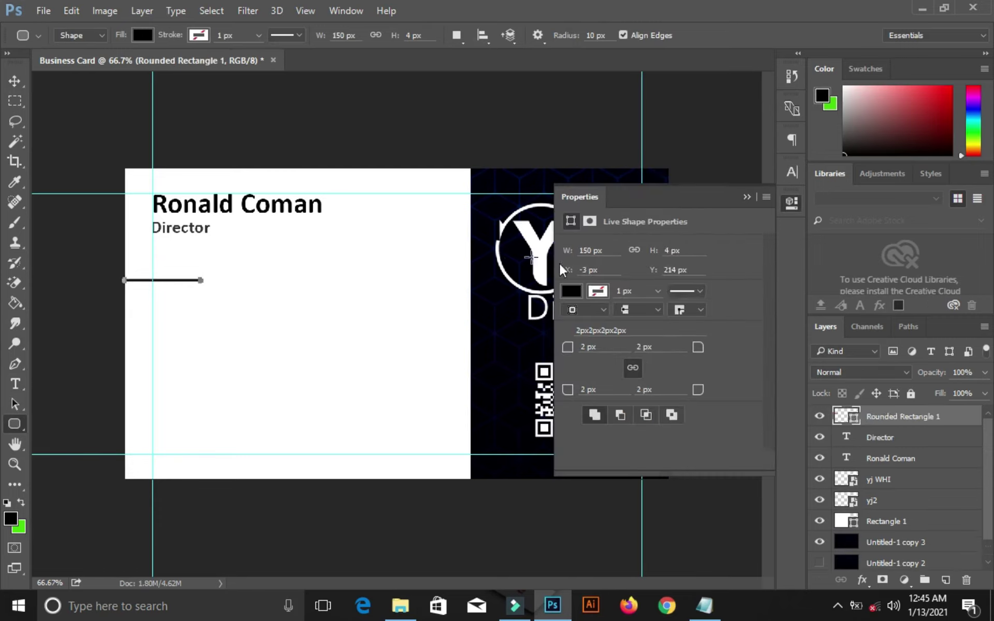
Fill the thin rounded rectangle with the dark grey #302f2f sampled from the "Director" text
left_click(571, 290)
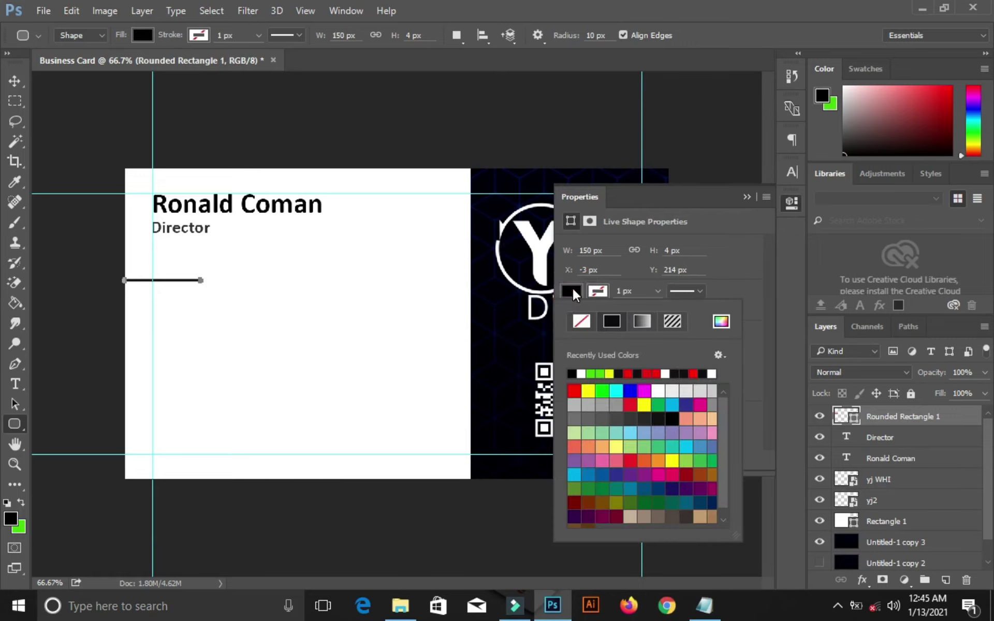
left_click(572, 291)
left_click(573, 290)
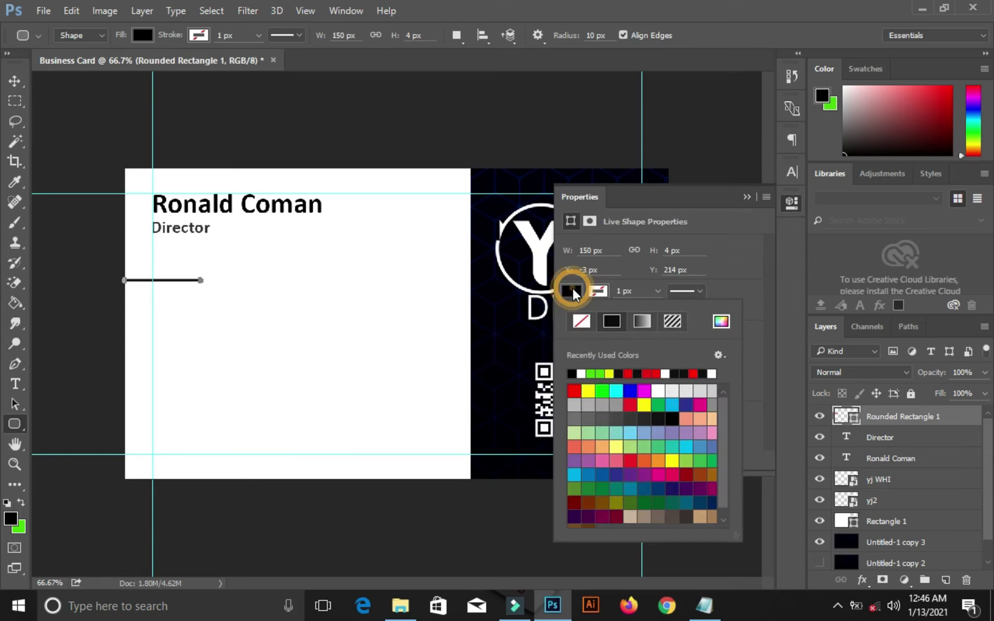
left_click(721, 322)
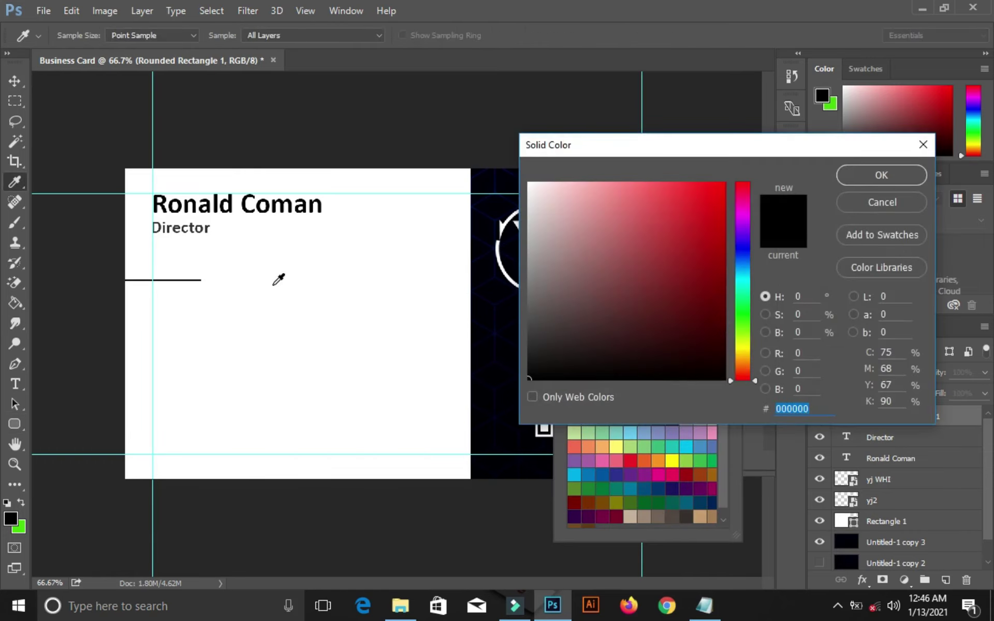
left_click(208, 231)
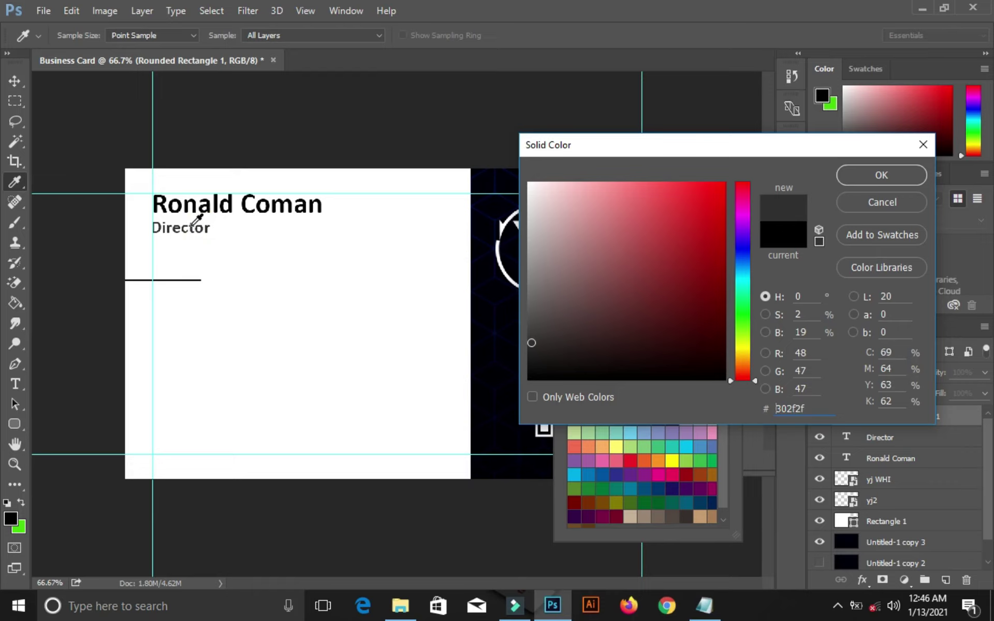
left_click(191, 226)
key("ctrl+plus")
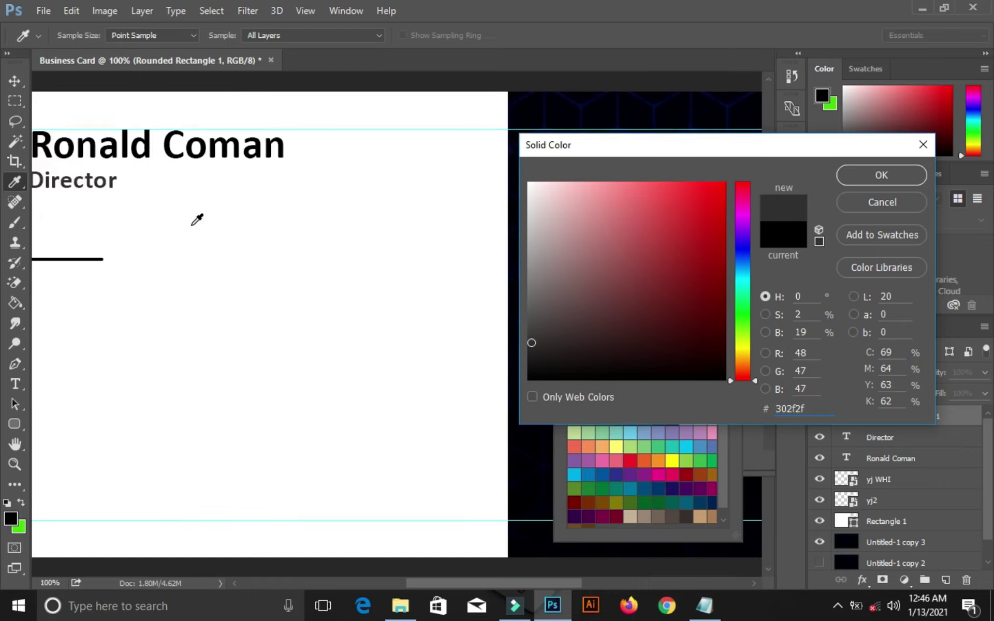
left_click(113, 181)
left_click(850, 175)
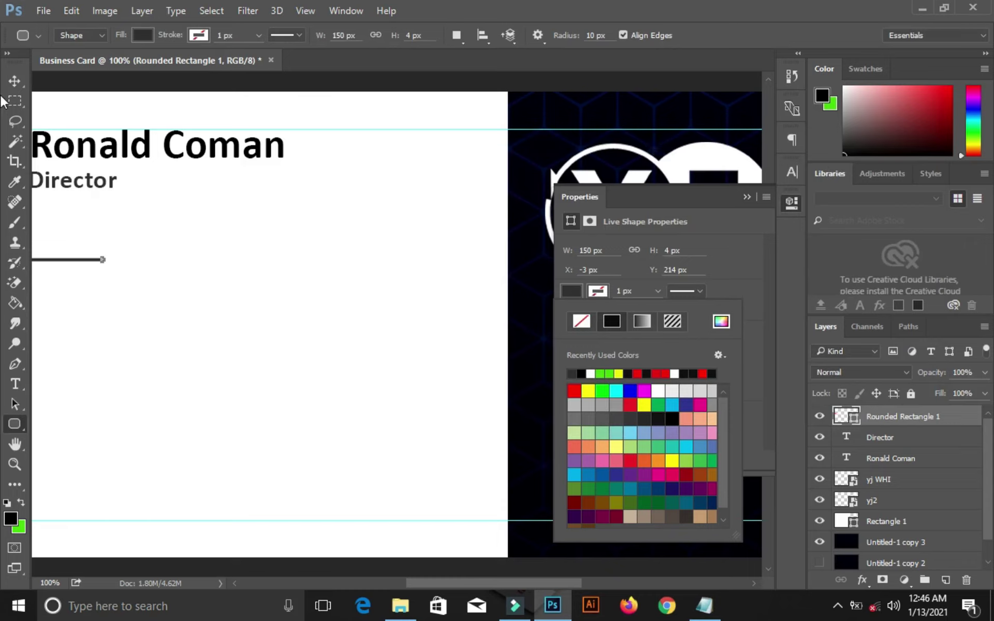
Move the thin line just under "Director", aligned with the left margin guide at X 53 px, Y 141 px
left_click(15, 80)
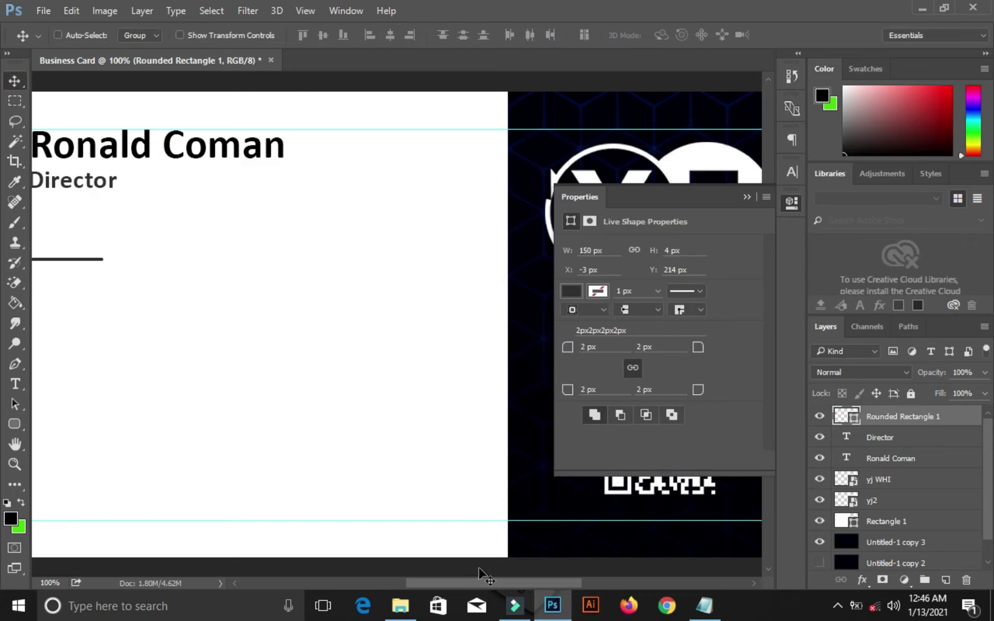
key("ctrl+0")
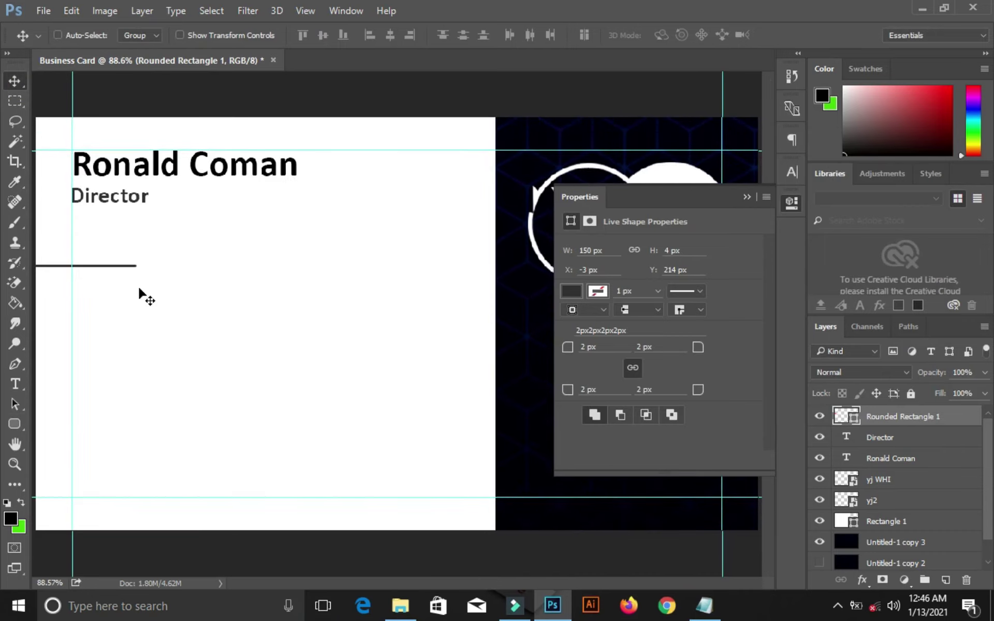
left_click_drag(101, 256, 157, 218)
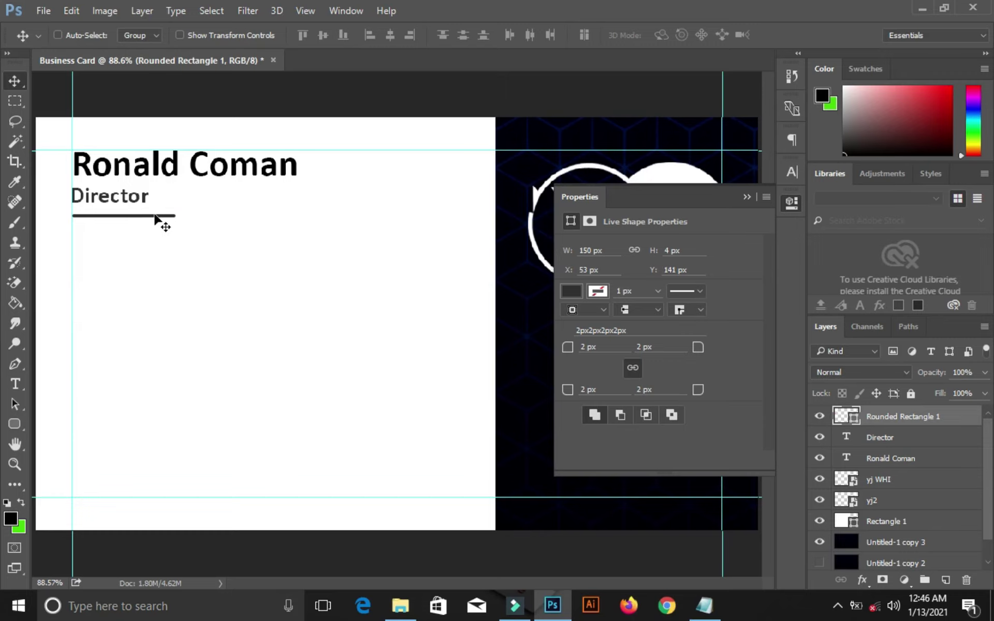
Shorten the line under "Director" to 74.67% of its width, matching the width of the word
key("ctrl+t")
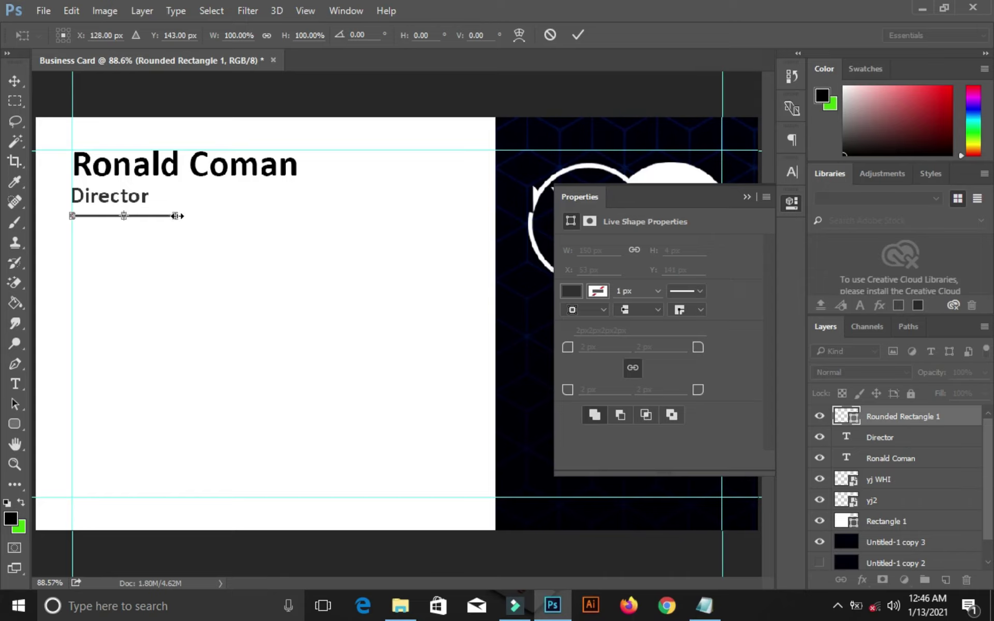
left_click(176, 216)
left_click_drag(179, 216, 150, 217)
left_click(577, 35)
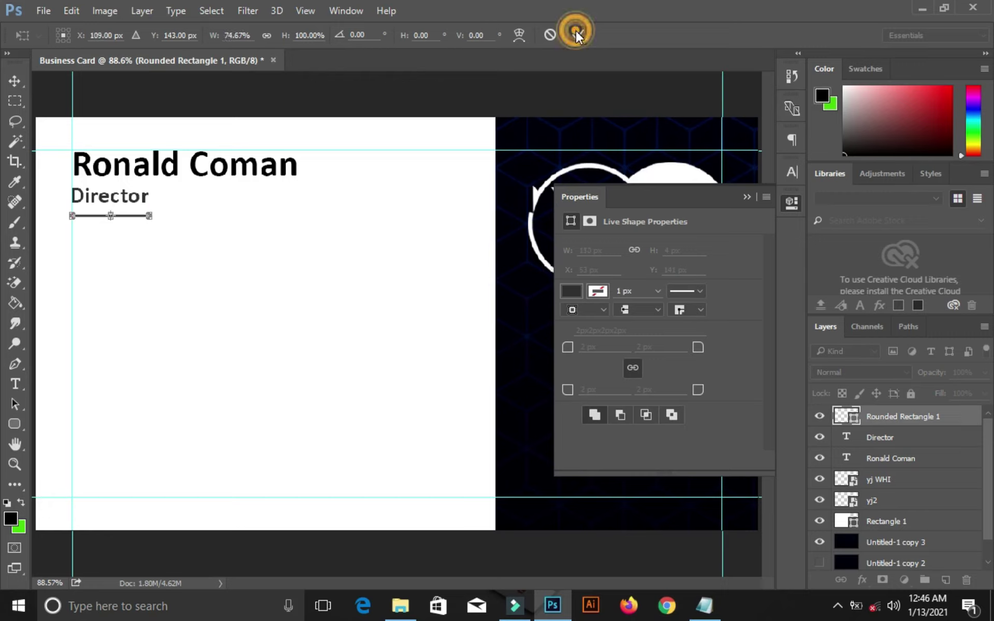
Fine-tune the shortened line's position under "Director" to X 52 px, Y 142 px
left_click(119, 241)
left_click_drag(119, 218, 119, 225)
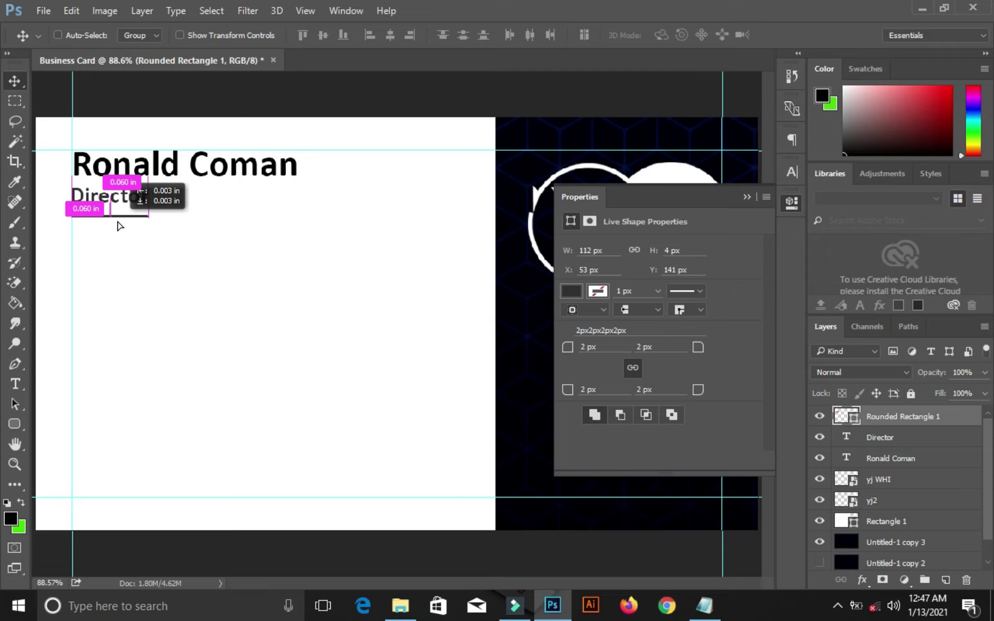
left_click_drag(118, 222, 117, 222)
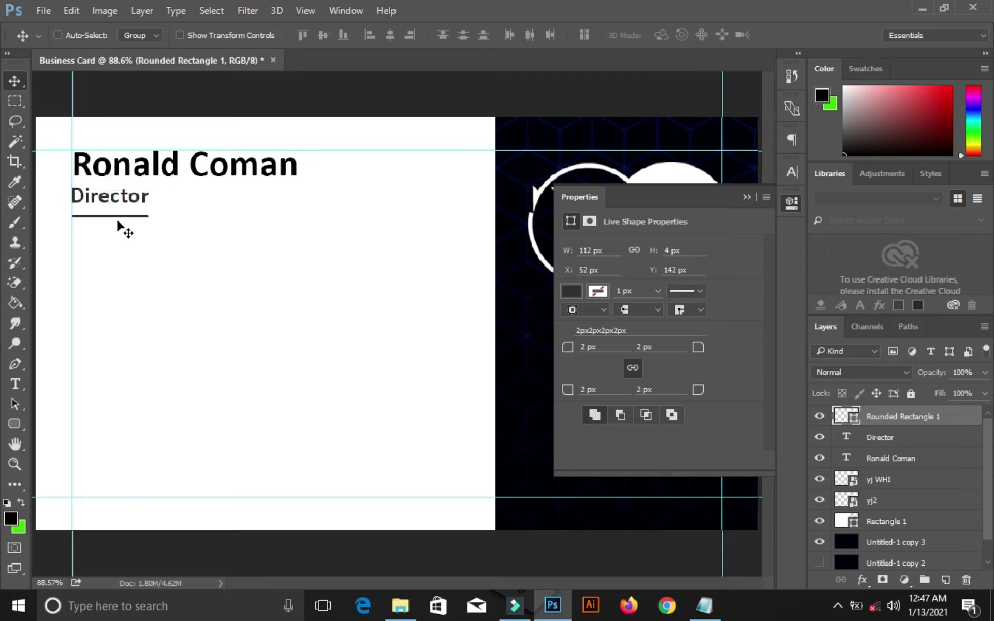
Place the house image 69524 as an embedded object and scale it down to 4.24%
left_click(43, 9)
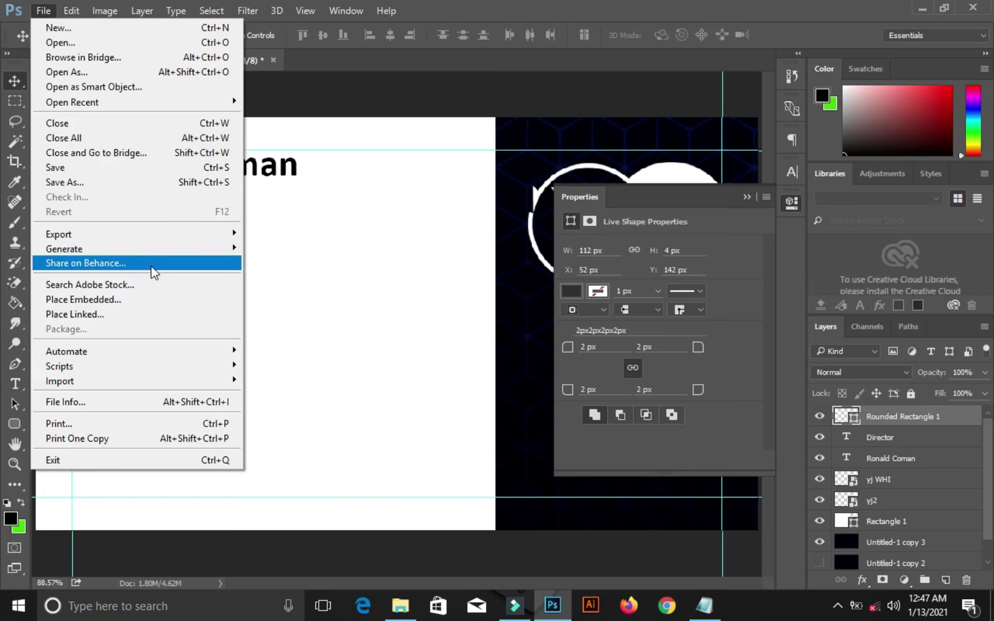
left_click(151, 296)
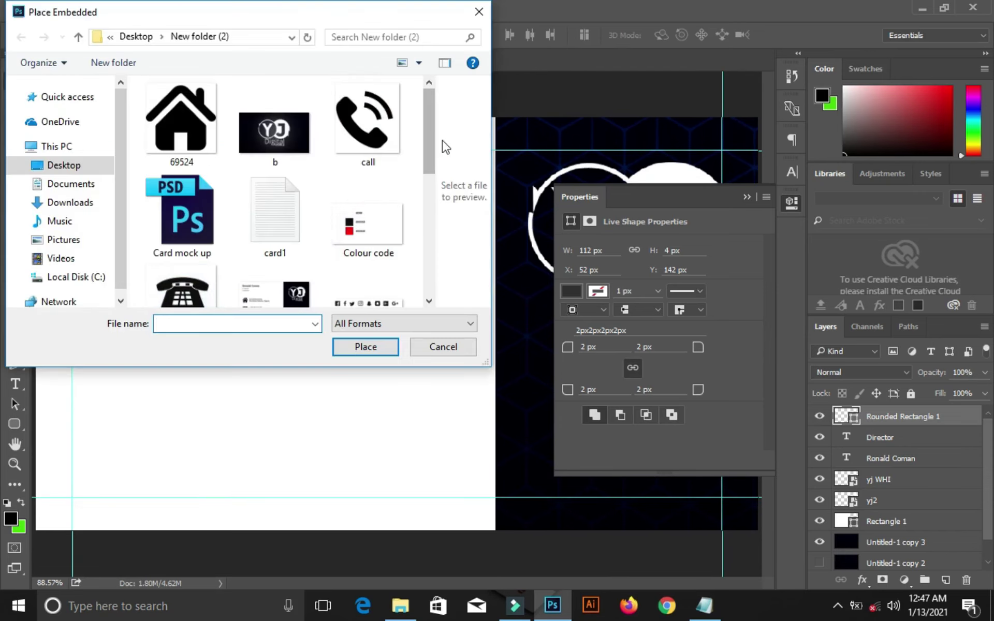
mouse_move(434, 143)
left_mouse_down()
mouse_move(437, 213)
mouse_move(426, 127)
left_mouse_up()
double_click(190, 137)
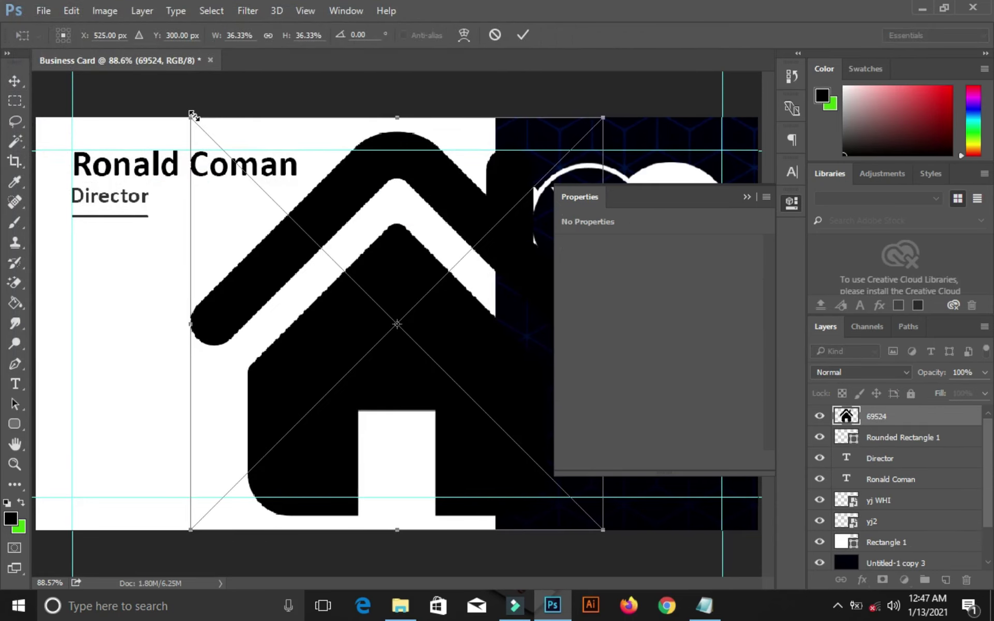
left_click_drag(189, 114, 380, 293)
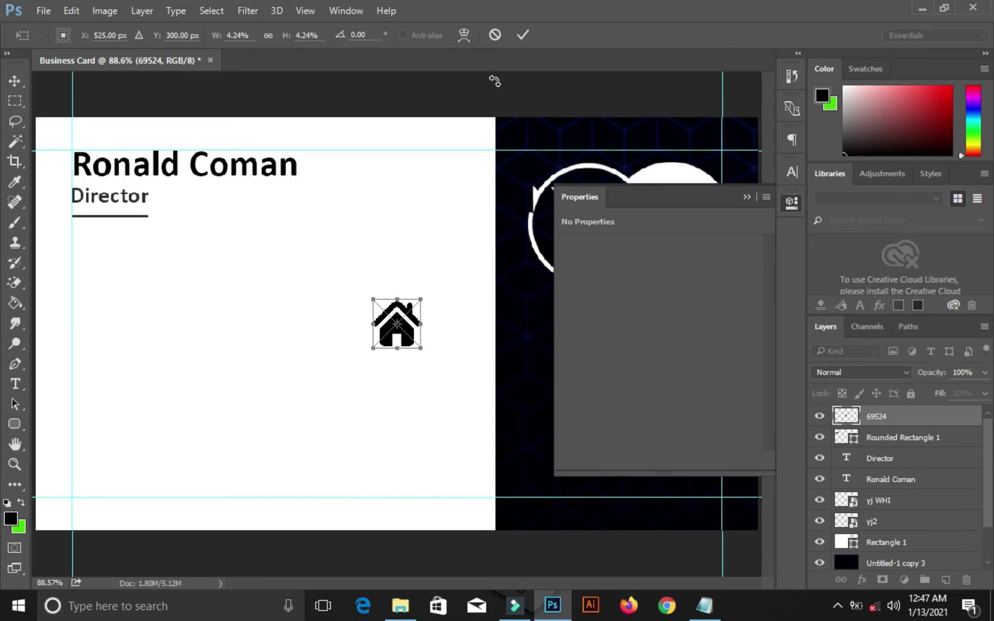
left_click(523, 34)
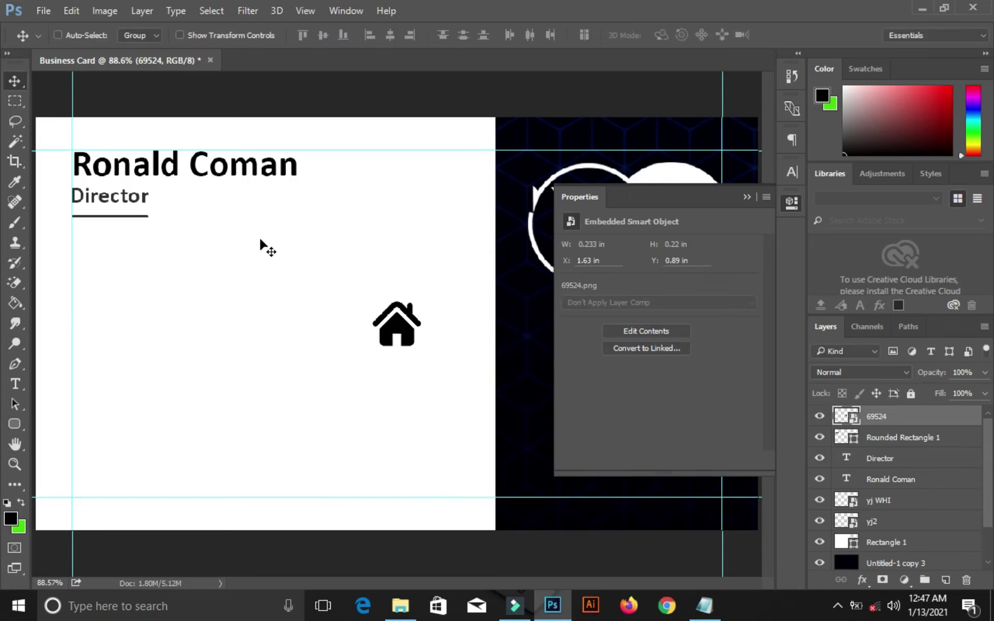
Move the house icon below the line to X 0.17 in, Y 0.72 in, and add a vertical guide at its right edge
left_click_drag(388, 326, 96, 290)
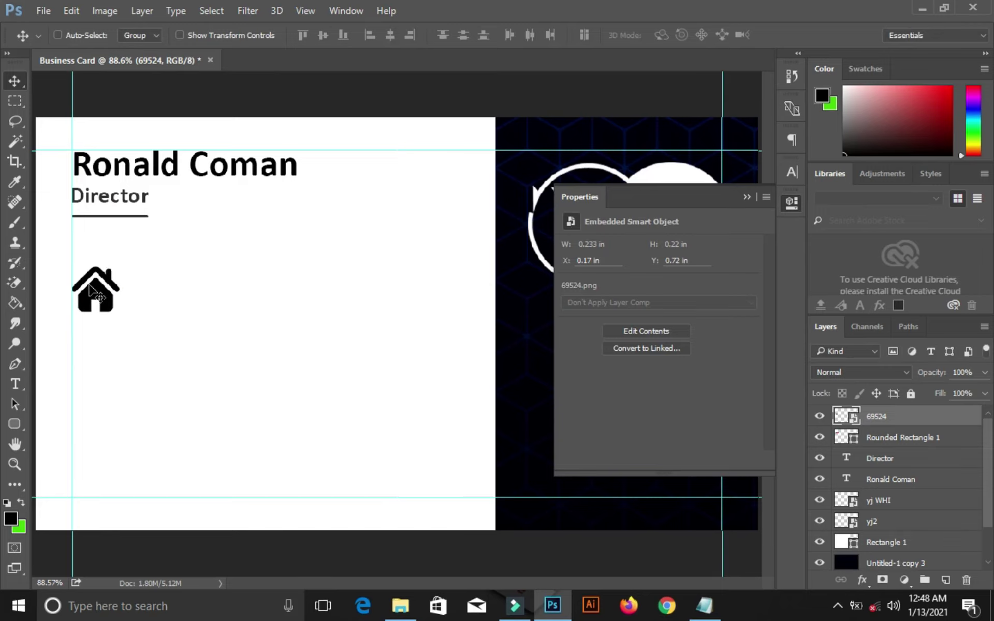
key("ctrl+r")
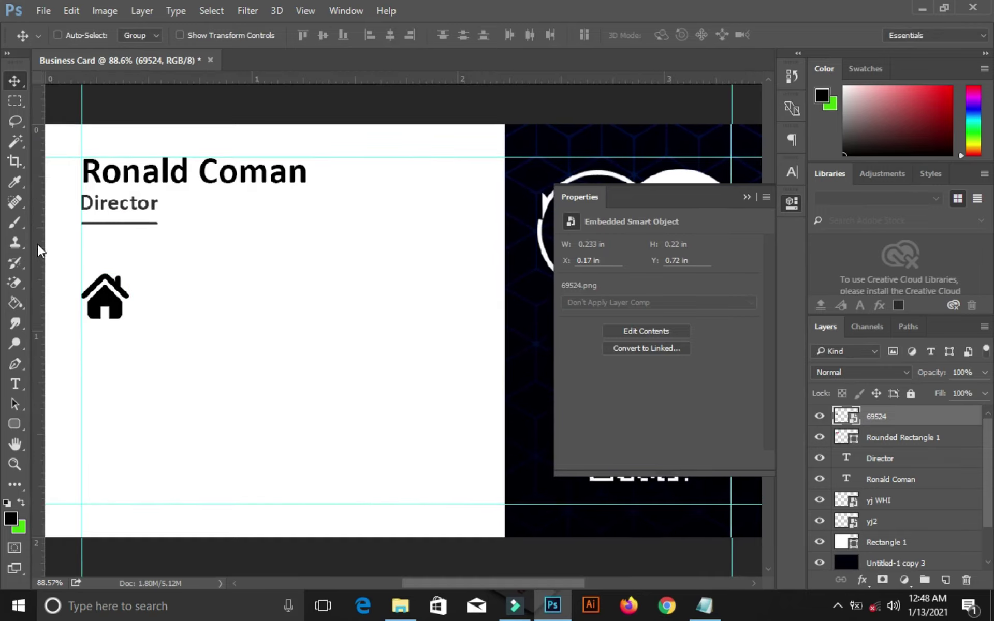
left_click_drag(38, 247, 133, 262)
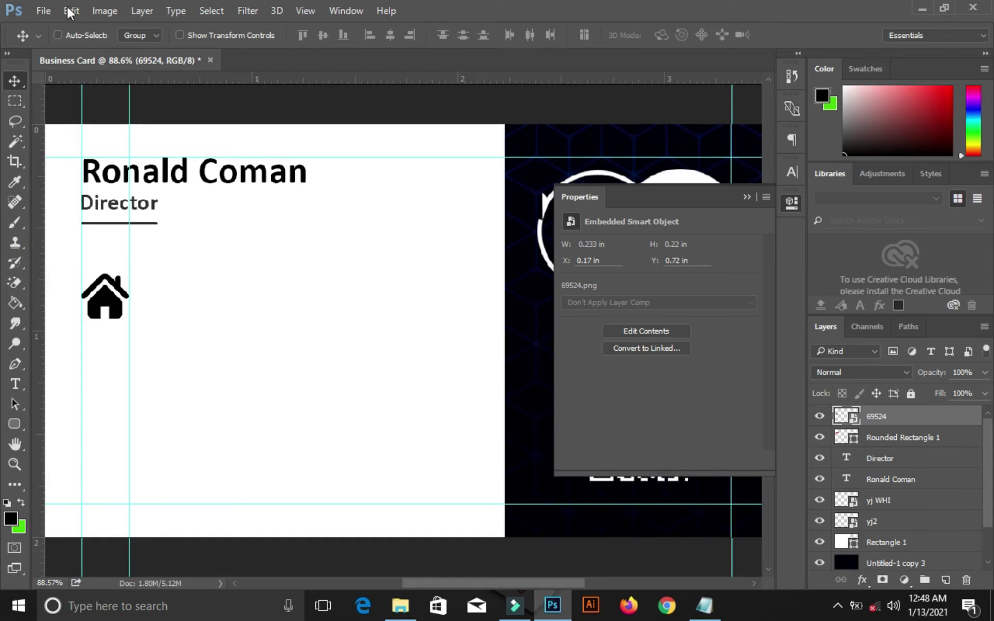
Embed the desk-phone-icon-vector-8284645 image below the house icon, scaled to 2.76% to fit between the two vertical guides
left_click(42, 10)
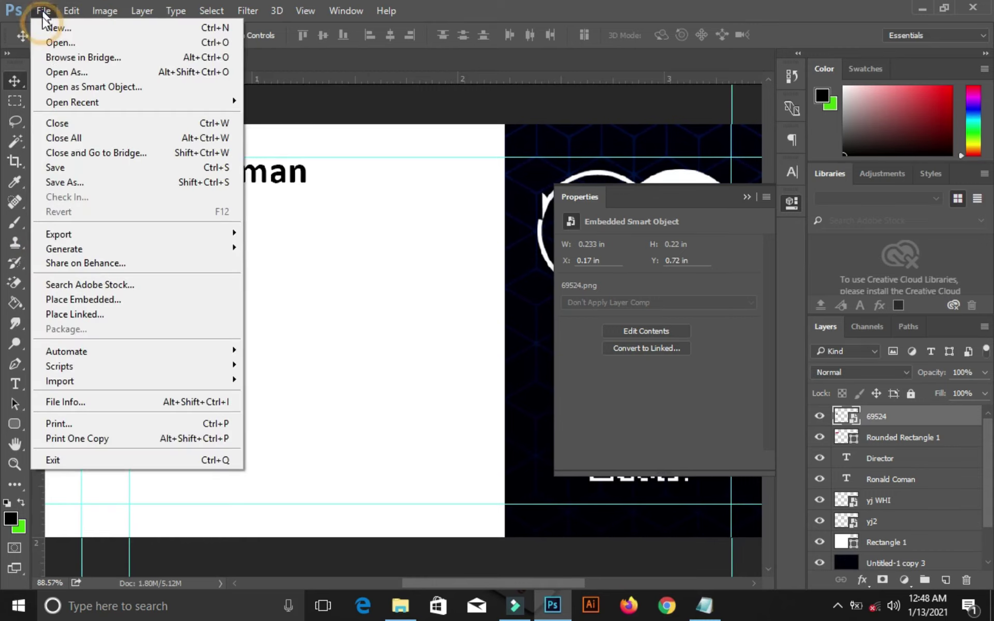
left_click(98, 299)
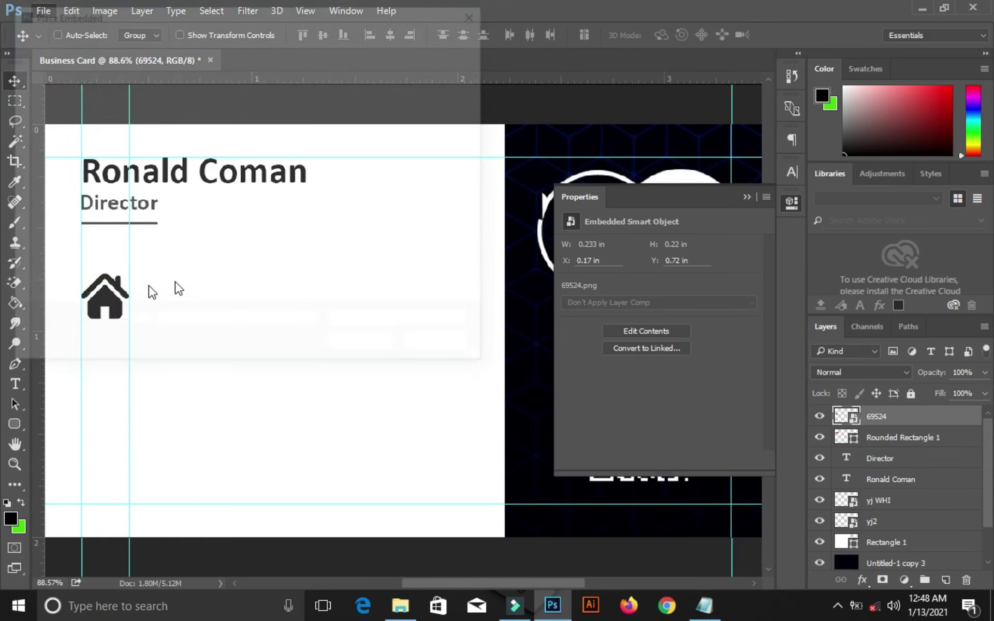
double_click(200, 288)
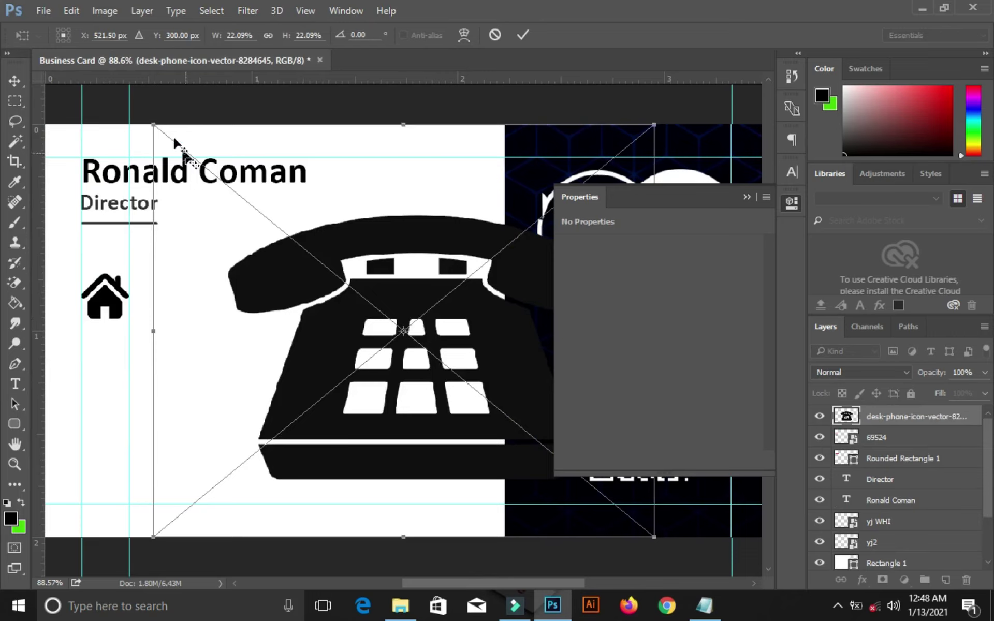
left_click_drag(150, 123, 384, 294)
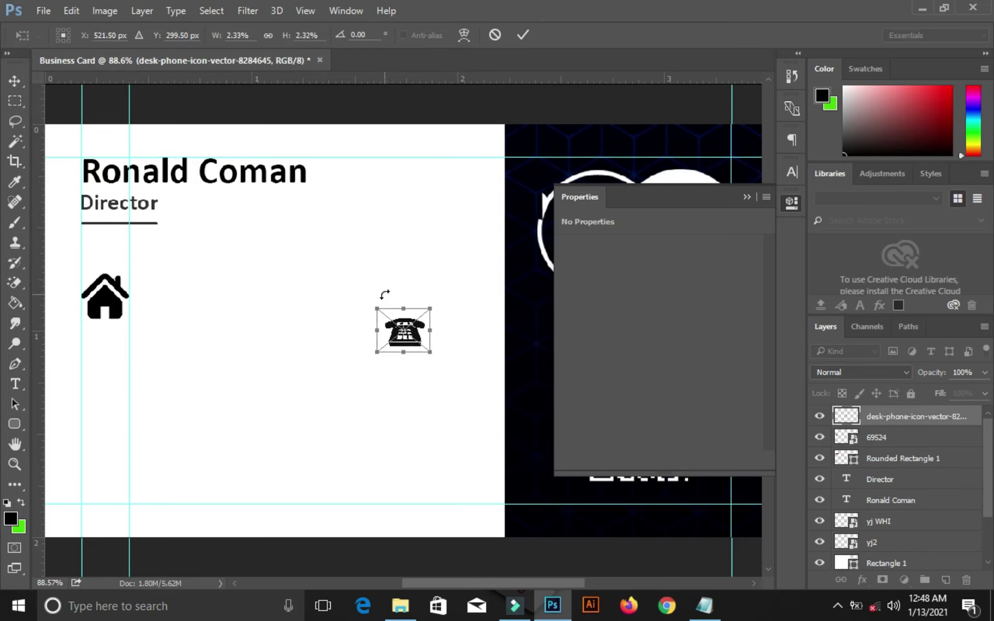
left_click_drag(421, 336, 136, 408)
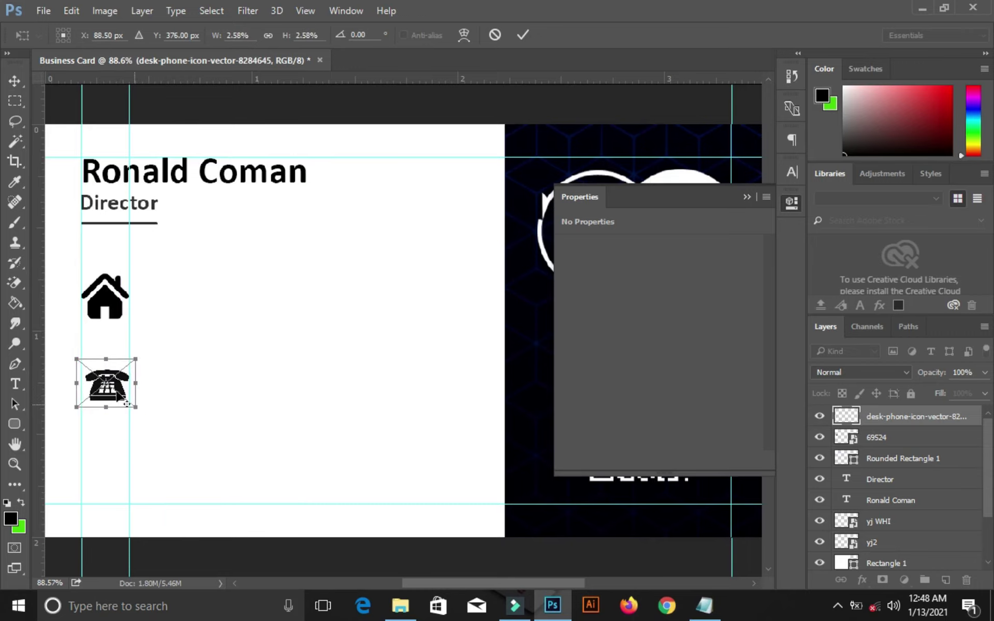
left_click_drag(75, 359, 72, 356)
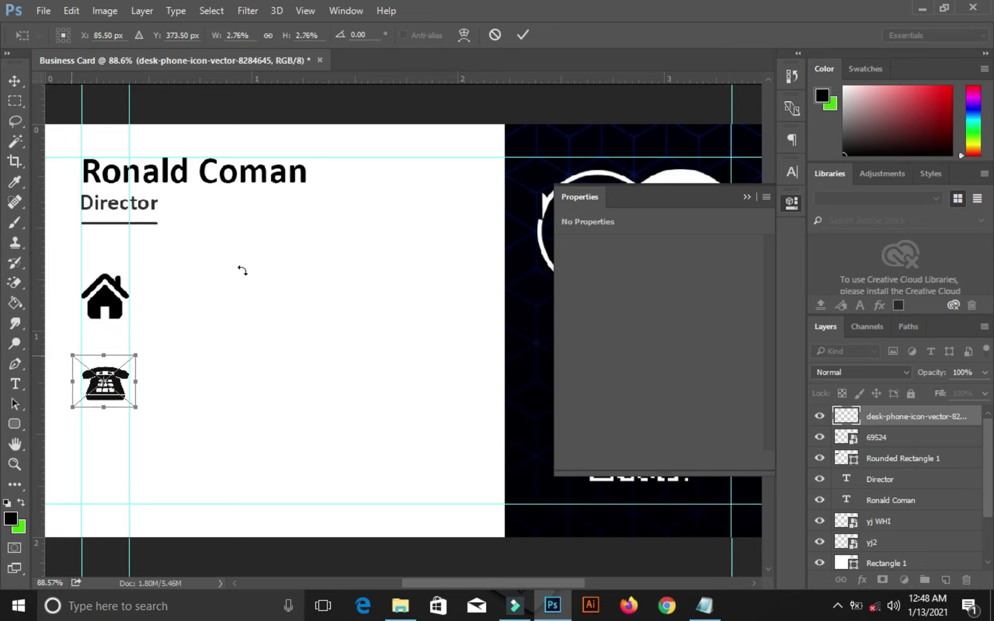
left_click(519, 36)
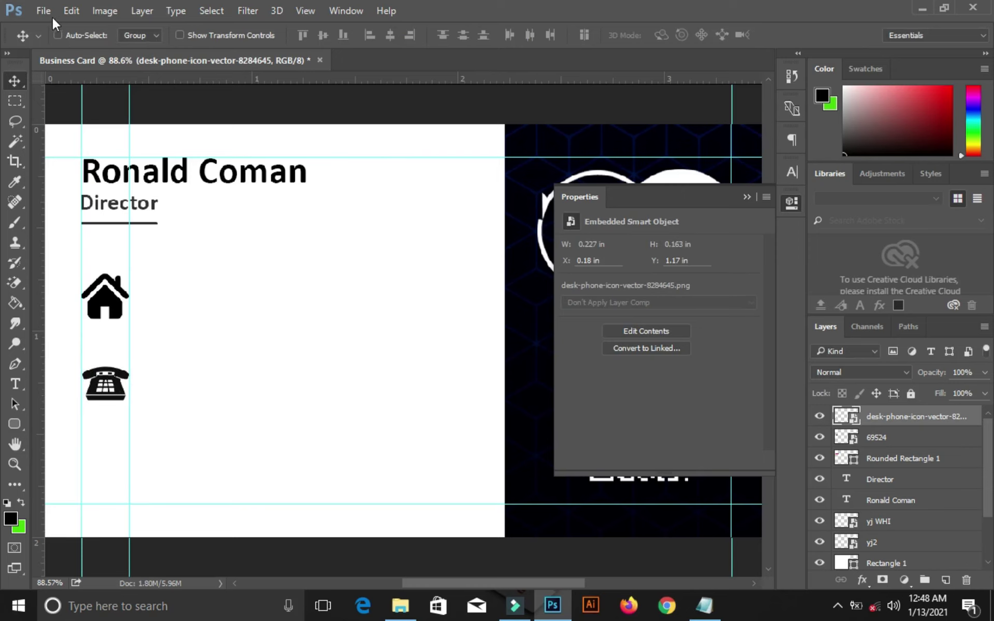
Embed the desktop-99-460403 image from Downloads below the phone icon, scaled to 6.84%
left_click(50, 16)
left_click(97, 299)
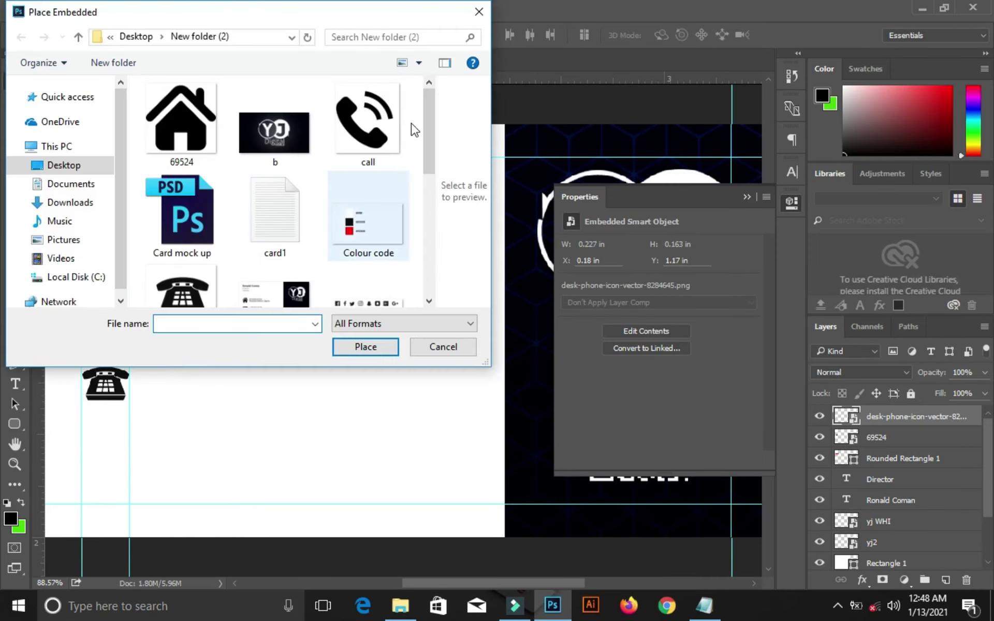
mouse_move(428, 133)
left_mouse_down()
mouse_move(436, 260)
mouse_move(437, 126)
left_mouse_up()
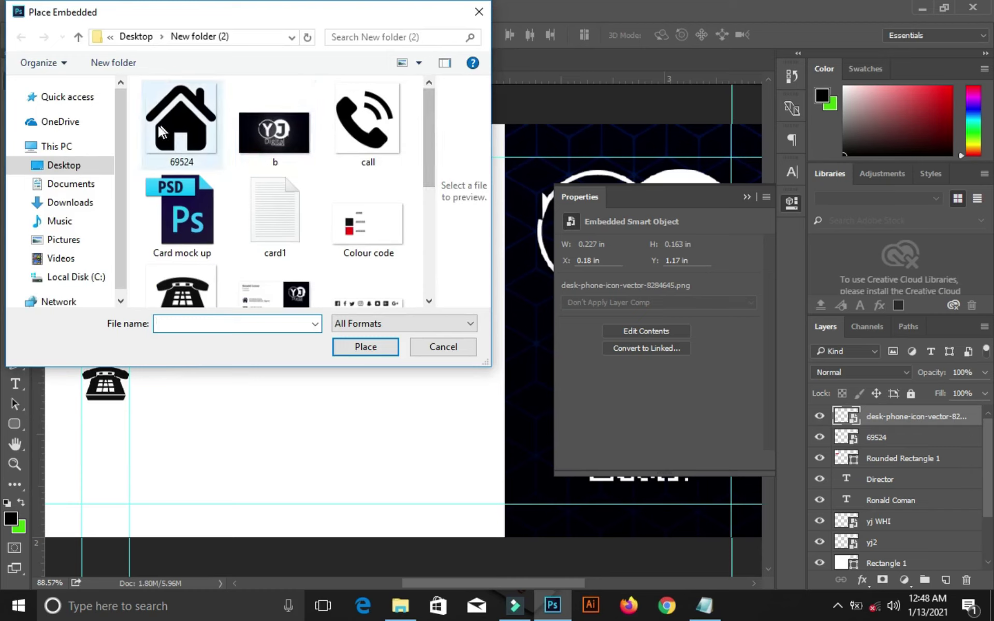
left_click(69, 202)
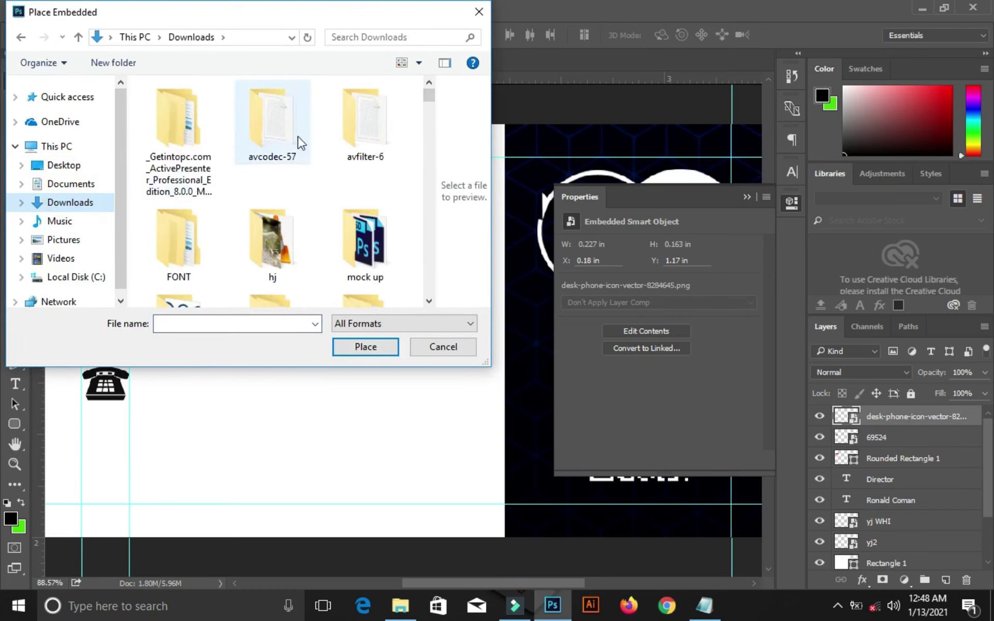
left_click_drag(432, 95, 441, 178)
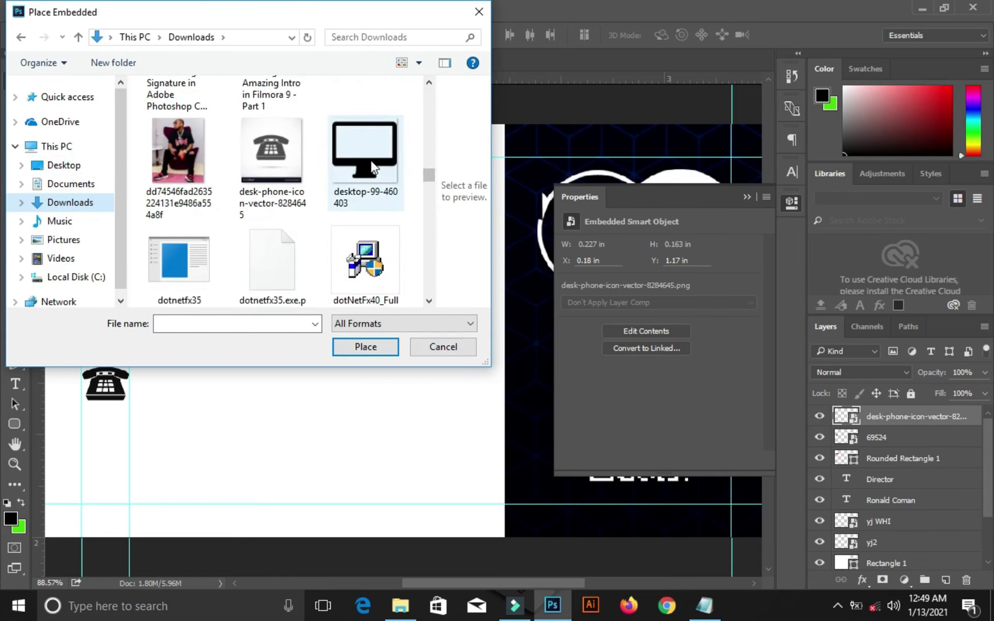
double_click(374, 167)
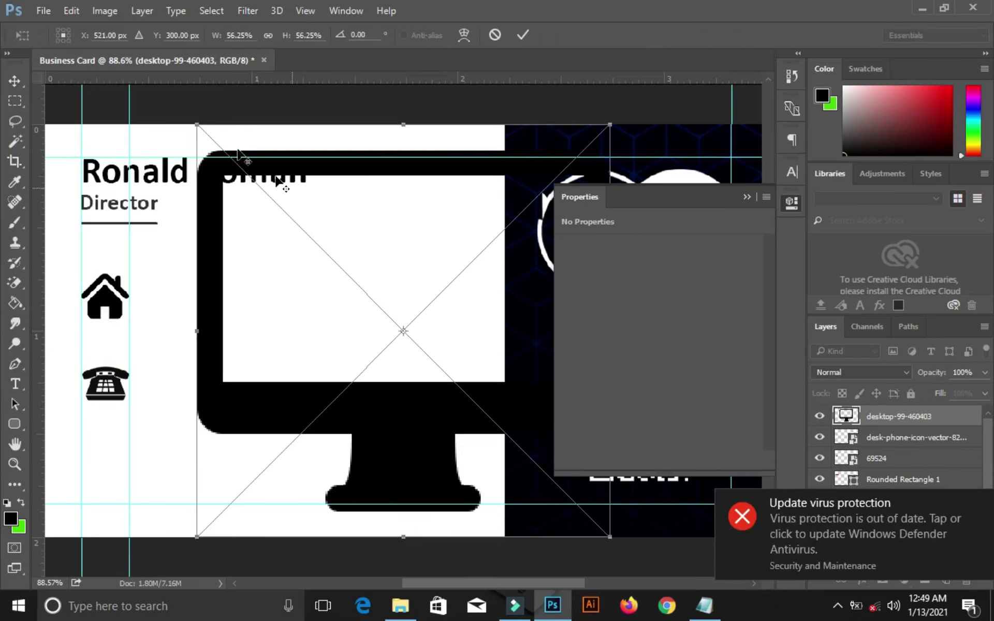
left_click_drag(313, 234, 122, 446)
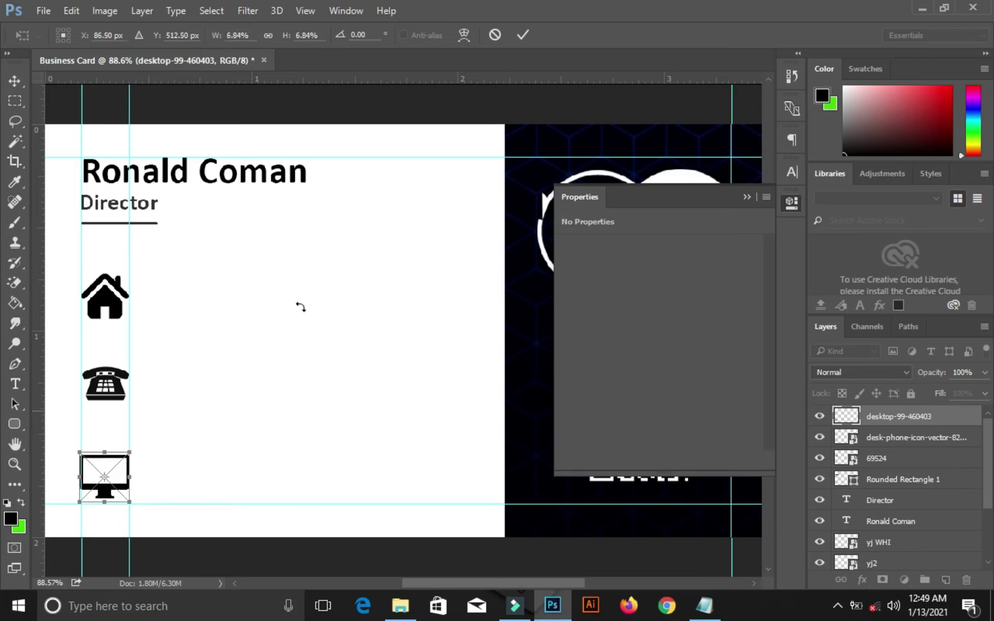
left_click(521, 35)
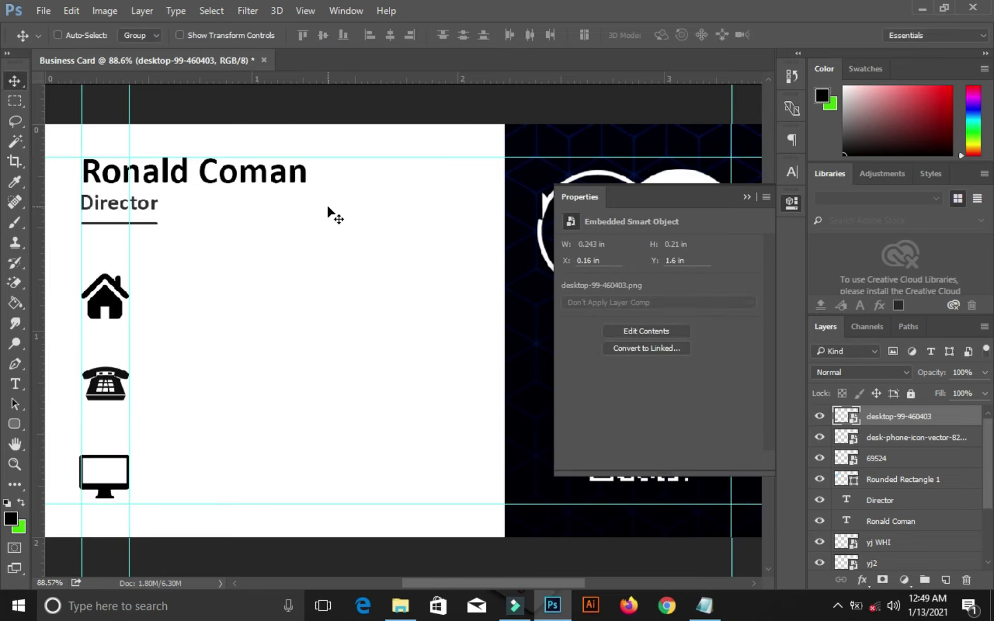
Reduce the monitor icon to 6.65% to fit between the guides and move it up to Y 1.56 in
key("ctrl+t")
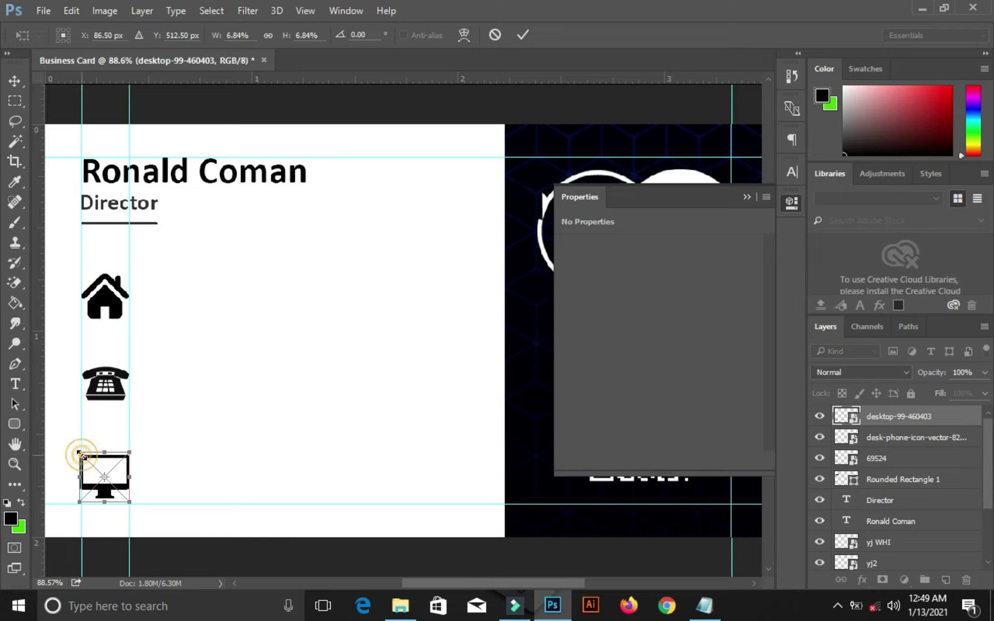
left_click_drag(80, 453, 82, 454)
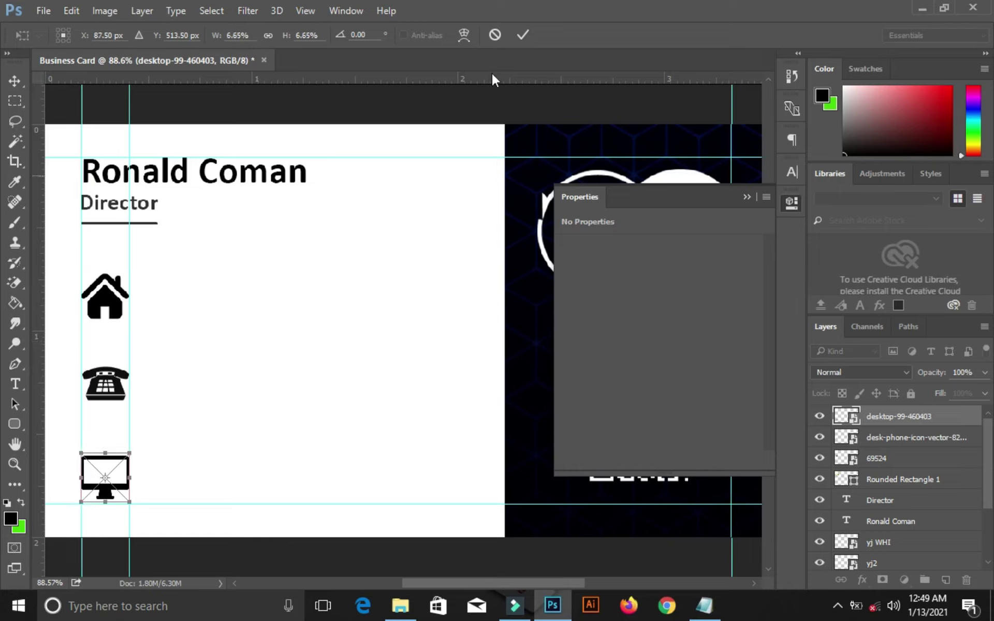
left_click(522, 35)
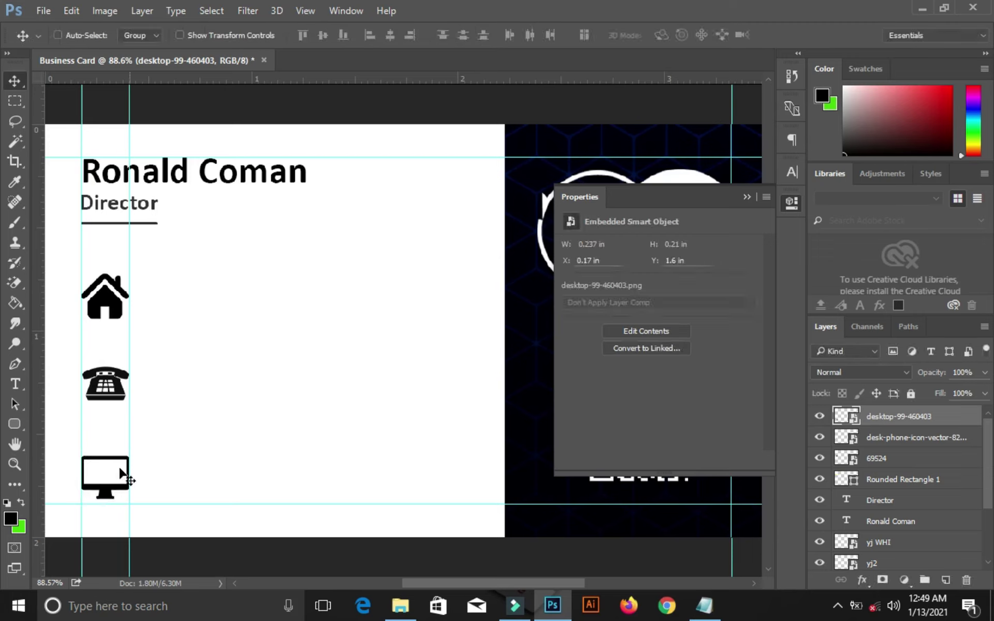
left_click_drag(121, 470, 115, 472)
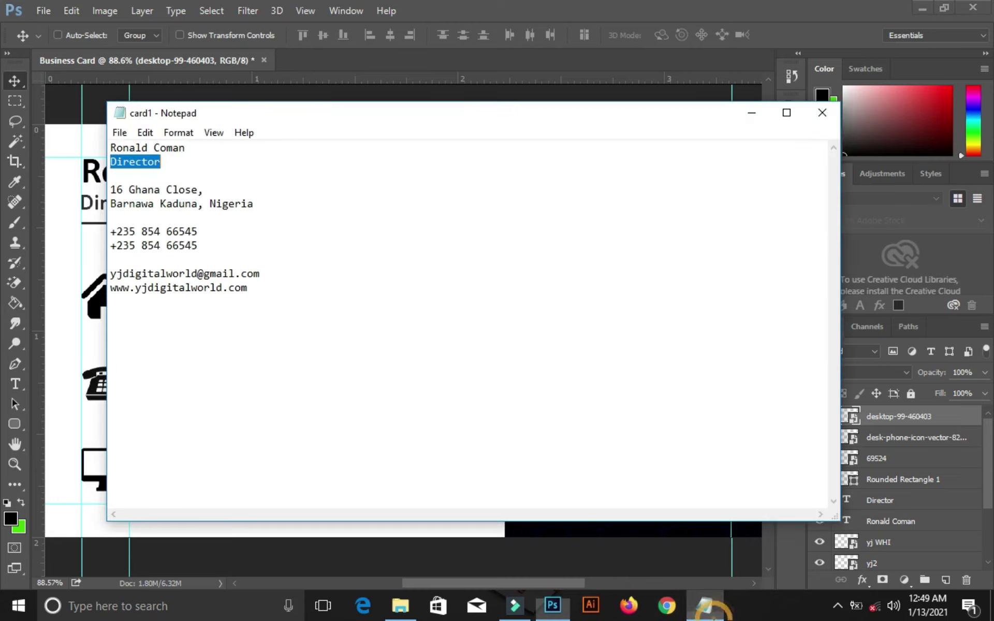
Switch to the card1 file in Notepad and copy the two-line postal address
left_click(704, 604)
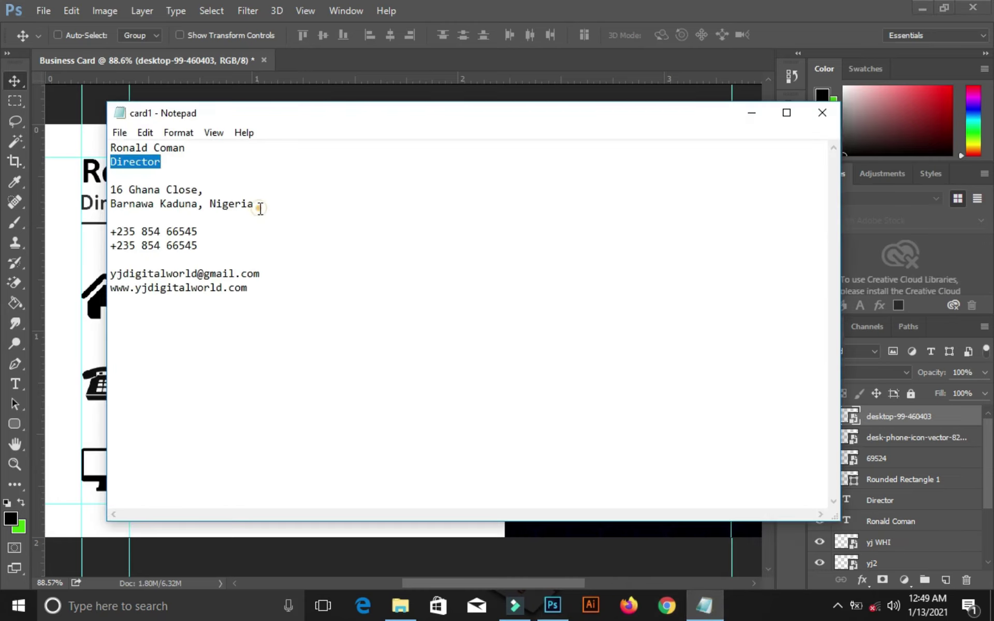
left_click_drag(260, 207, 109, 189)
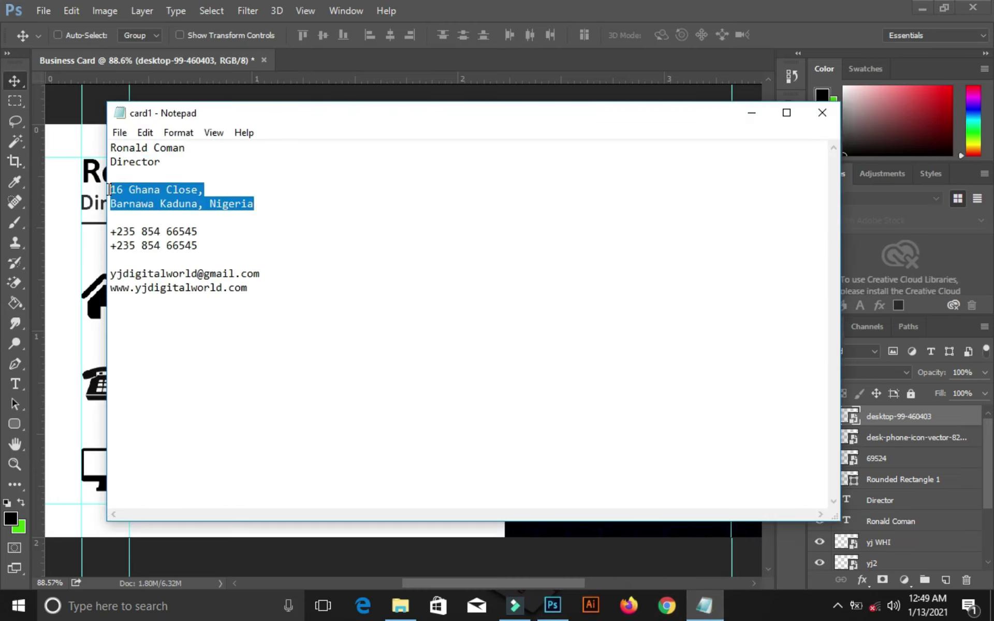
right_click(163, 199)
left_click(221, 251)
Return to Photoshop, paste the copied address as a new text layer, and move it close beside the house icon
left_click(552, 606)
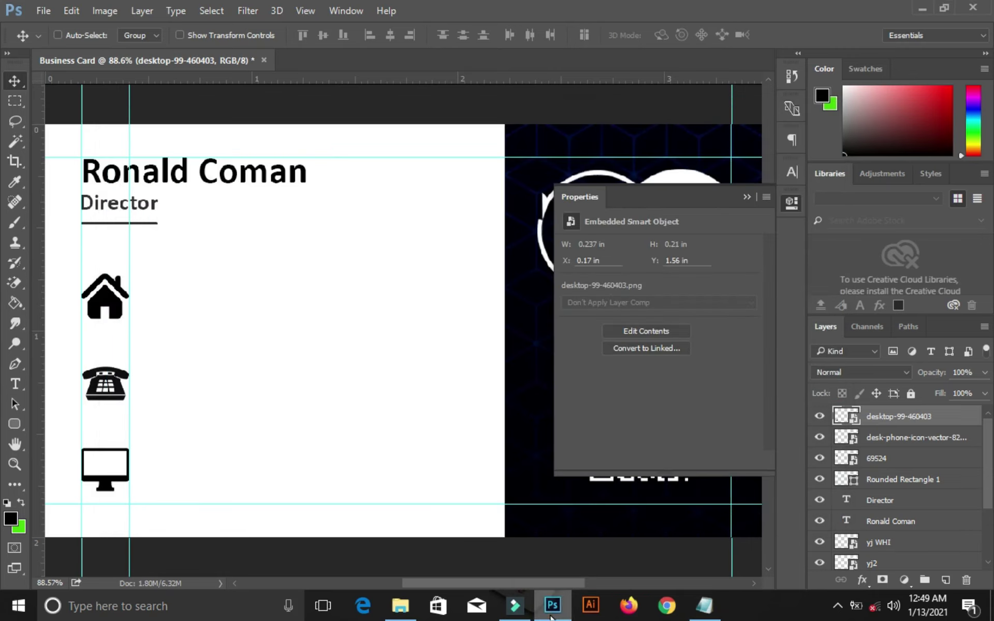
left_click(16, 384)
left_click(172, 296)
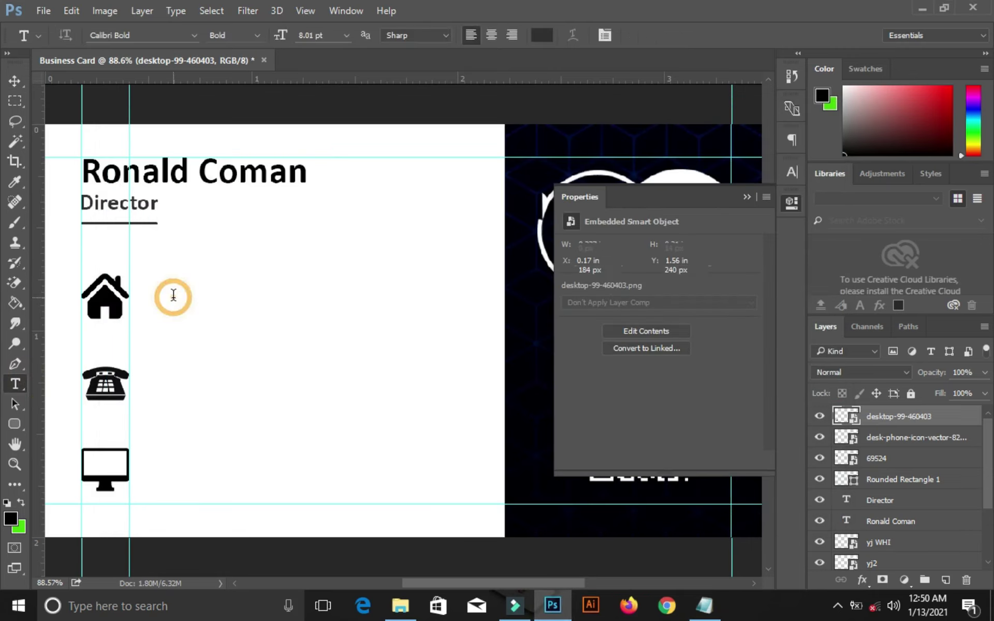
right_click(269, 317)
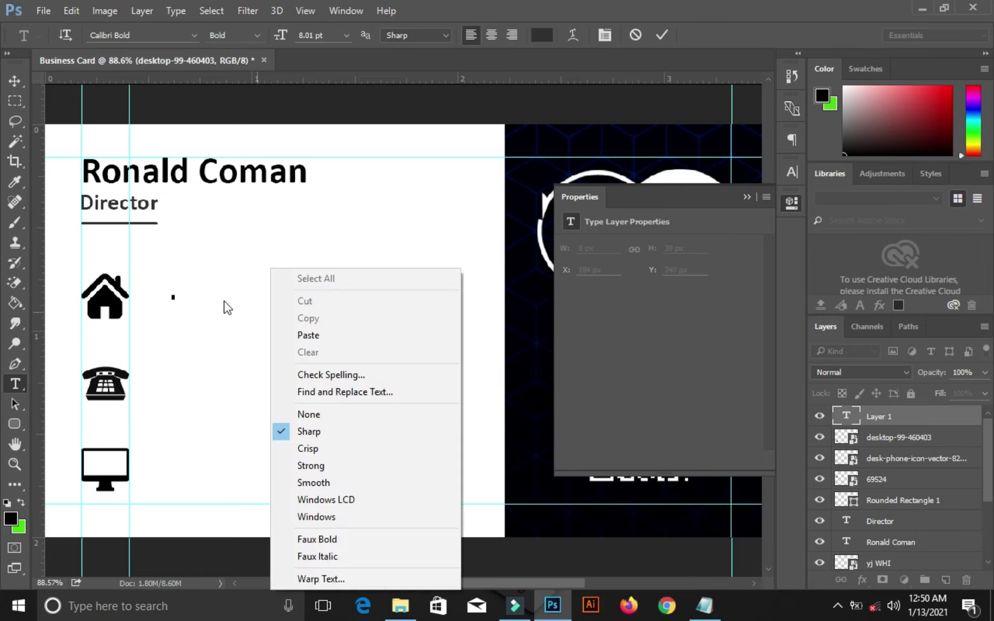
left_click(322, 340)
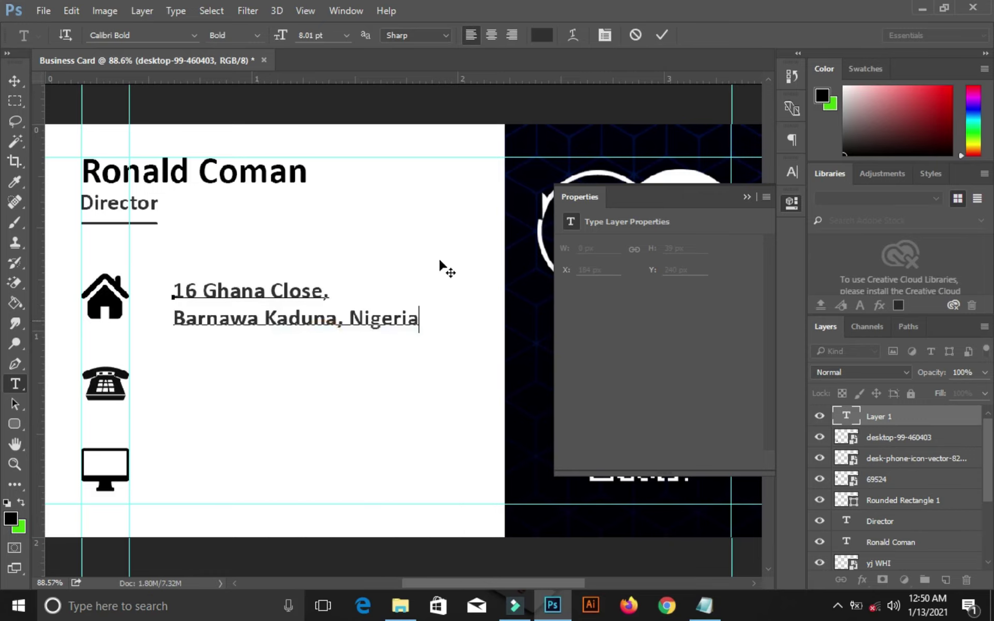
left_click(662, 35)
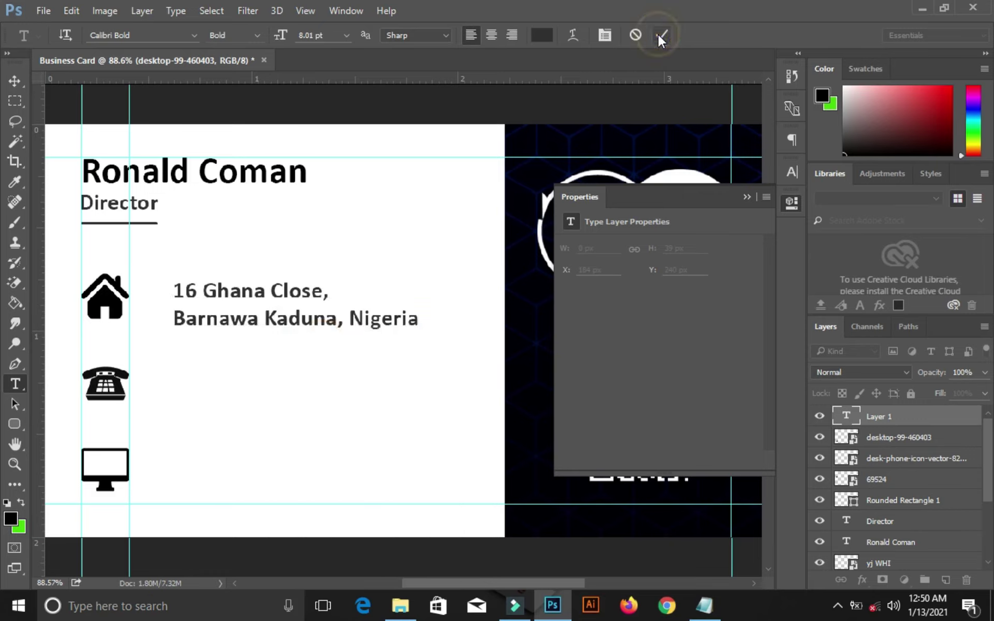
left_click(18, 85)
left_click_drag(216, 307, 187, 305)
Set the leading of the two-line address text to 9 pt in the character settings
left_click(746, 197)
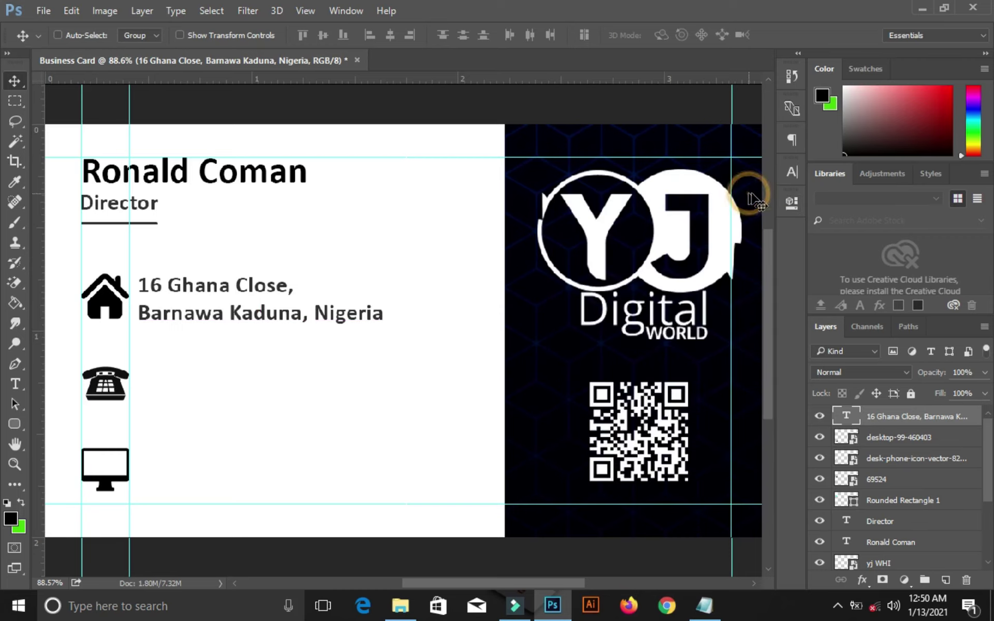
left_click(790, 173)
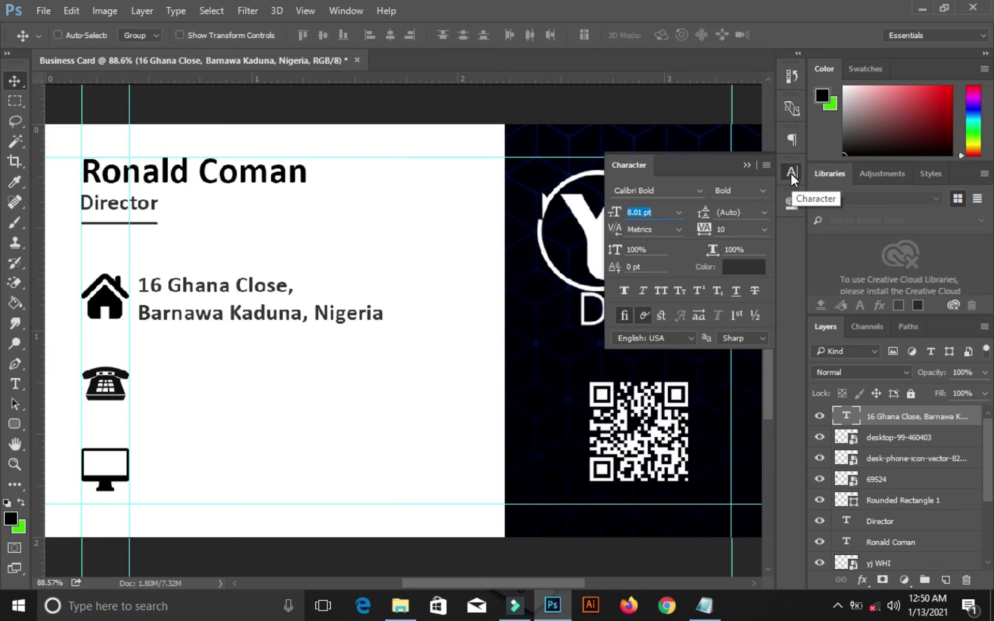
left_click(346, 11)
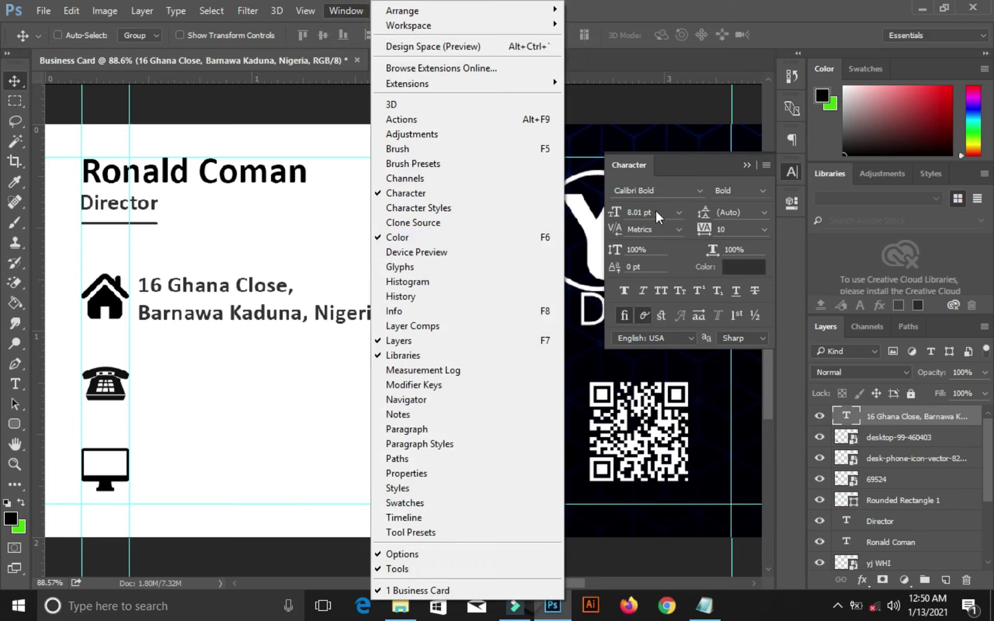
left_click(762, 231)
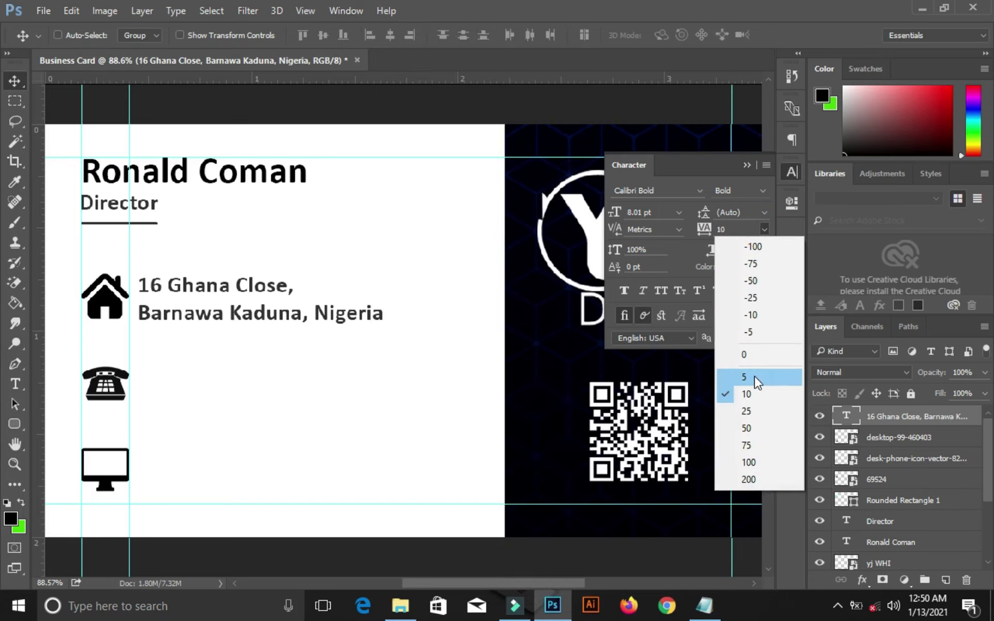
left_click(761, 209)
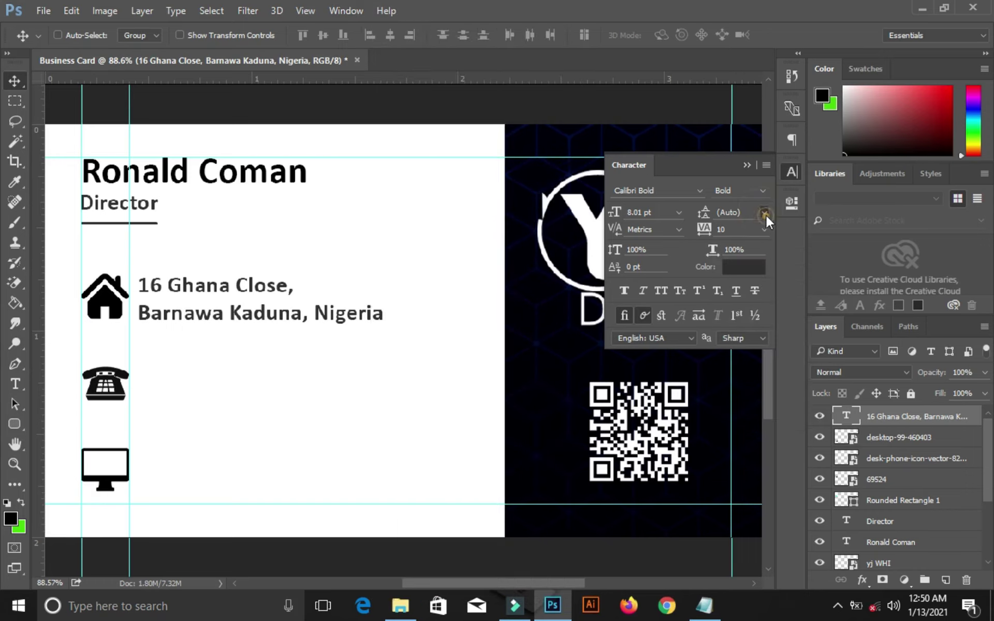
left_click(764, 213)
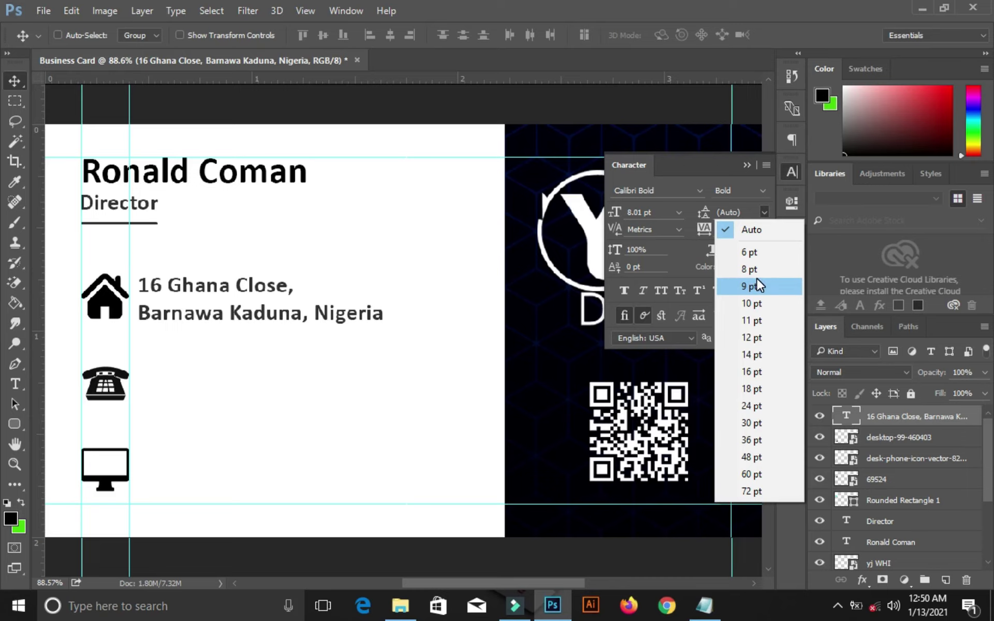
left_click(749, 271)
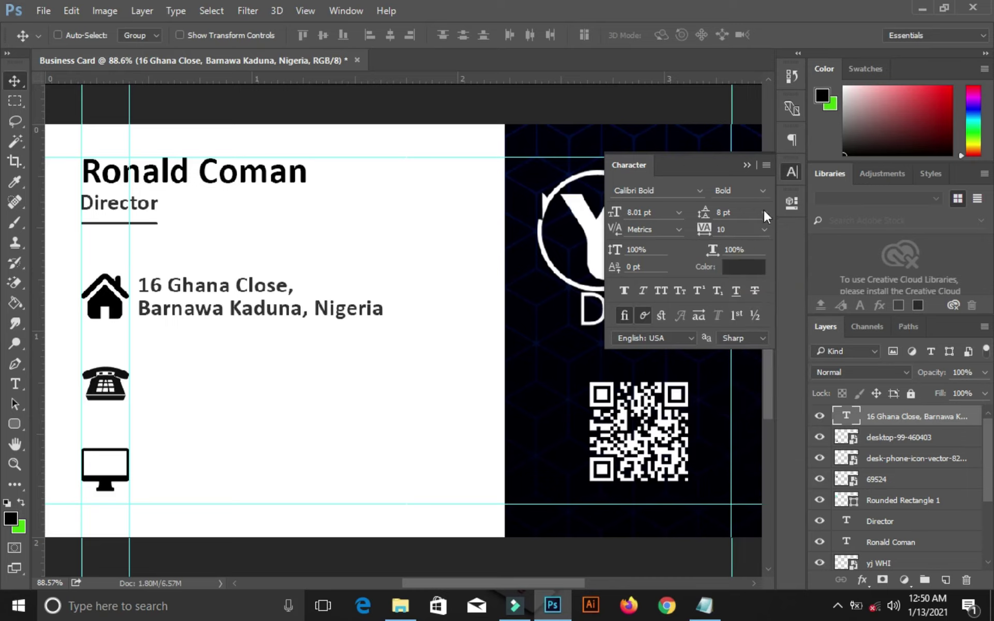
left_click(764, 211)
left_click(744, 282)
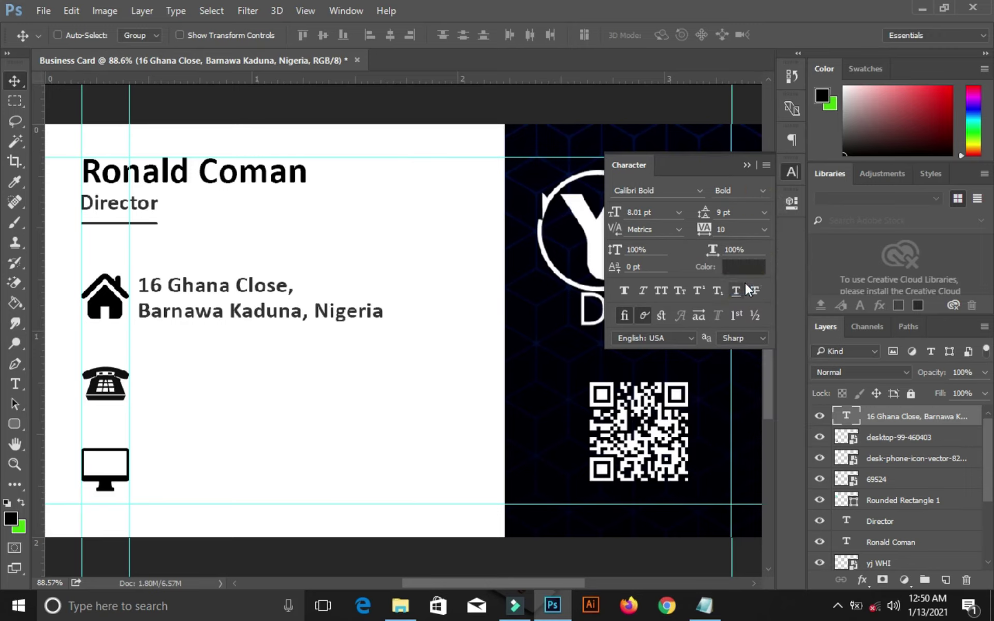
Move the address text up slightly beside the house icon and collapse the character settings
left_click(280, 303)
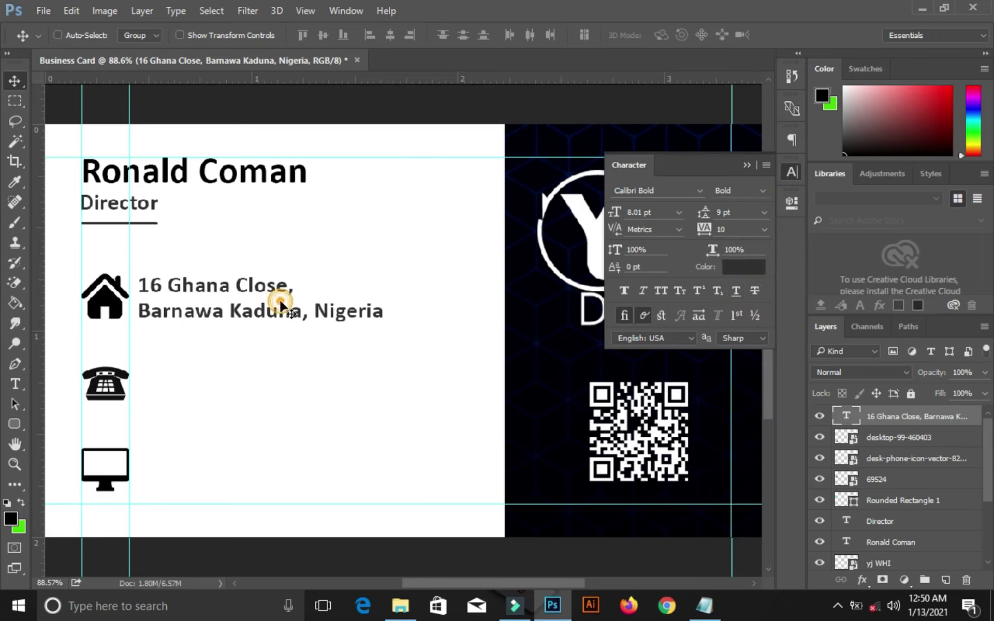
left_click_drag(280, 305, 279, 305)
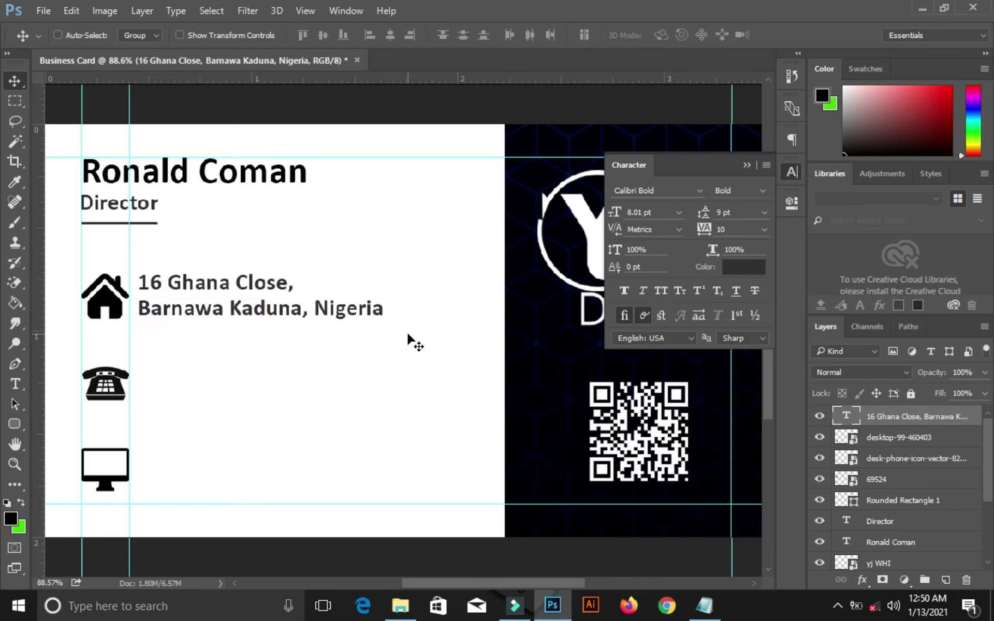
left_click(746, 164)
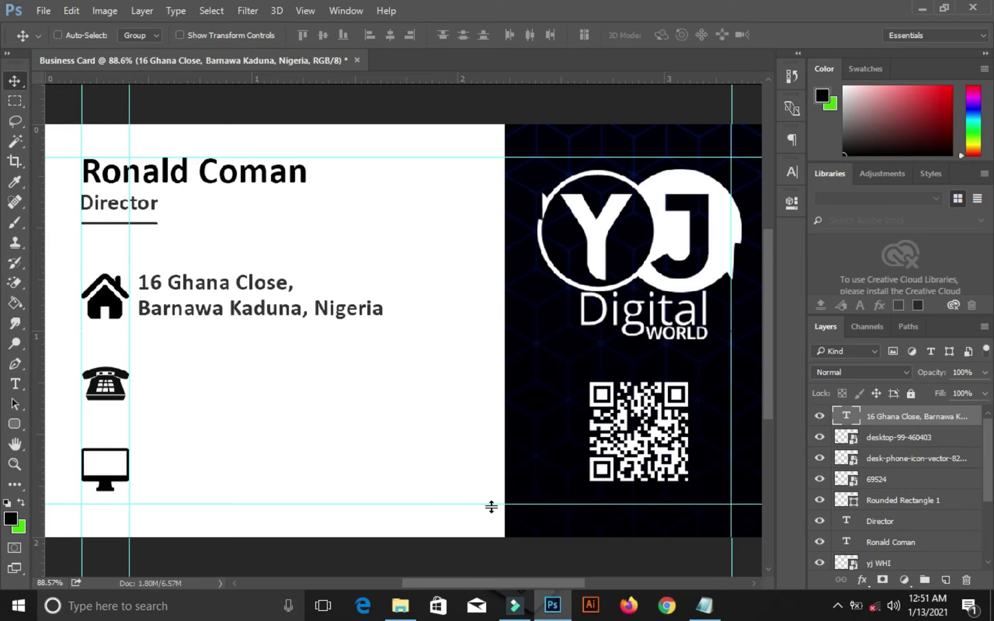
Switch to the card1 file in Notepad and copy the two phone number lines
left_click(709, 610)
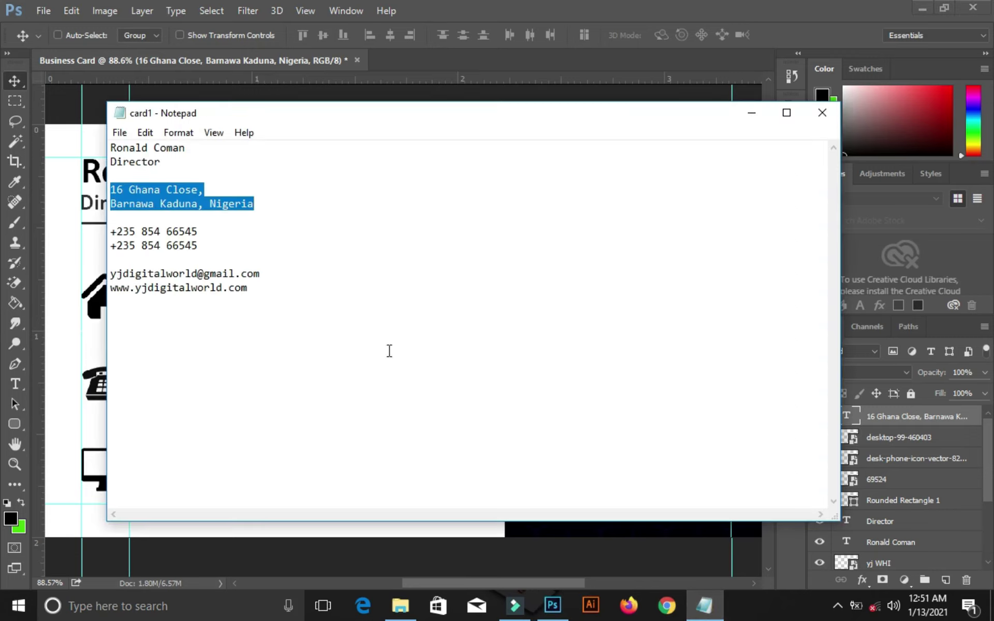
left_click_drag(210, 256, 112, 232)
right_click(112, 231)
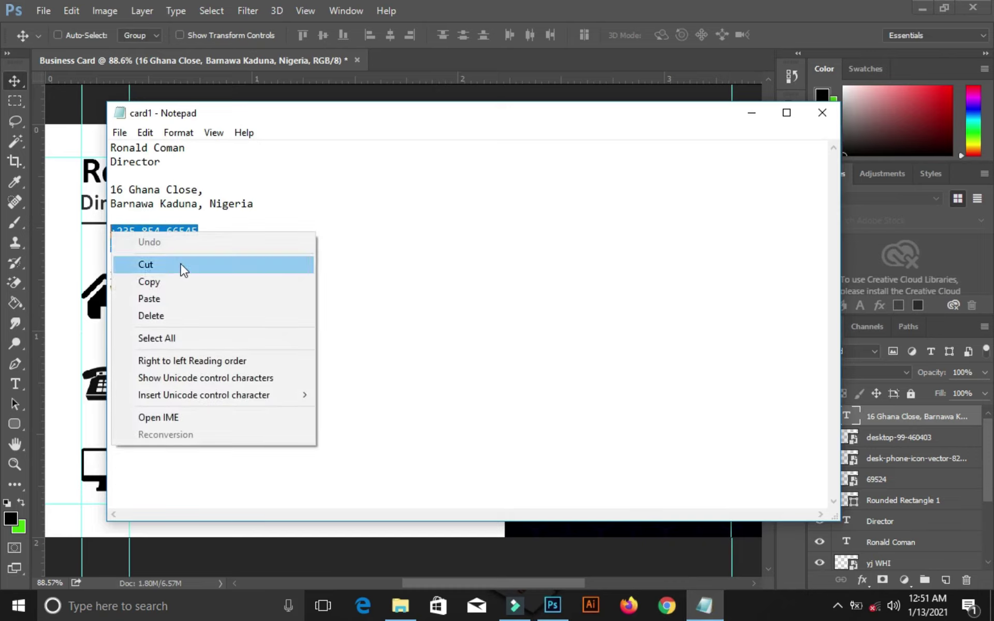
left_click(179, 284)
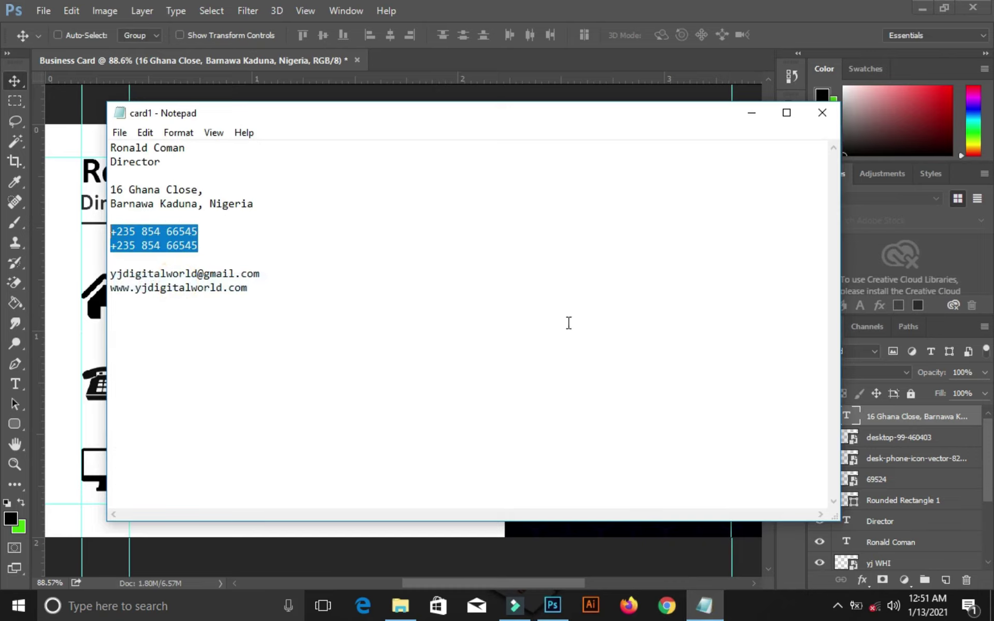
Return to Photoshop, paste the phone numbers as a new text layer, and move it beside the phone icon, aligned under the address
left_click(552, 605)
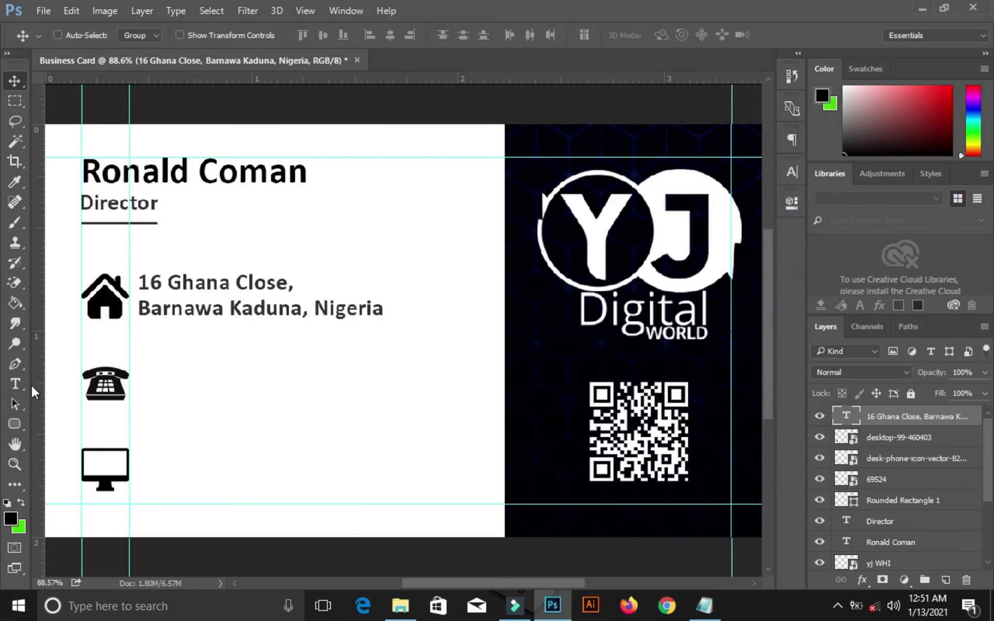
left_click(16, 385)
left_click(158, 386)
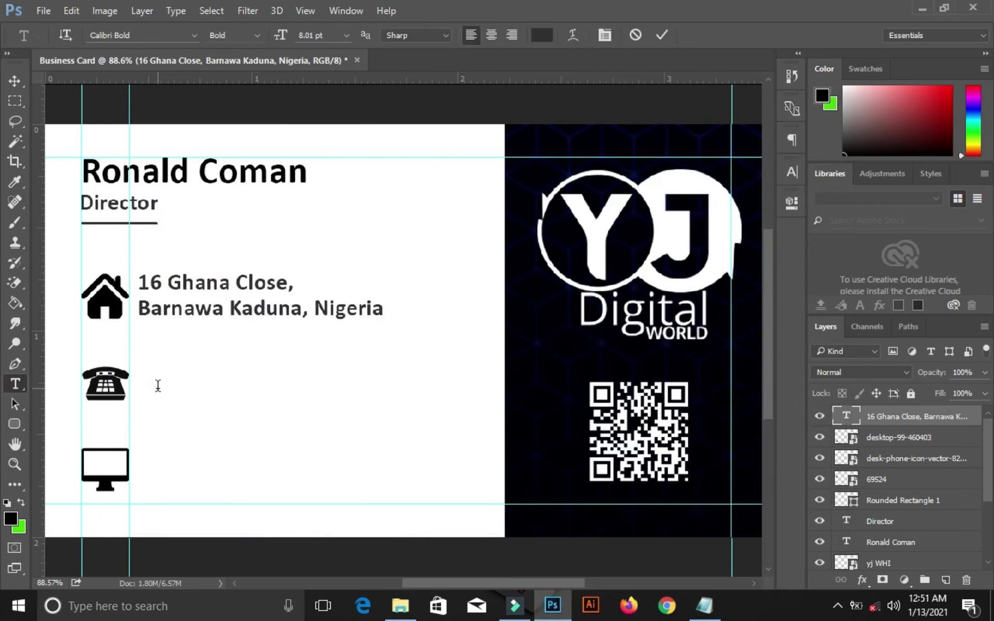
right_click(158, 386)
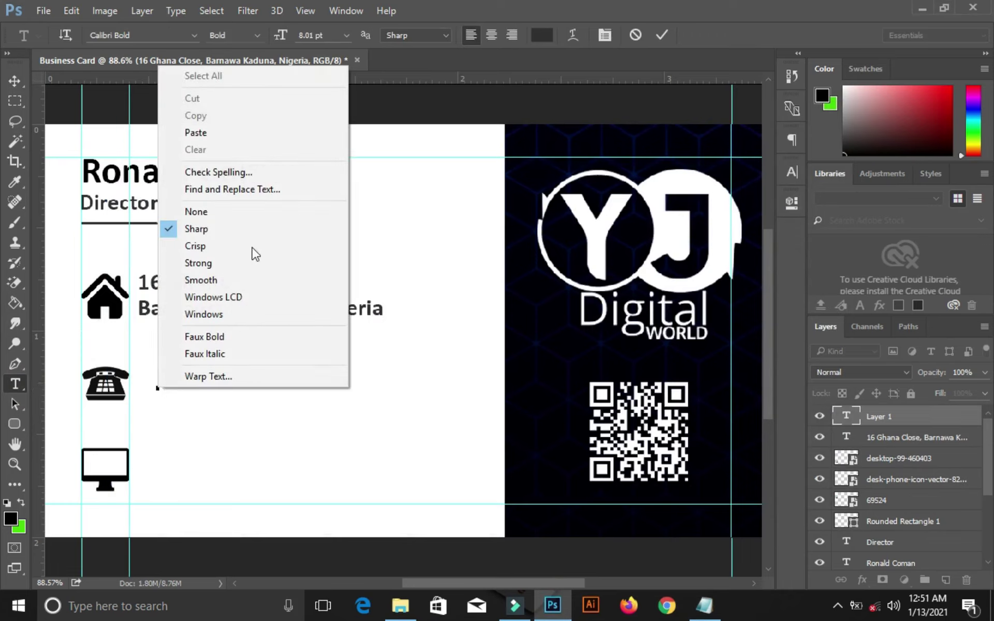
left_click(256, 134)
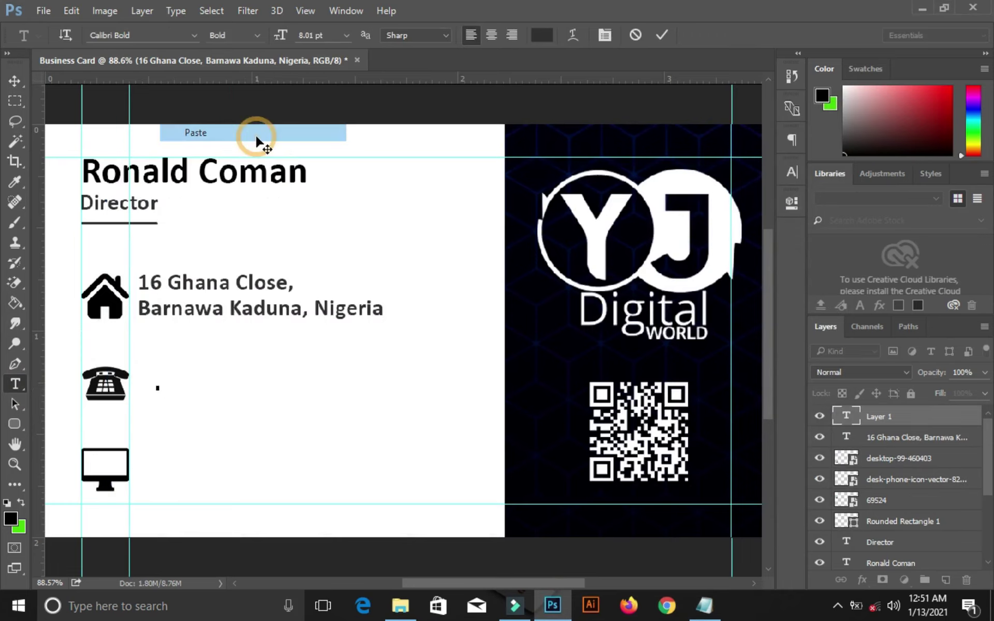
left_click(666, 36)
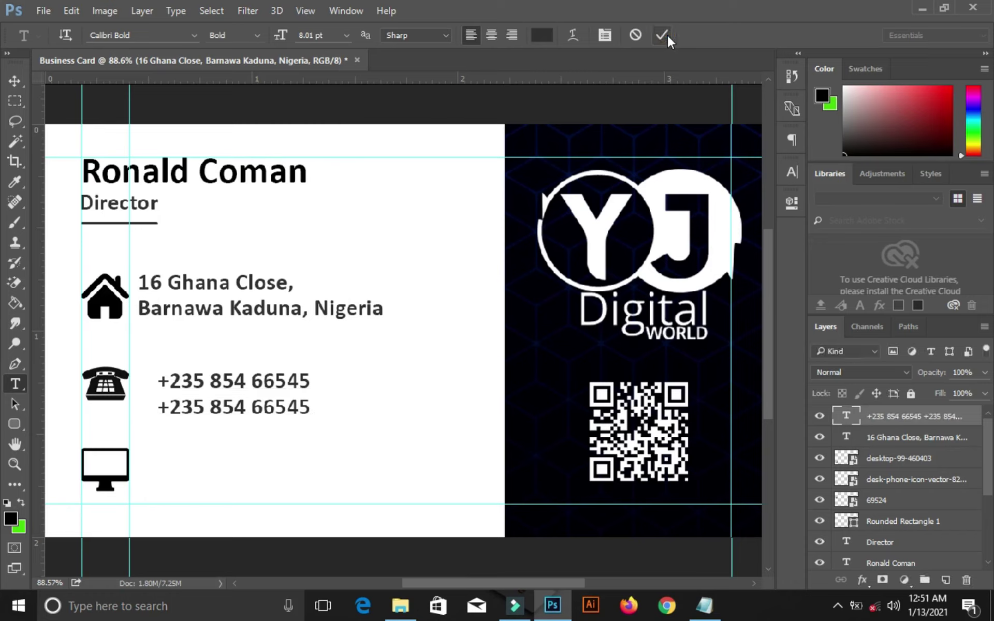
left_click(13, 80)
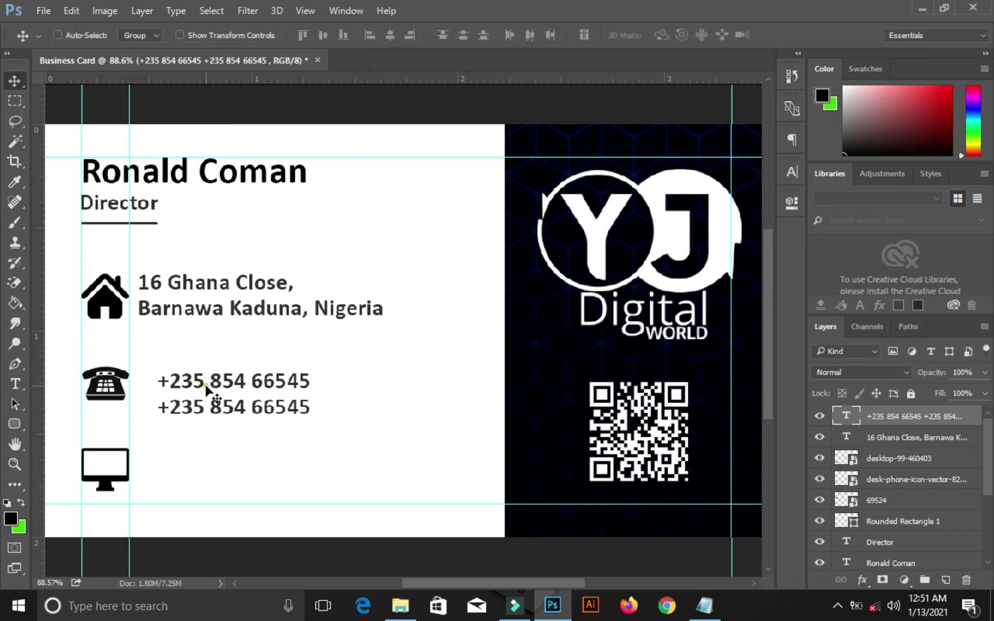
left_click_drag(203, 387, 187, 381)
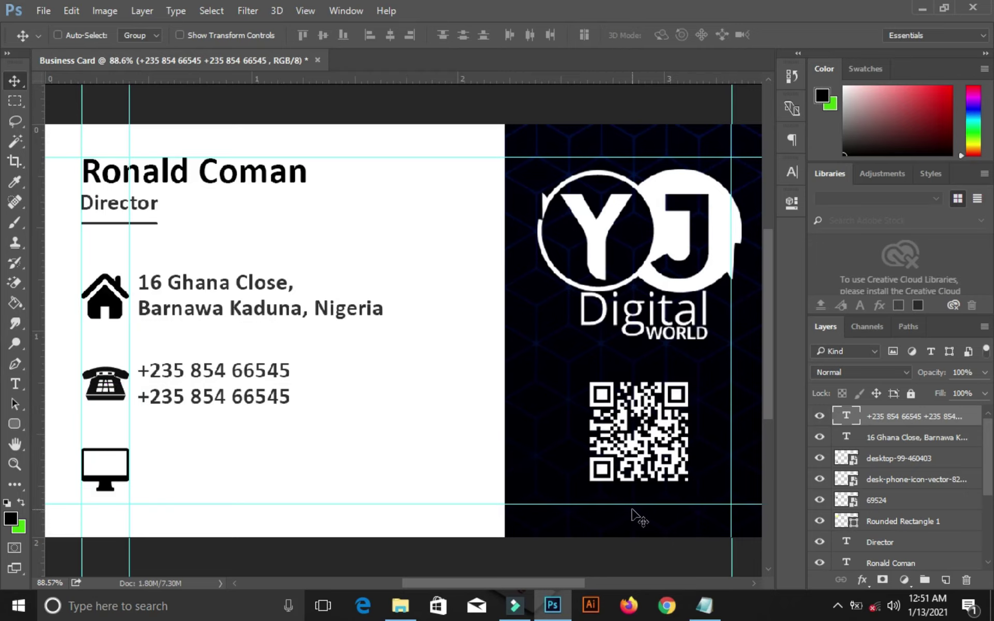
Switch to the card1 file in Notepad and copy the e-mail and website lines
left_click(704, 605)
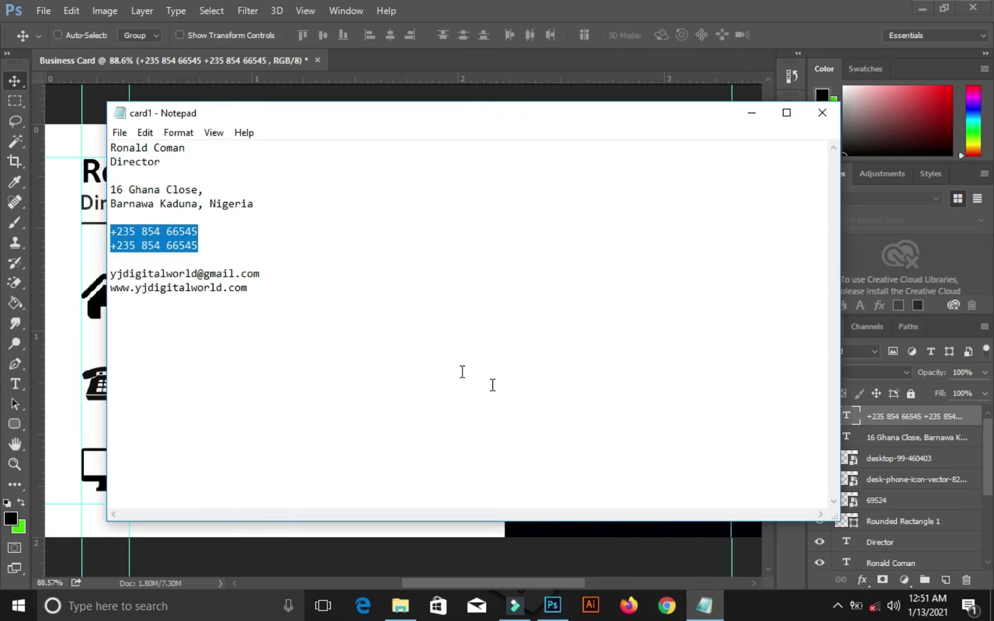
left_click_drag(257, 297, 109, 275)
right_click(143, 283)
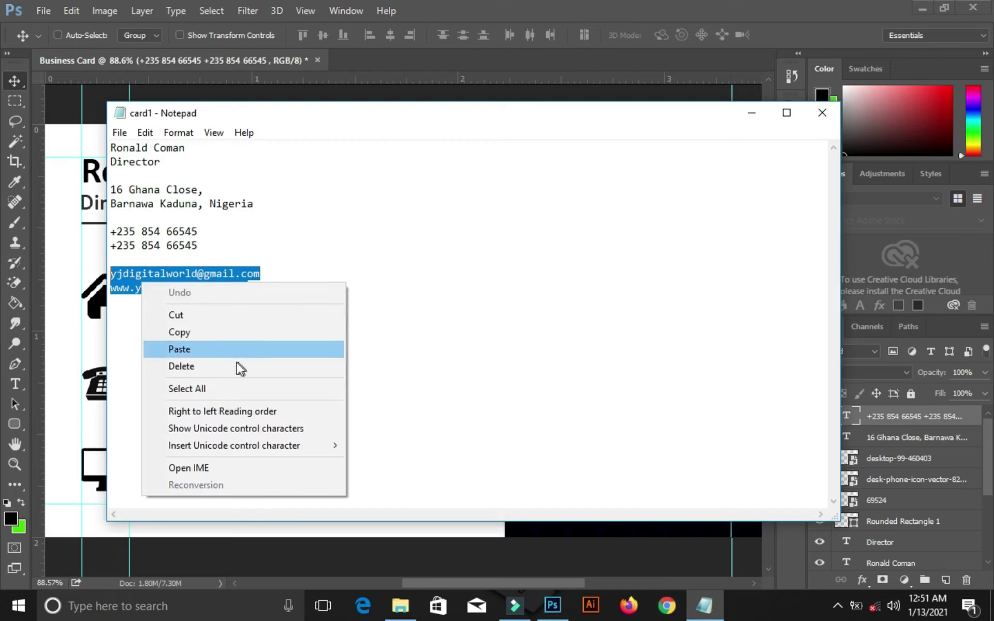
left_click(226, 334)
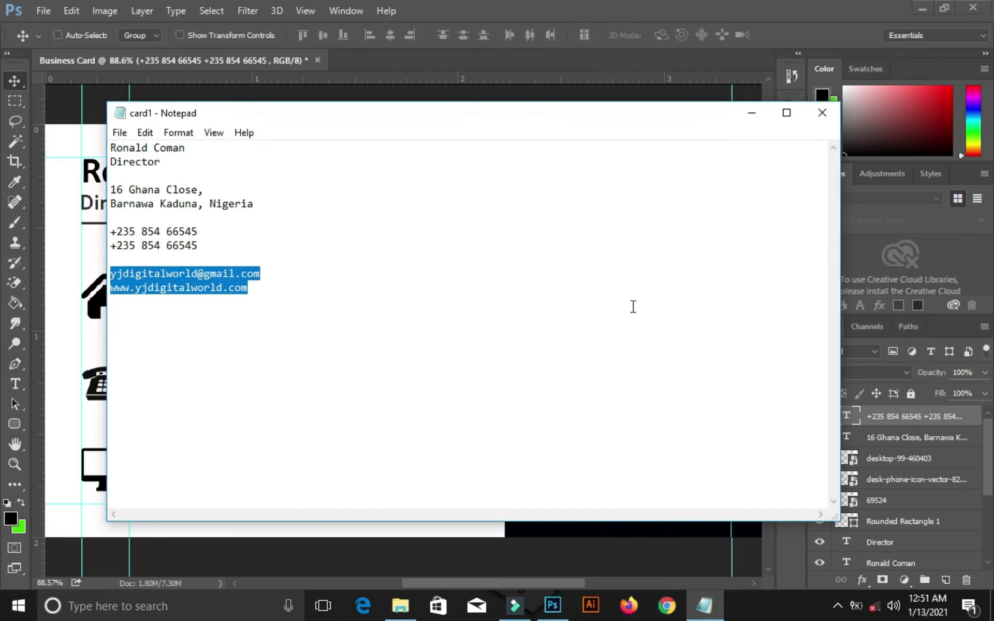
Return to Photoshop, paste the e-mail and website as a new text layer, and move it beside the monitor icon, aligned under the phone numbers
left_click(752, 113)
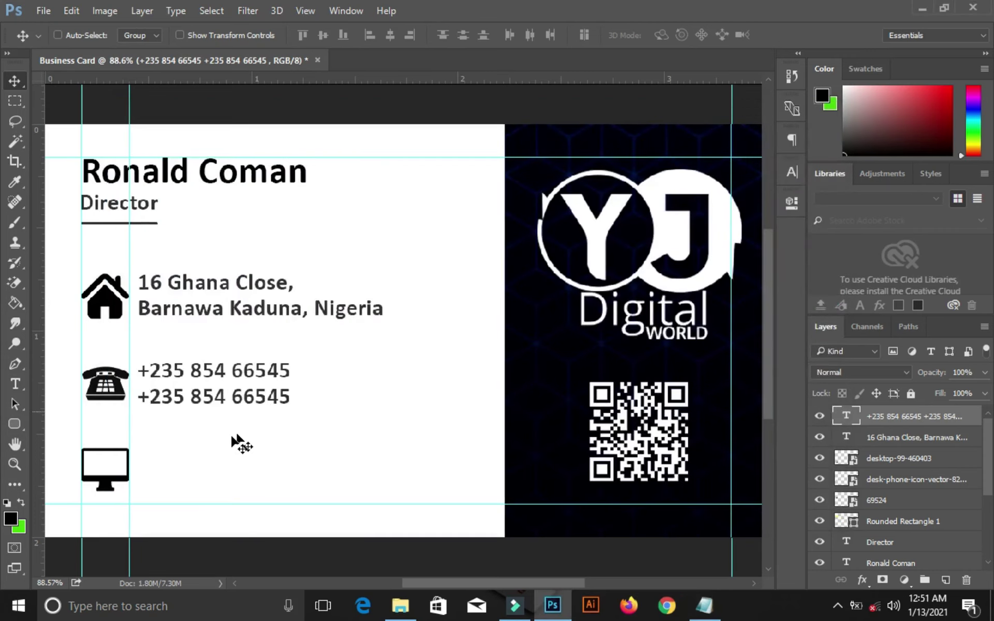
left_click(15, 384)
left_click(163, 465)
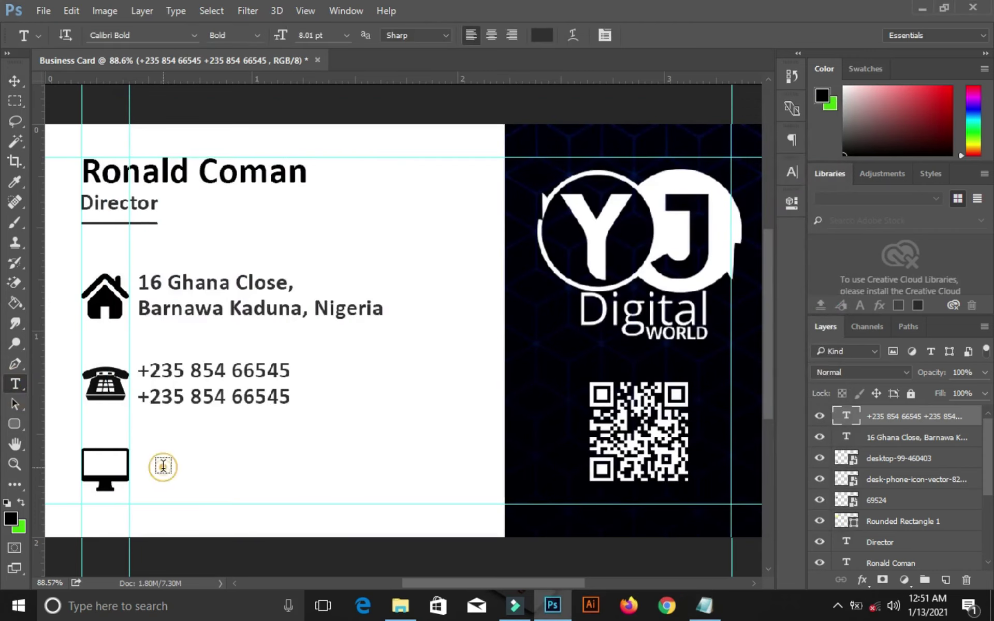
right_click(183, 469)
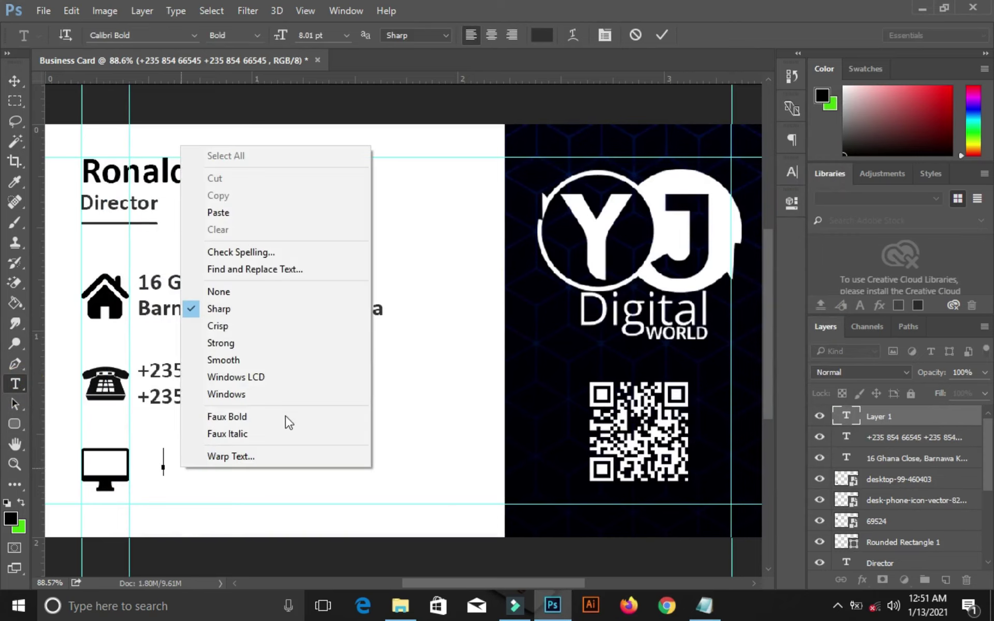
left_click(313, 212)
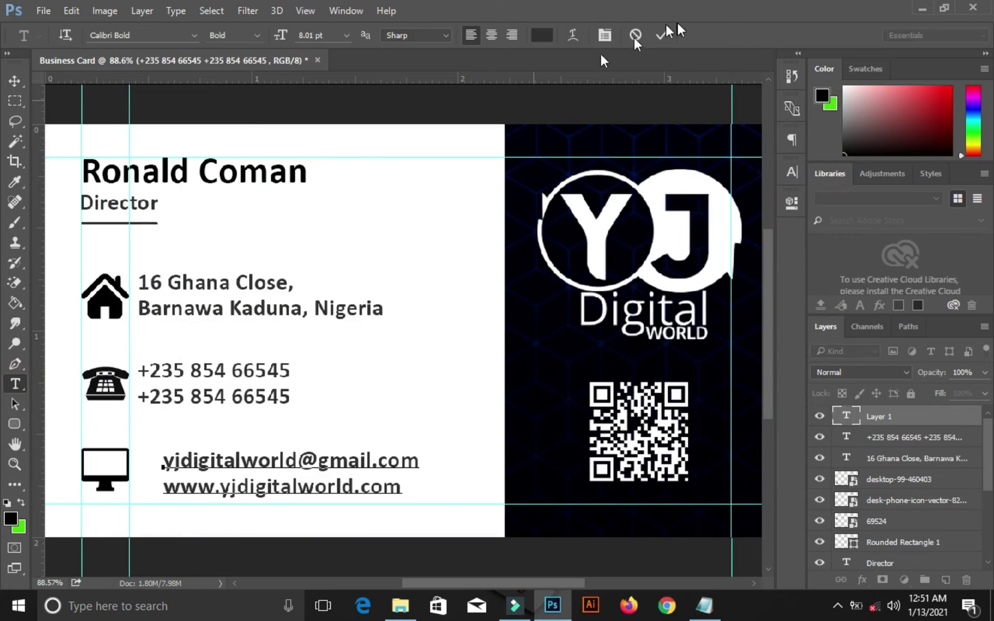
left_click(657, 39)
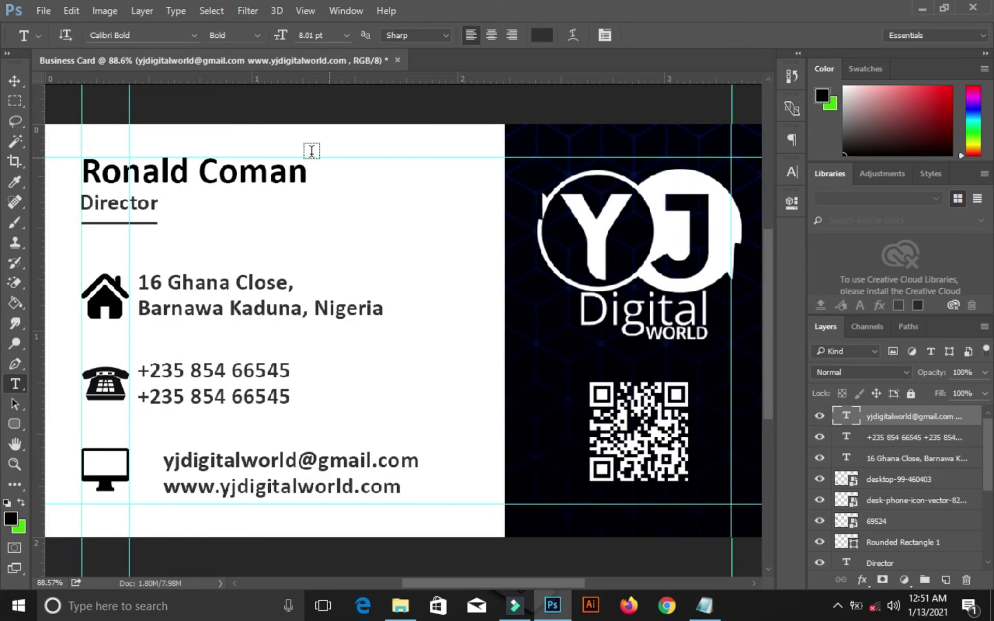
left_click(23, 86)
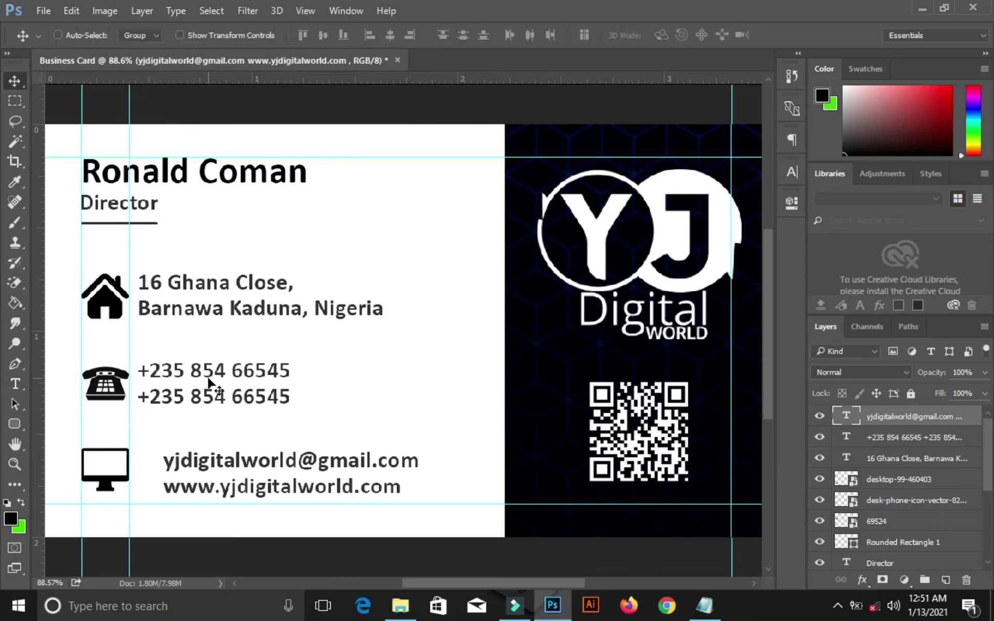
left_click_drag(232, 474, 205, 469)
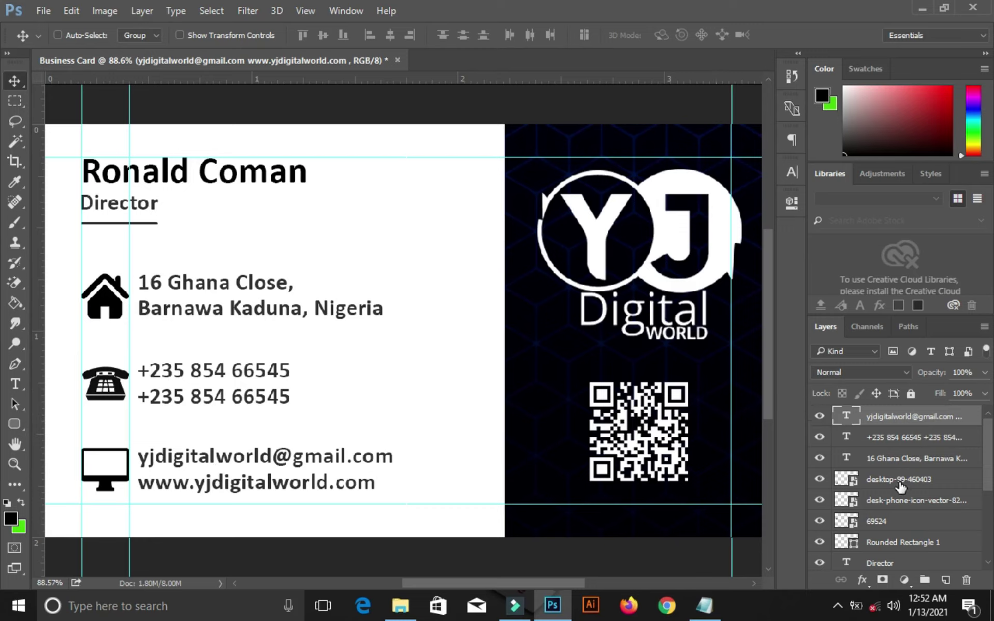
left_click(818, 479)
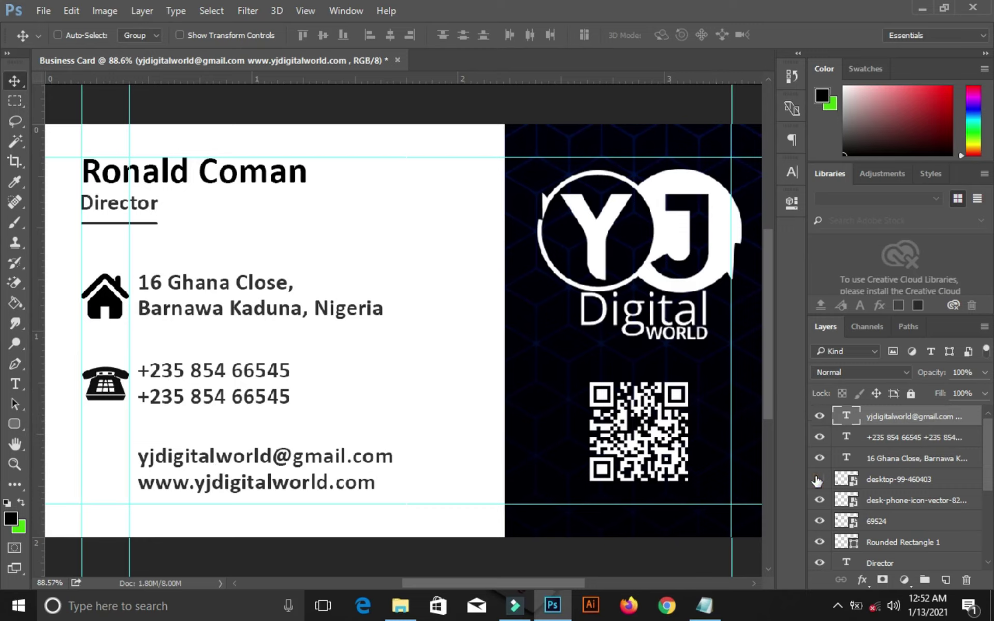
left_click(818, 480)
left_click(883, 485)
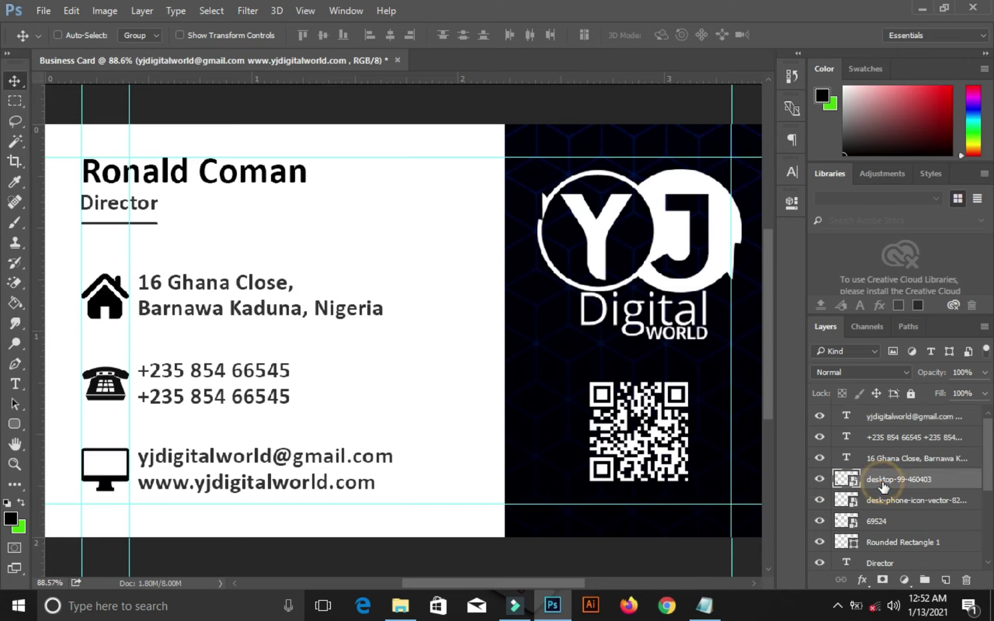
left_click(902, 527, "ctrl")
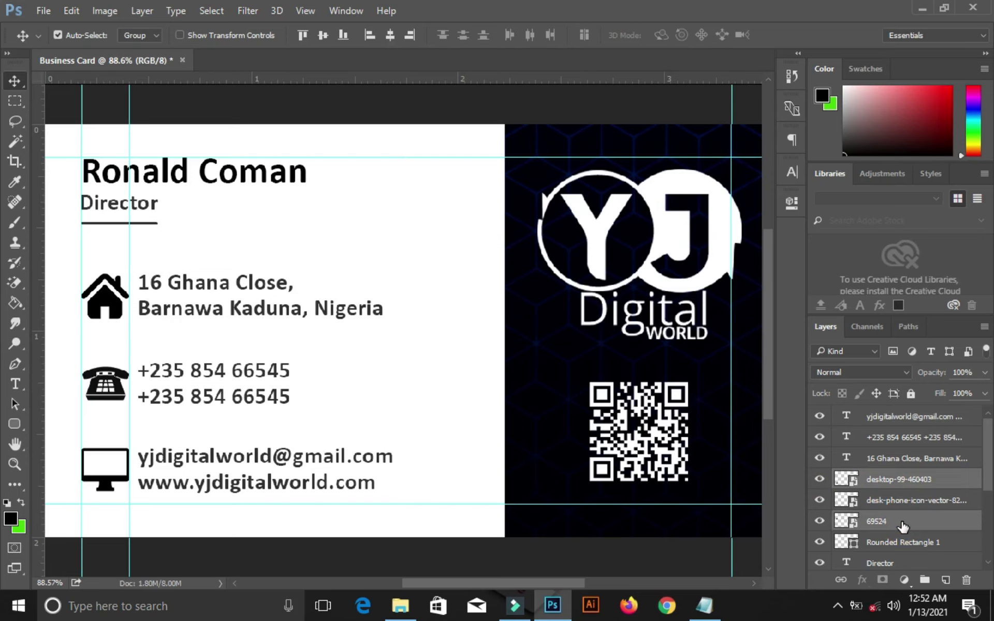
left_click(898, 500, "ctrl")
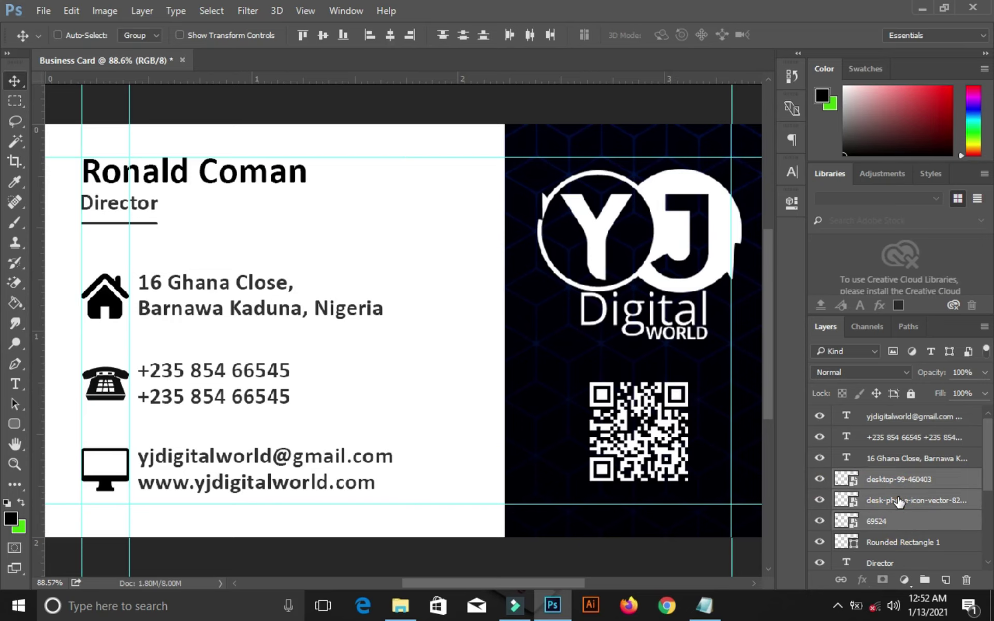
right_click(897, 496)
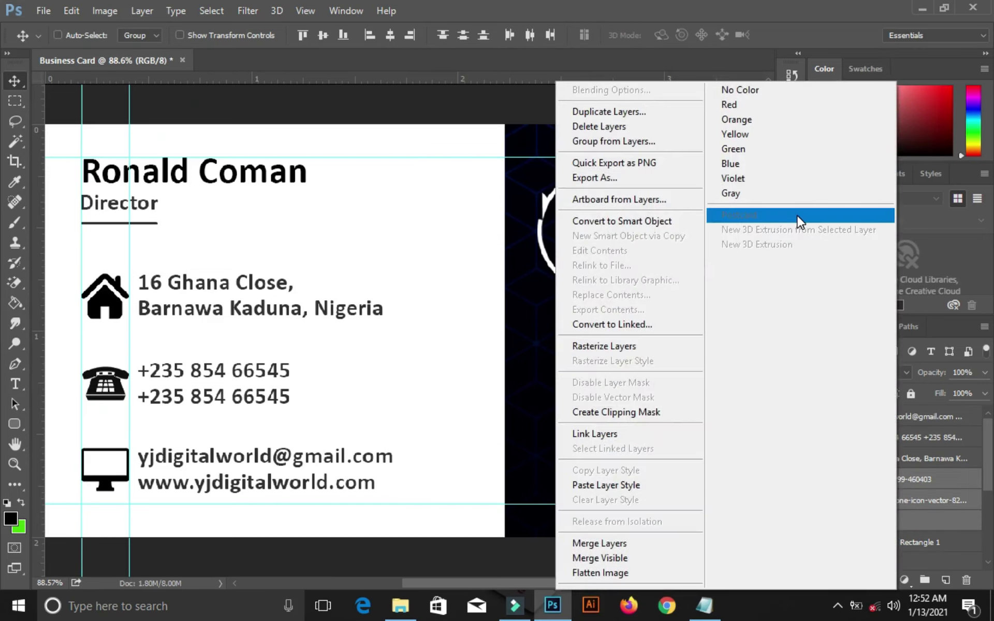
left_click(950, 473)
Add a Color Overlay to the monitor icon layer, using dark navy #000314 sampled from the card's patterned dark area
left_click(951, 477)
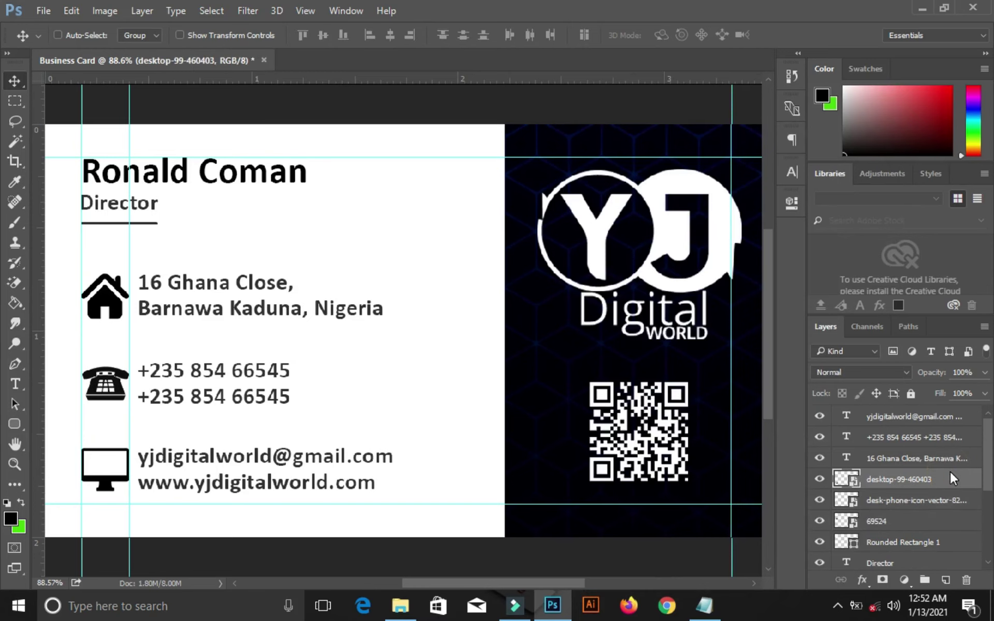
right_click(949, 471)
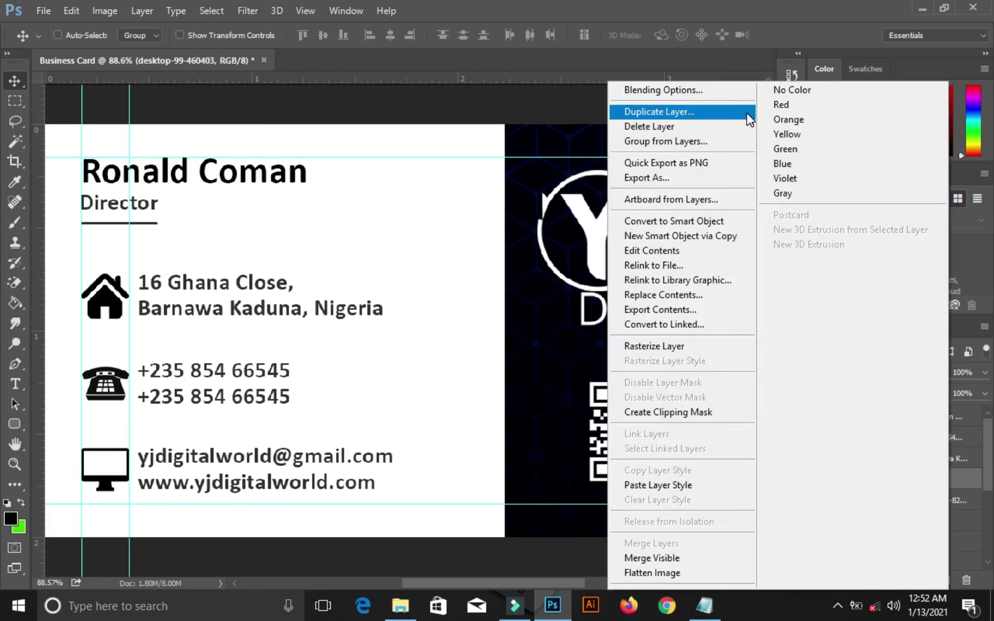
left_click(738, 97)
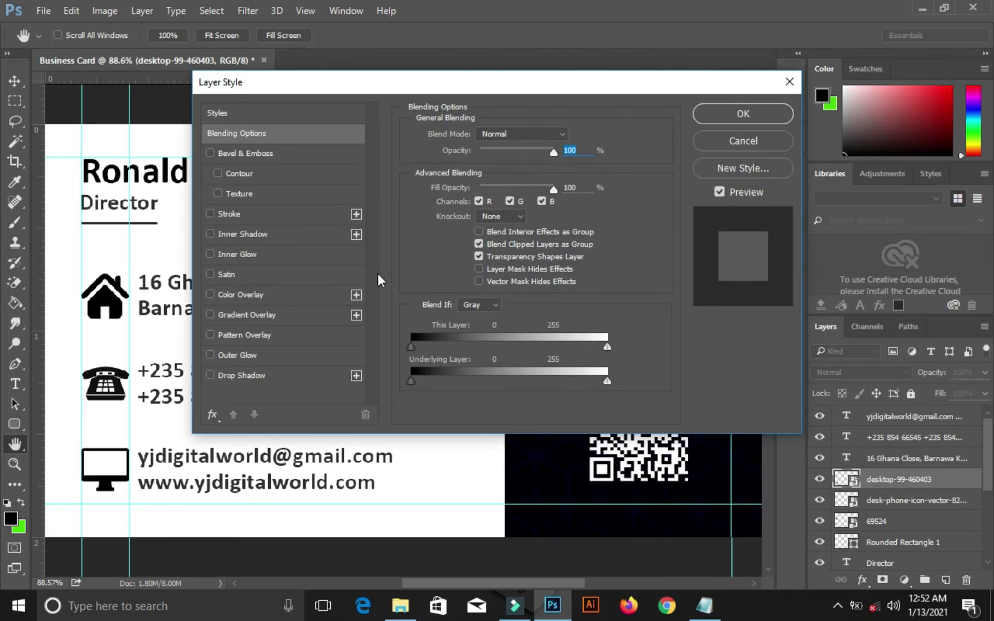
left_click(243, 290)
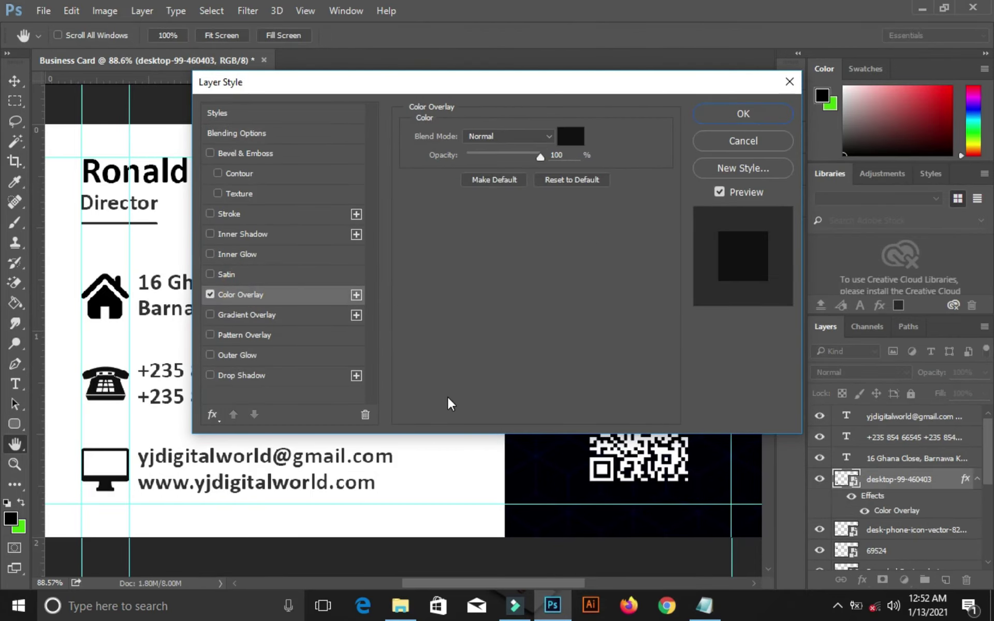
left_click(578, 134)
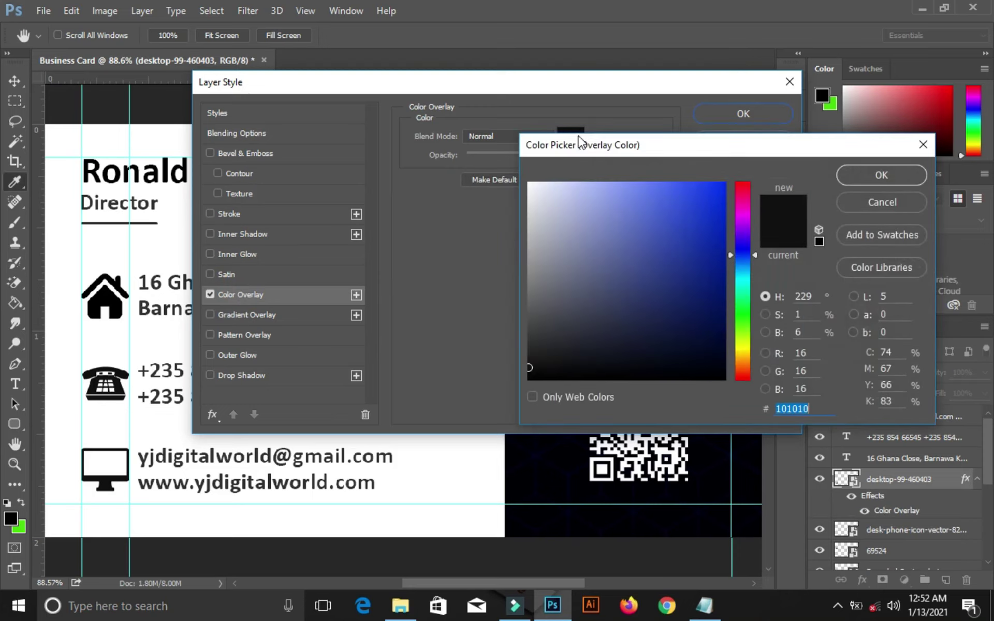
left_click(573, 445)
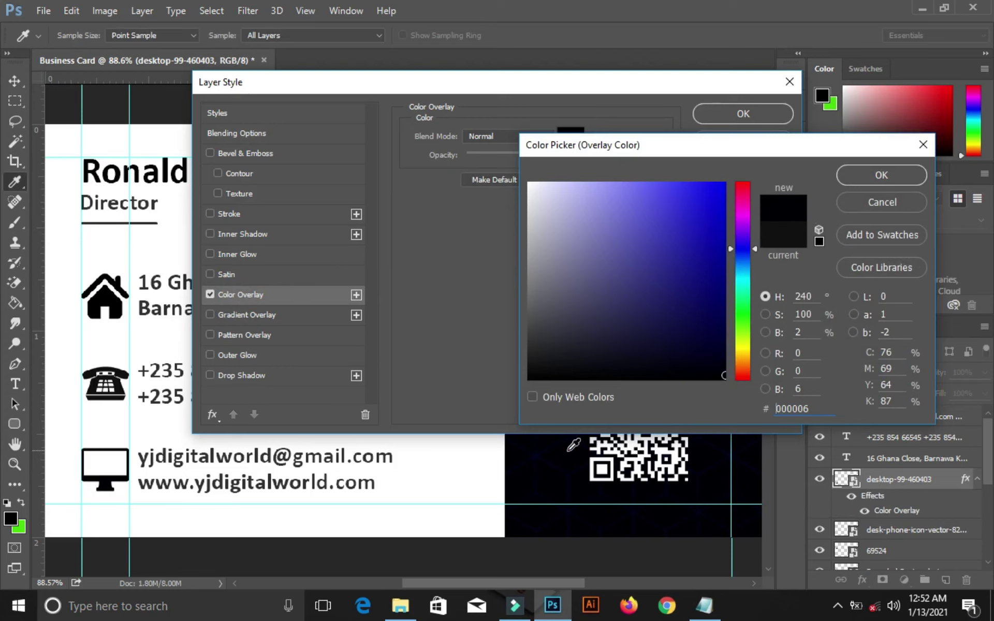
key("ctrl+plus")
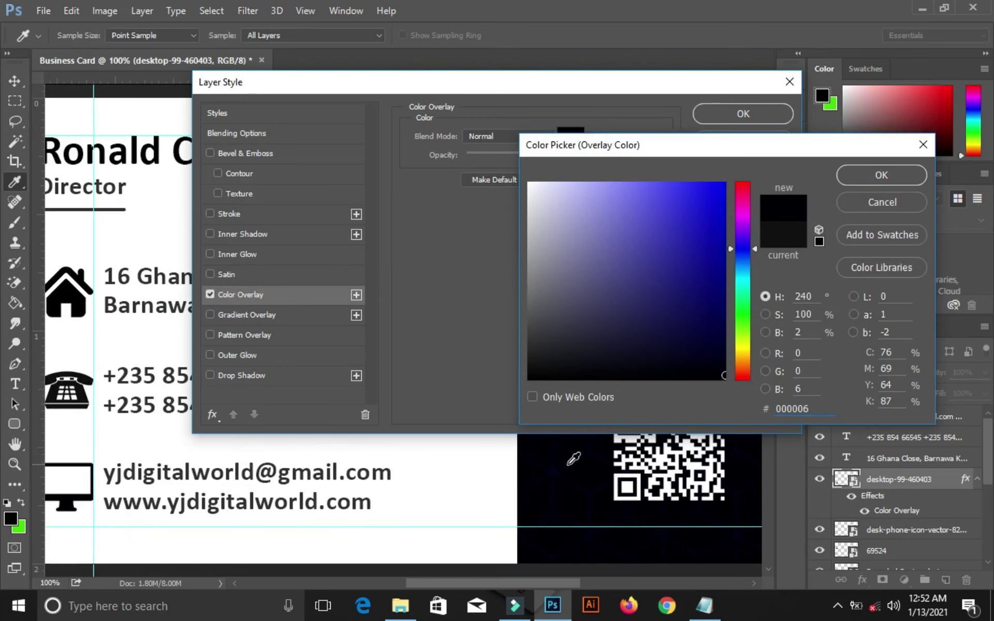
left_click(554, 470)
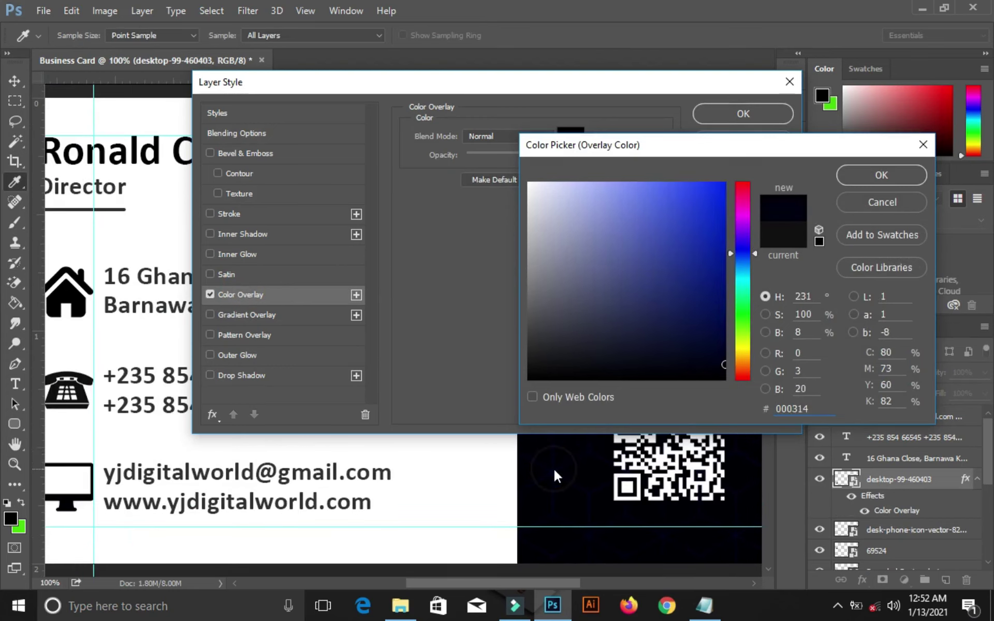
left_click(890, 175)
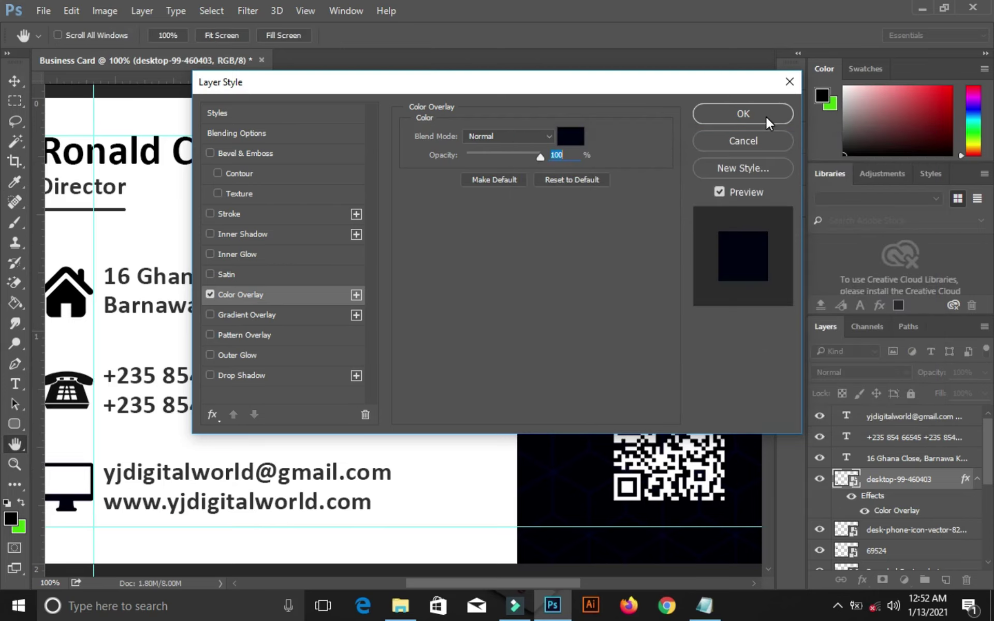
left_click(765, 116)
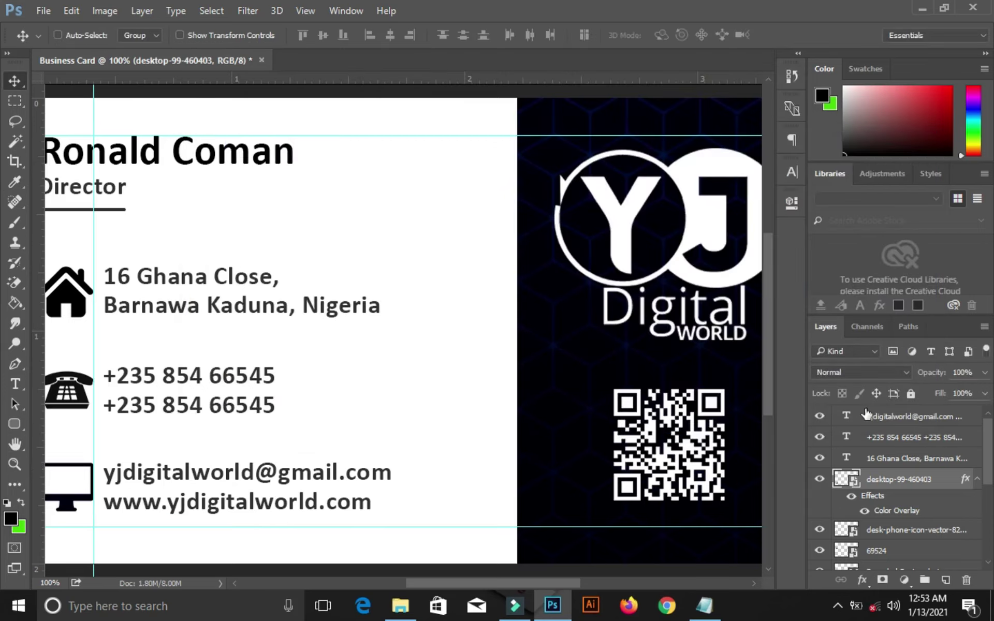
Copy the monitor icon's layer style and paste it onto the desk phone icon layer
right_click(927, 480)
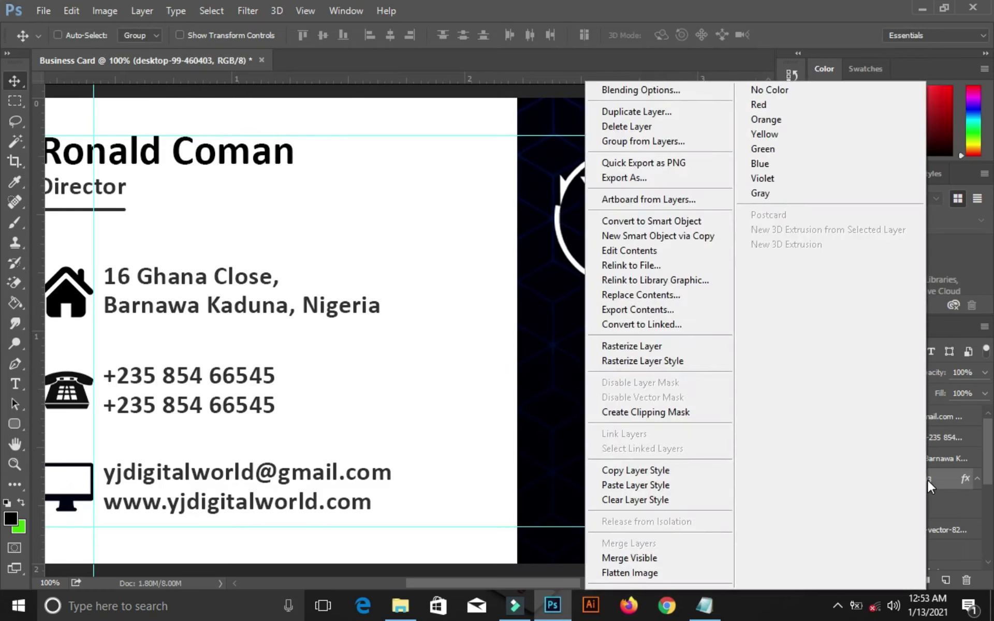
left_click(703, 472)
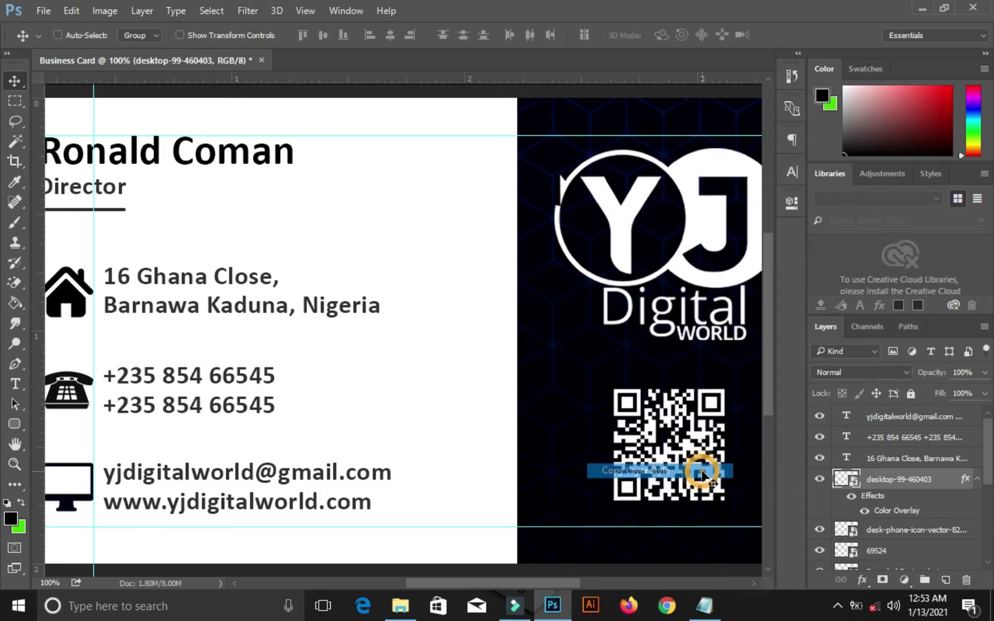
left_click(896, 533)
right_click(894, 529)
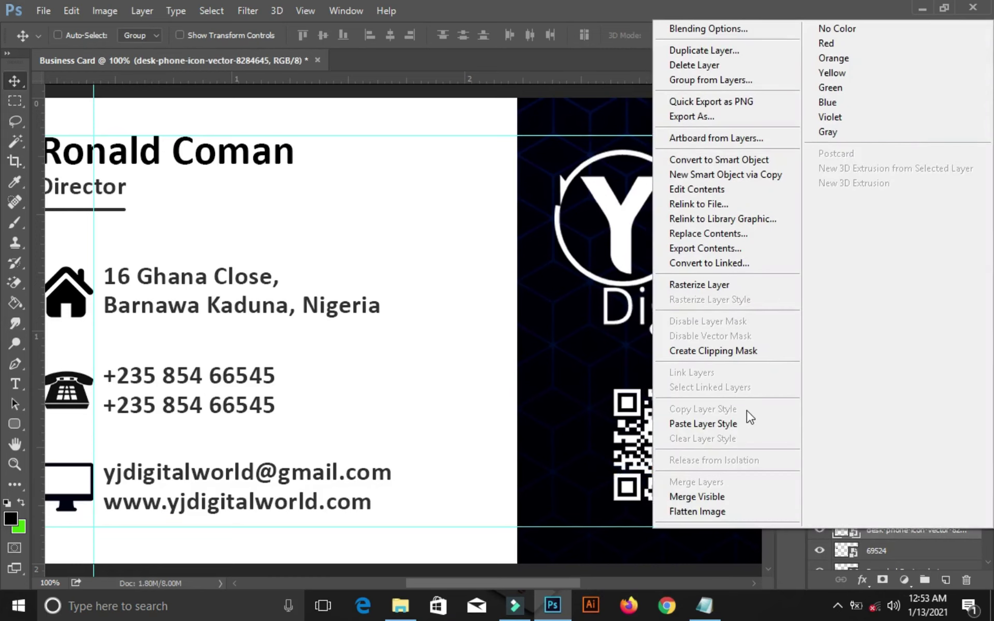
left_click(741, 423)
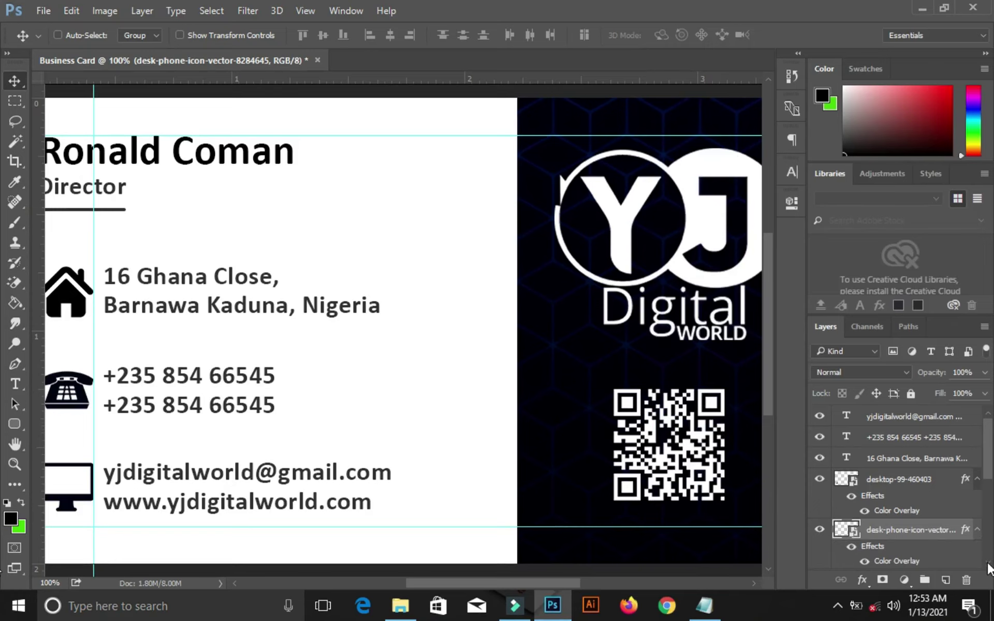
Paste the copied layer style onto the house icon layer, 69524
scroll(986, 565, "down", 1)
left_click(912, 562)
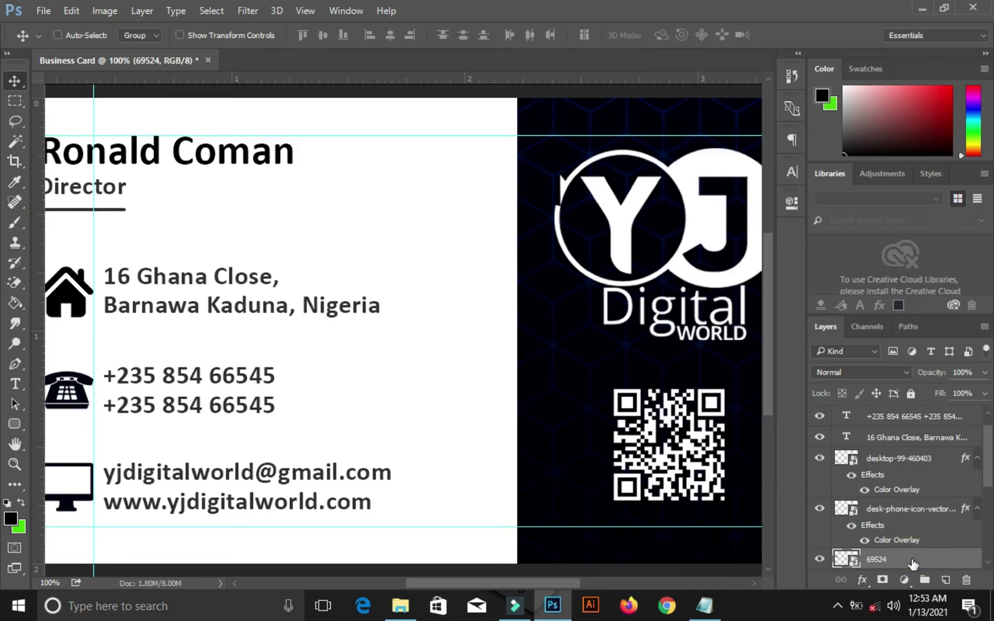
right_click(912, 561)
left_click(733, 453)
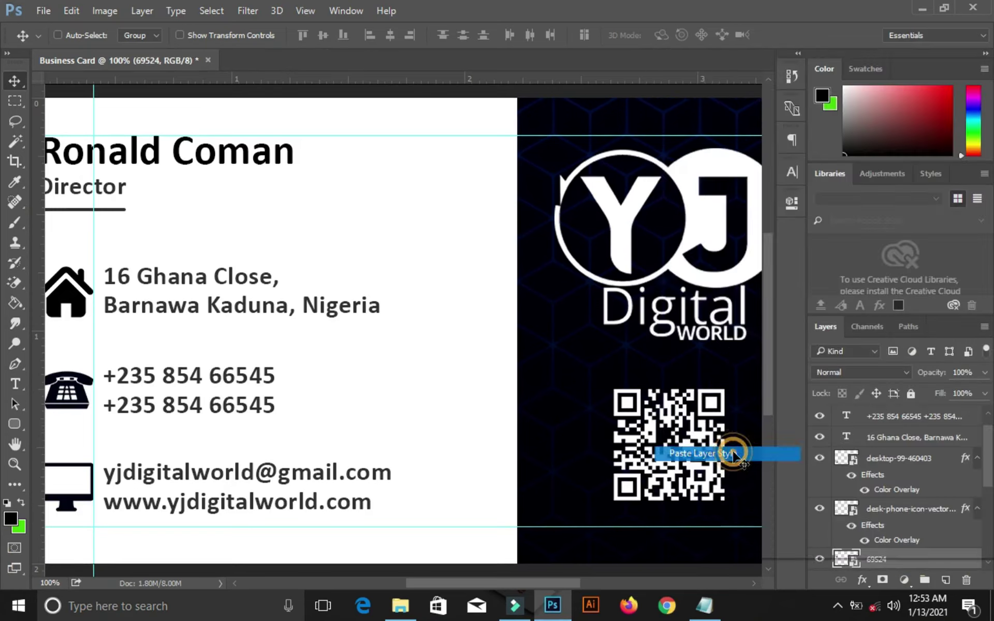
key("ctrl")
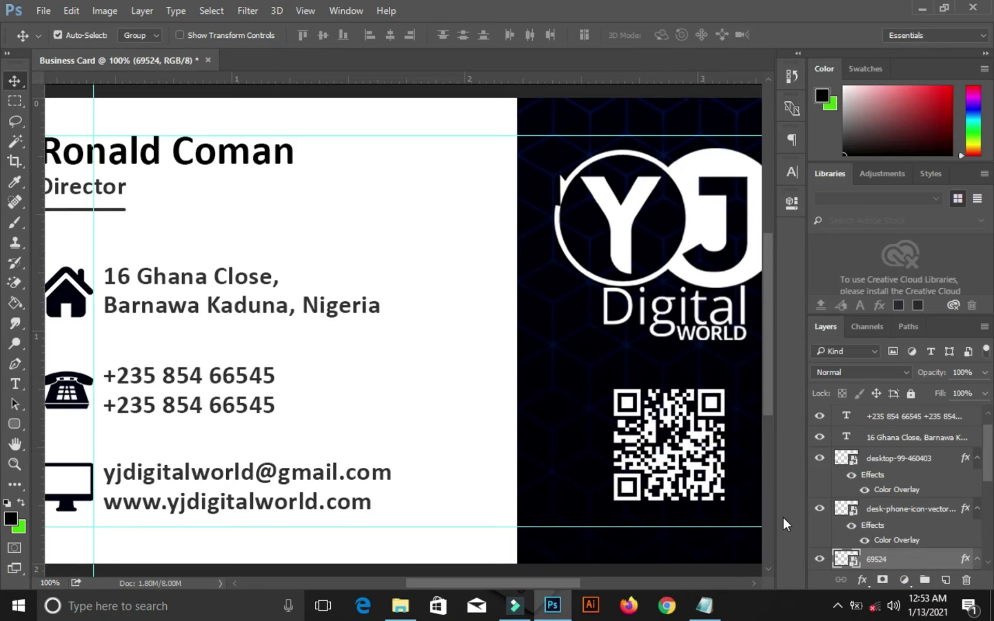
Group all layers from the e-mail and website text down to Untitled-1 copy 3
left_click_drag(533, 585, 505, 584)
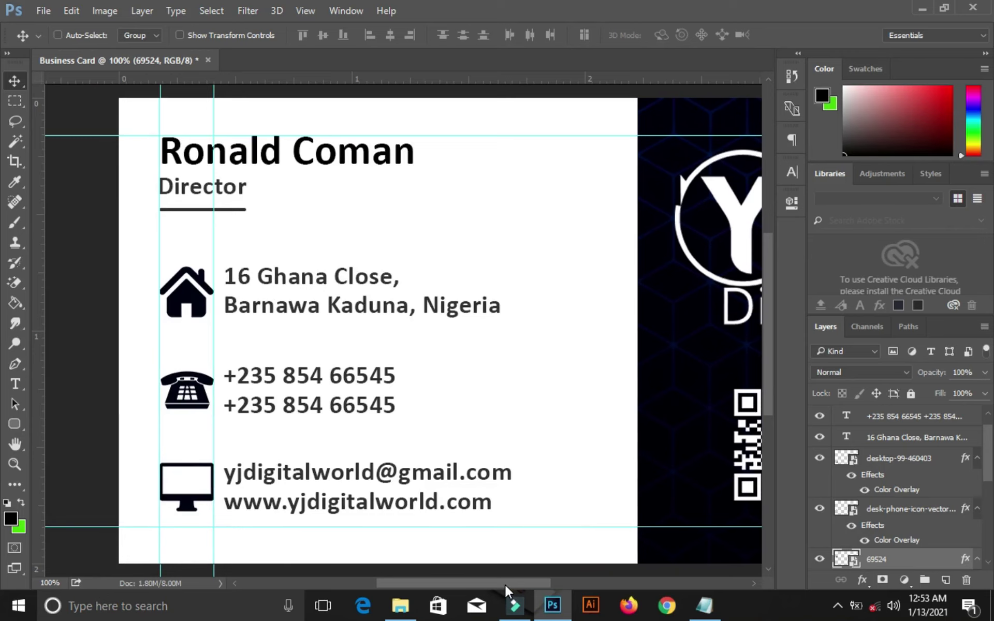
key("ctrl+minus")
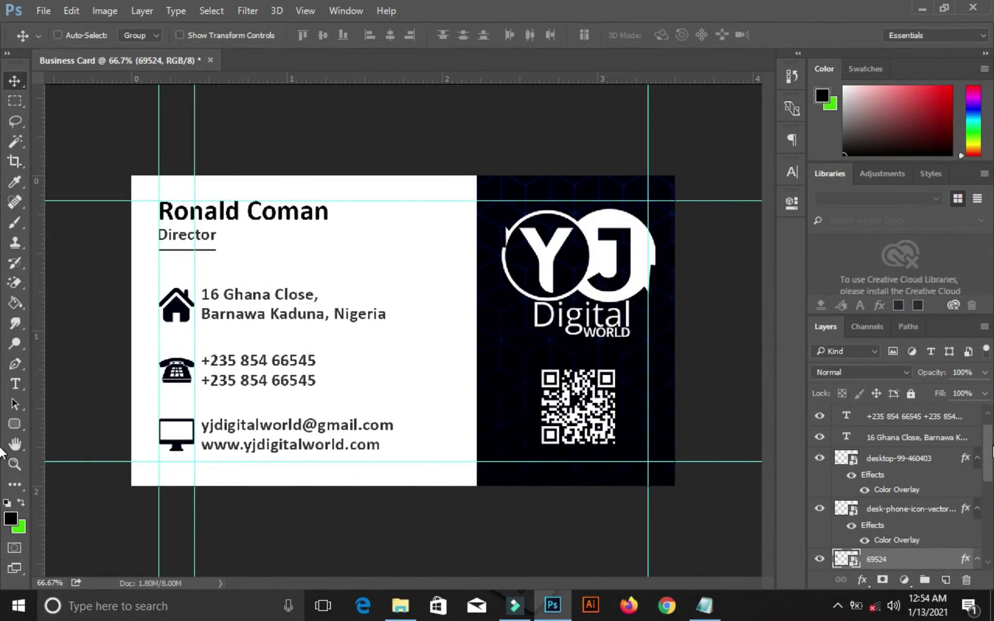
left_click_drag(989, 445, 990, 435)
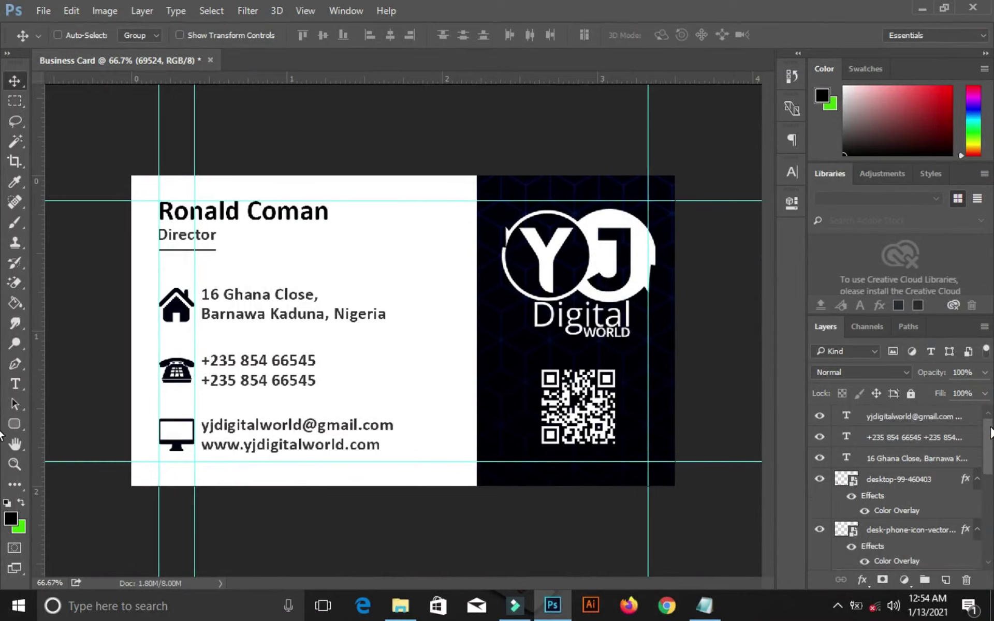
left_click(959, 416)
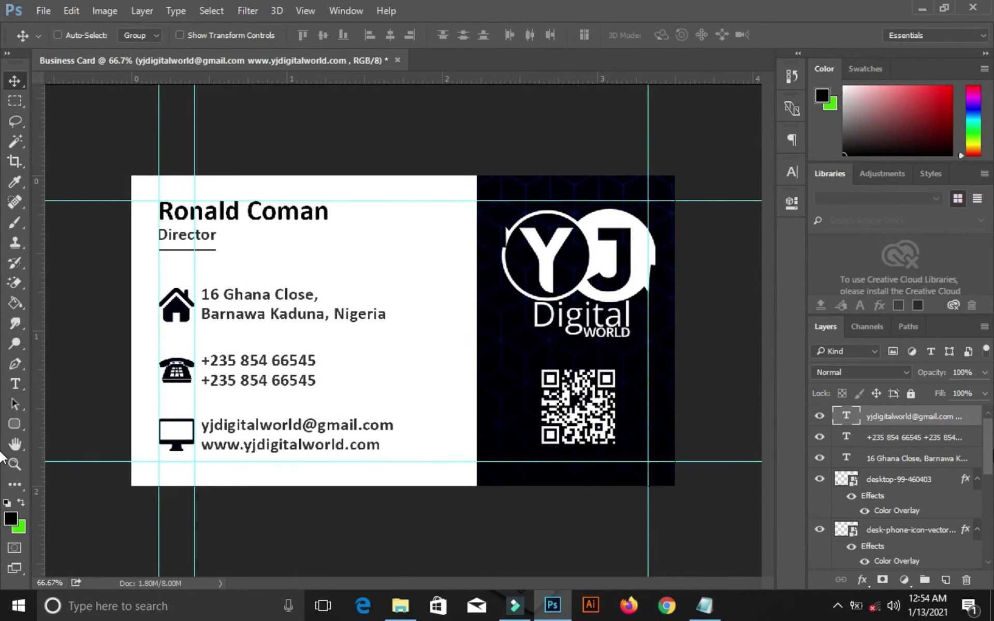
left_click_drag(989, 454, 988, 536)
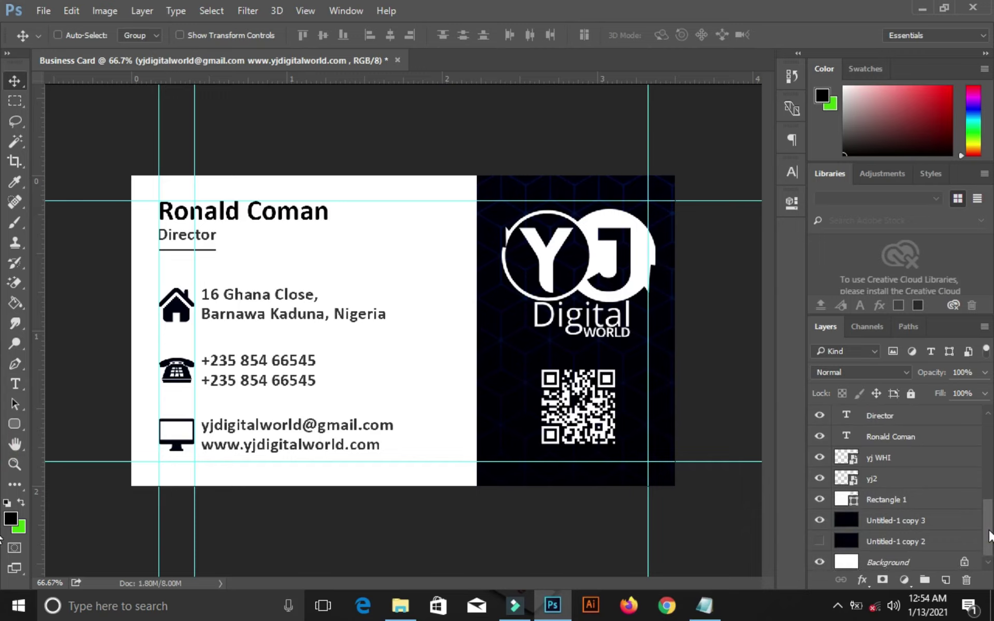
left_click(946, 524, "shift")
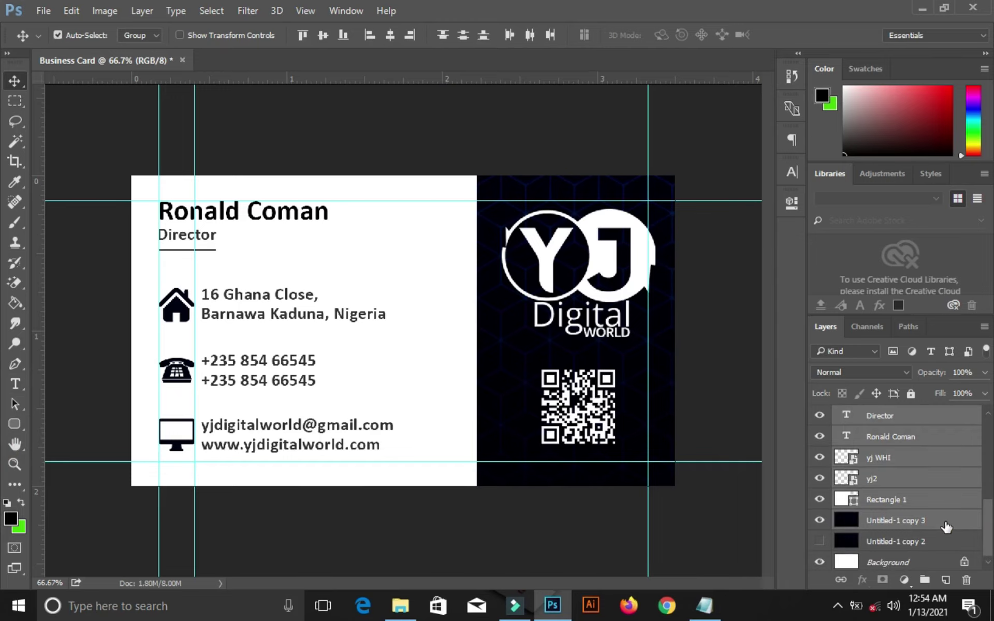
key("ctrl+g")
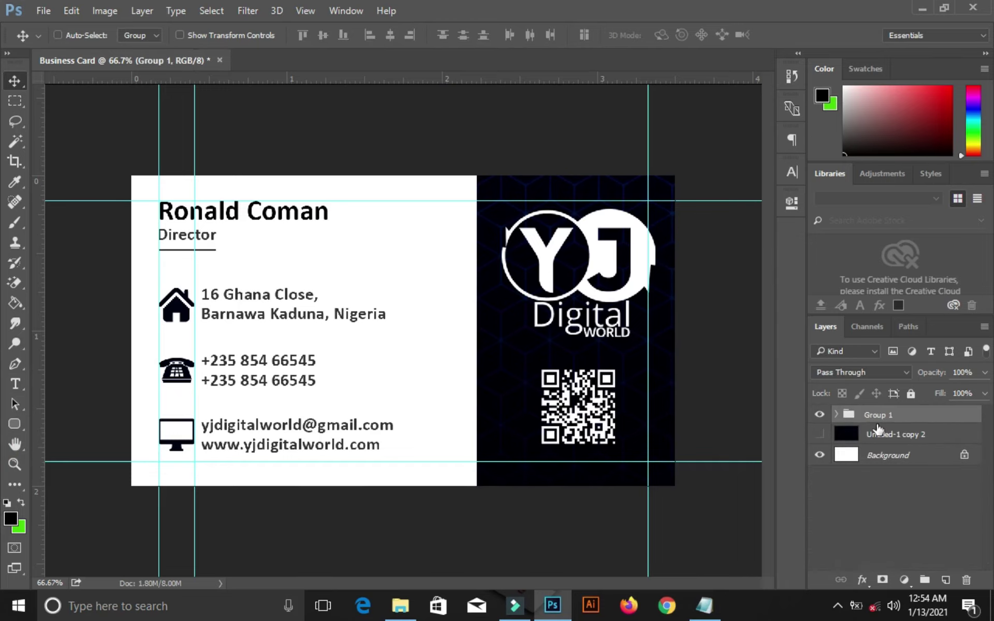
Check the new group's contents by toggling its visibility, and rename the group to front
left_click(819, 414)
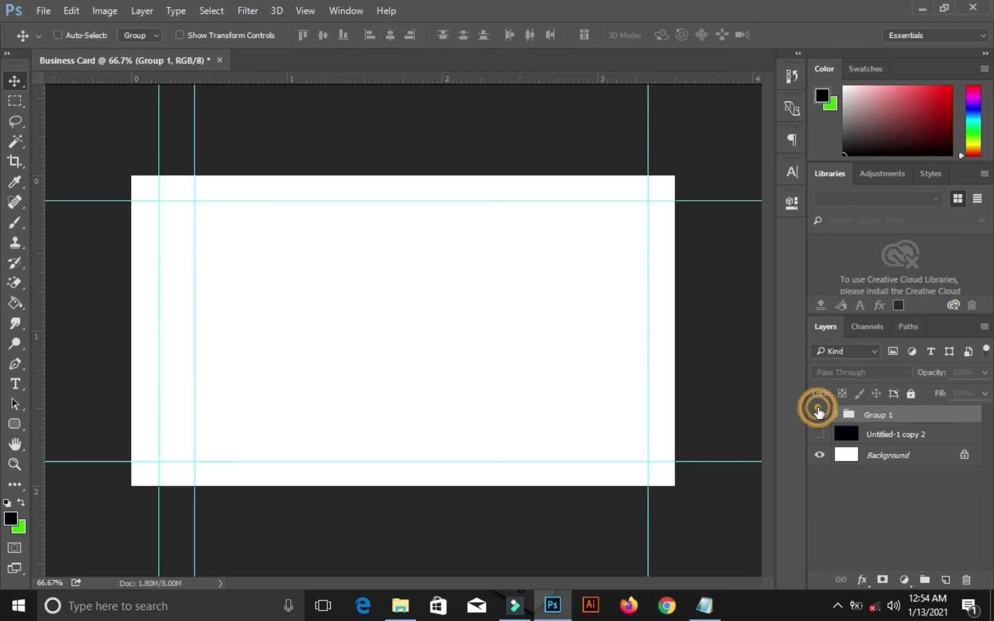
left_click(819, 413)
double_click(877, 417)
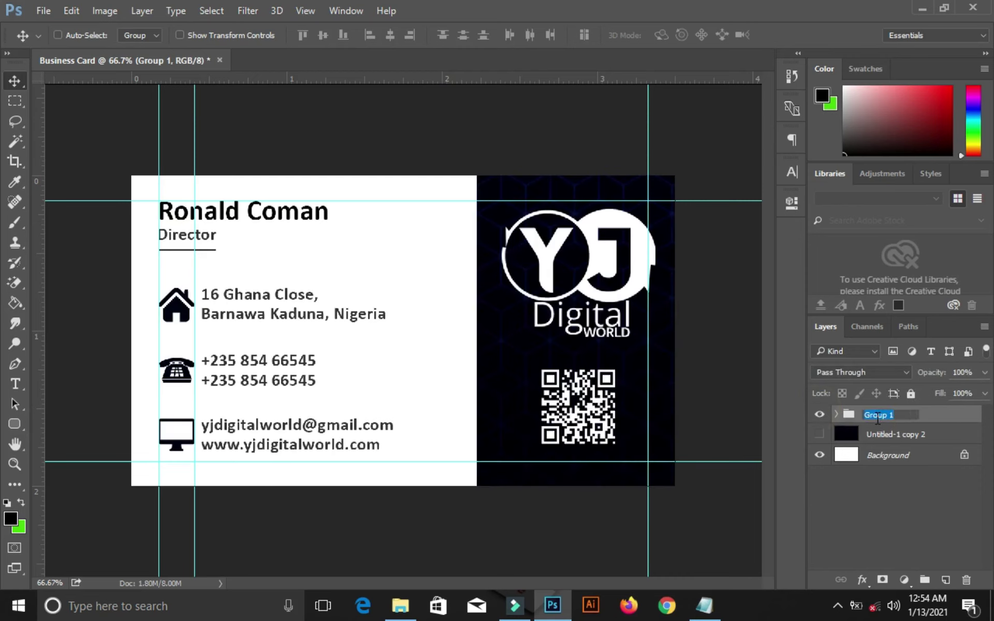
type("front")
key("Return")
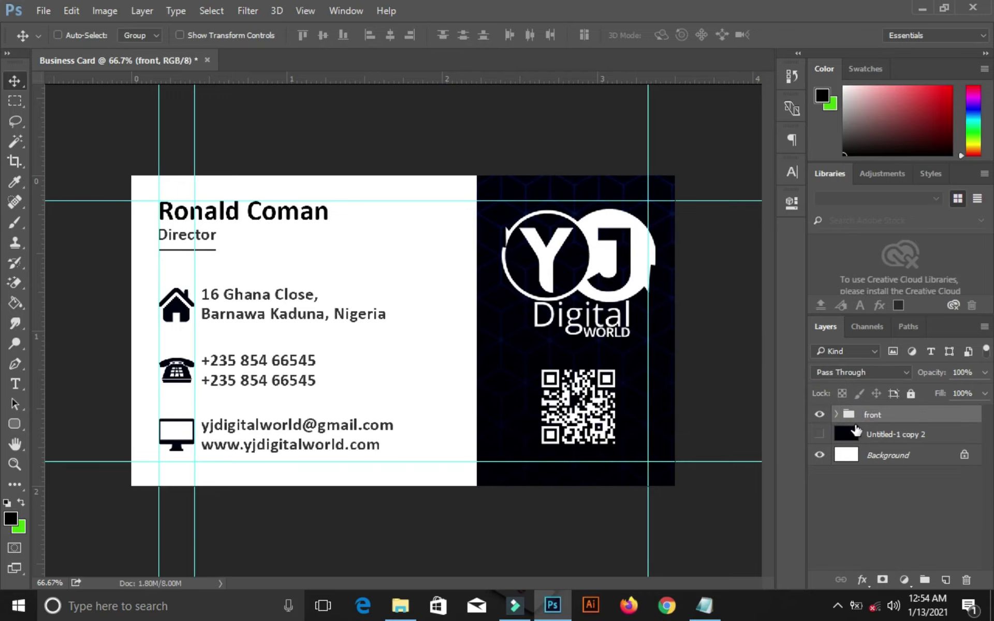
Hide the front group and show the dark patterned Untitled-1 copy 2 layer for the card's back
left_click(819, 415)
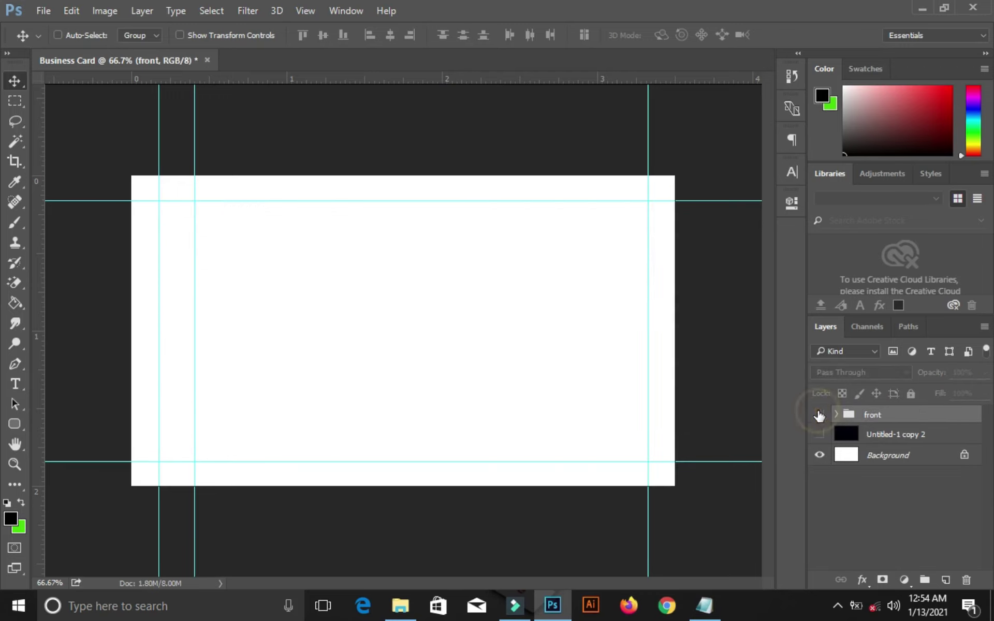
left_click(818, 435)
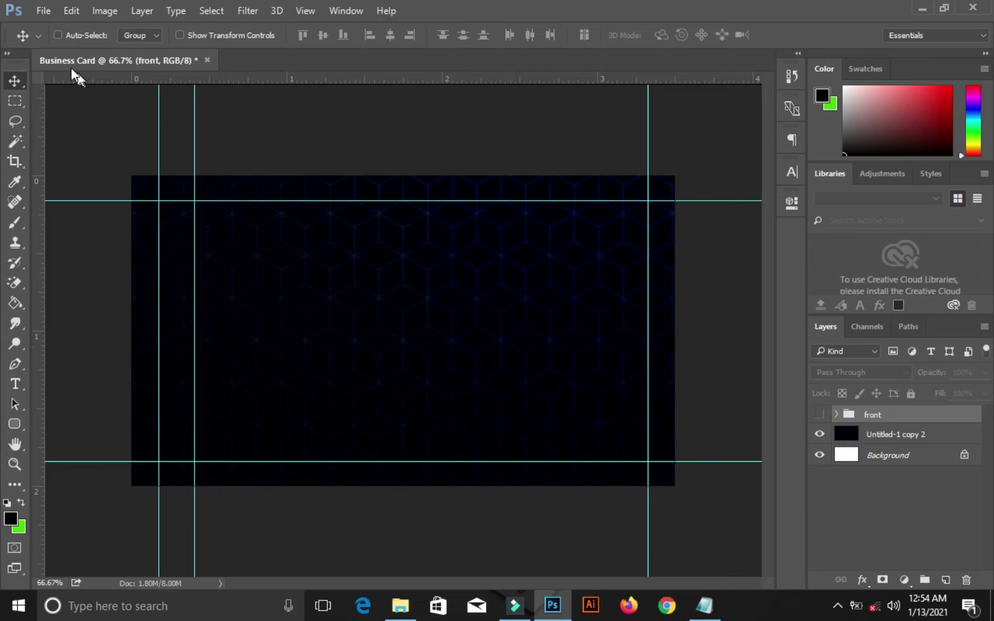
Place the yj2 logo from the desktop's New folder (2) as an embedded file and enlarge it to about 138%
left_click(41, 13)
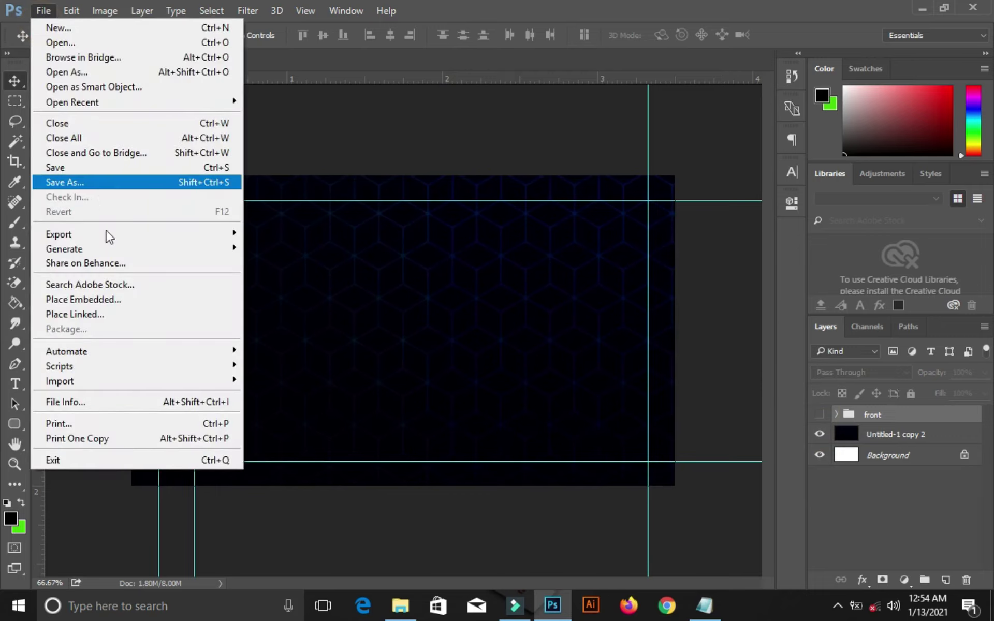
left_click(134, 301)
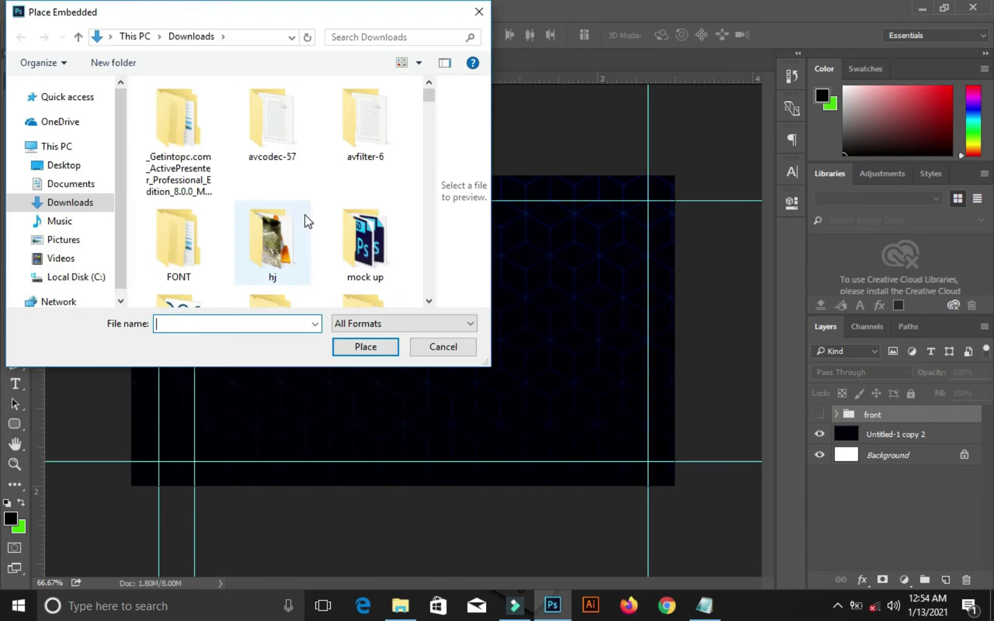
left_click(80, 166)
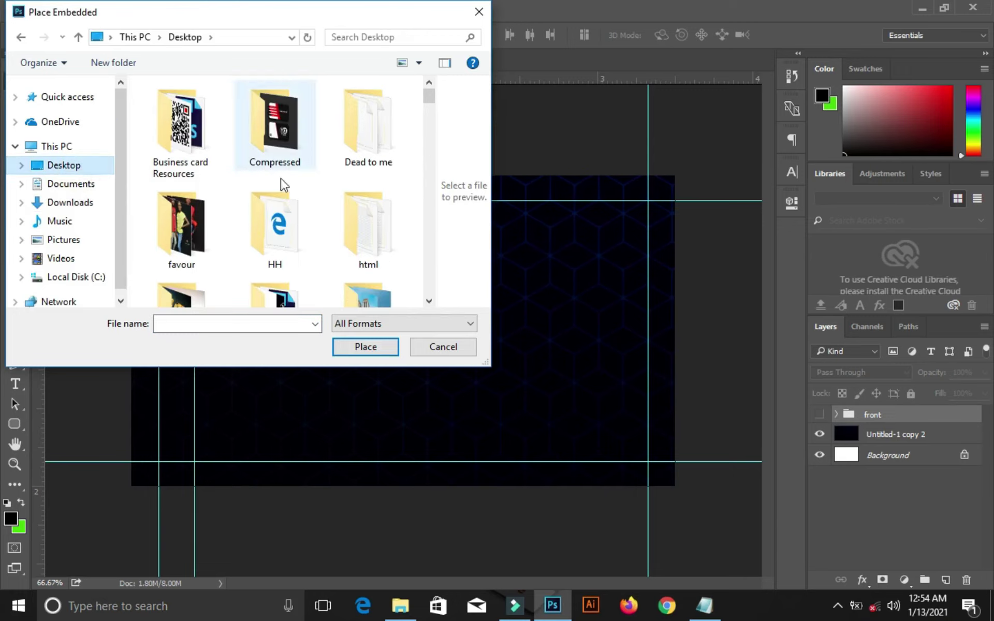
double_click(279, 299)
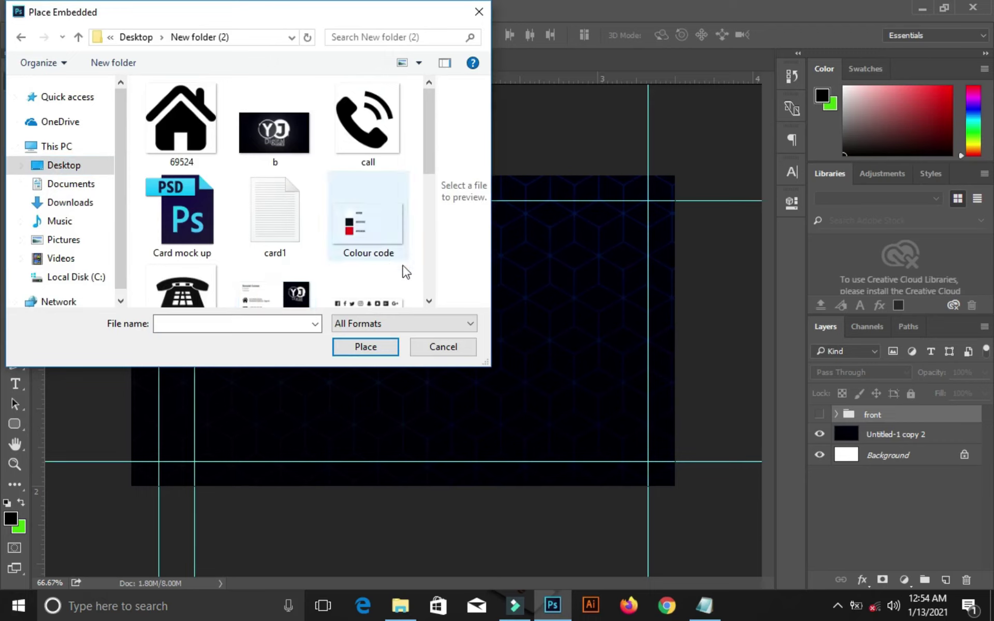
left_click(428, 293)
mouse_move(427, 294)
left_mouse_down()
mouse_move(381, 266)
mouse_move(427, 298)
left_mouse_up()
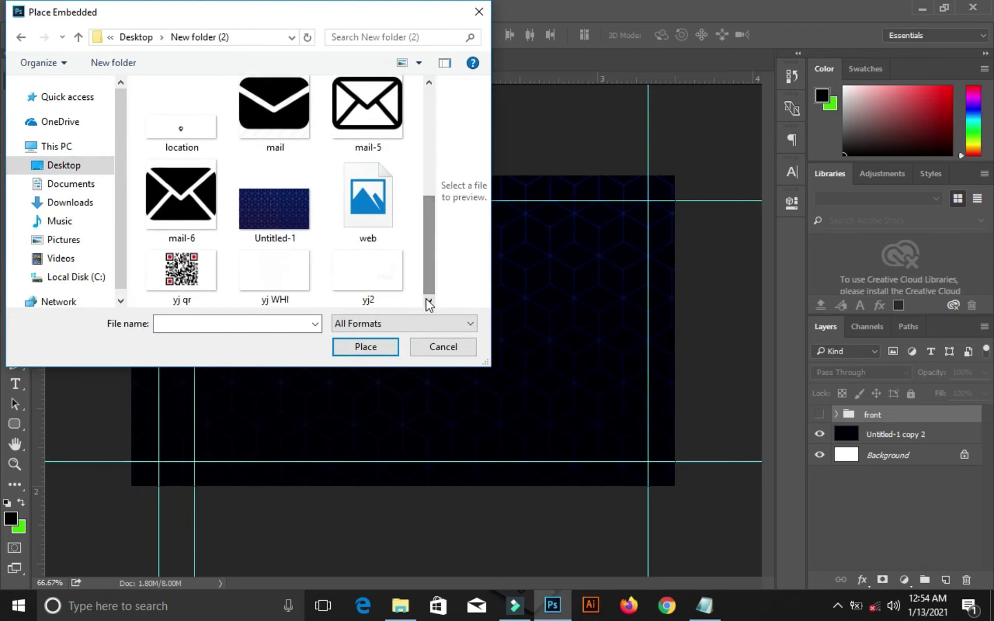
double_click(383, 278)
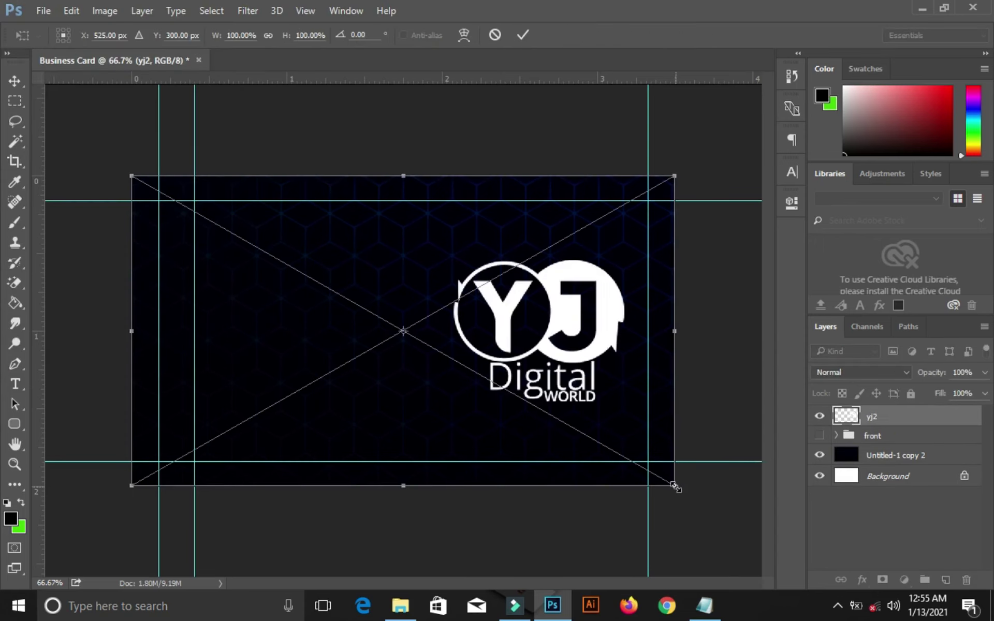
left_click_drag(675, 487, 775, 555)
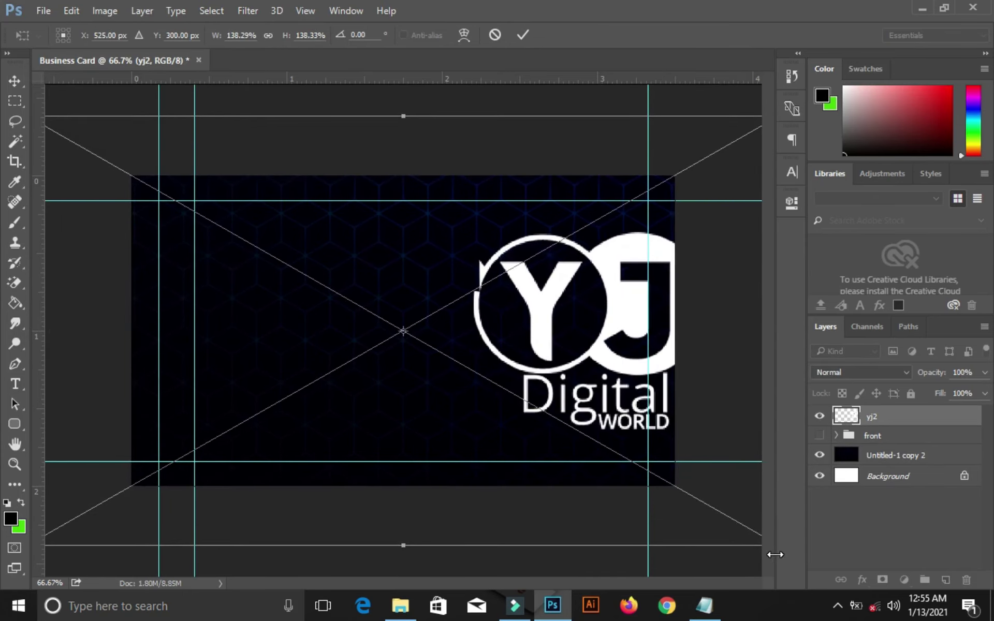
double_click(578, 354)
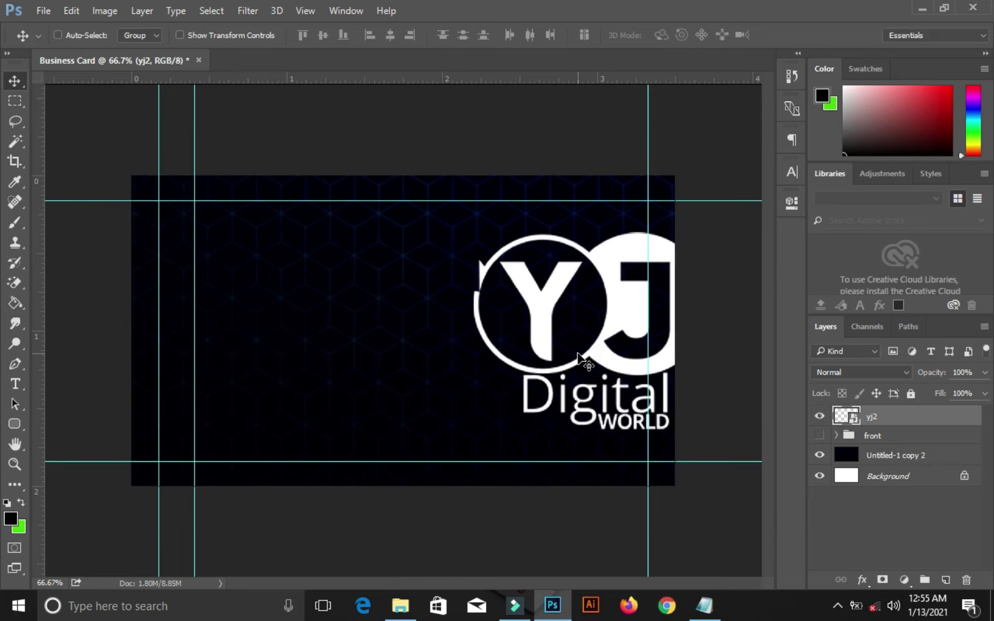
Centre the yj2 logo vertically and horizontally on the whole canvas, and clear the selection
key("ctrl")
key("ctrl")
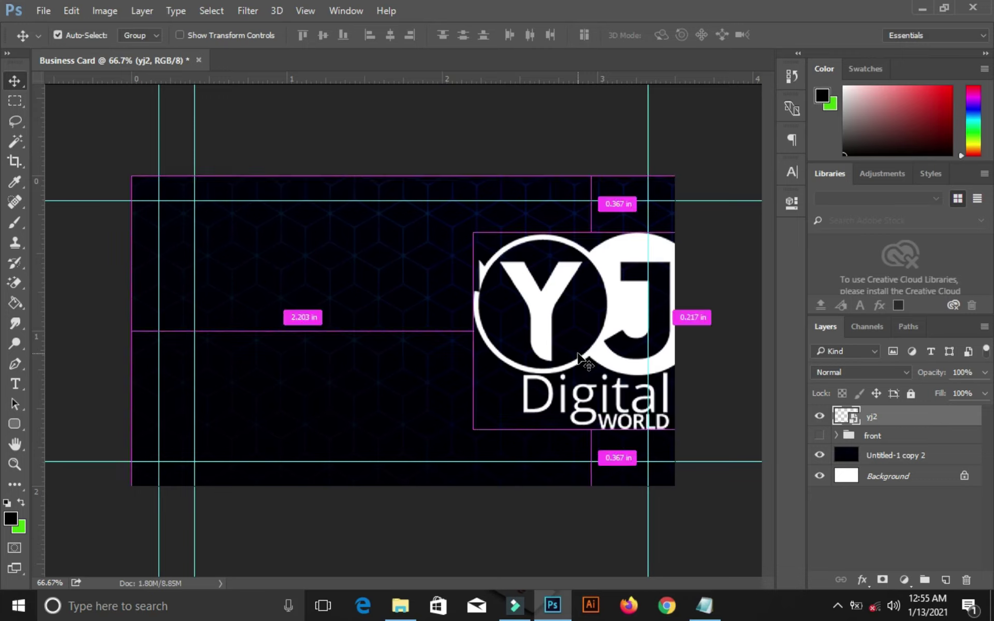
key("ctrl+a")
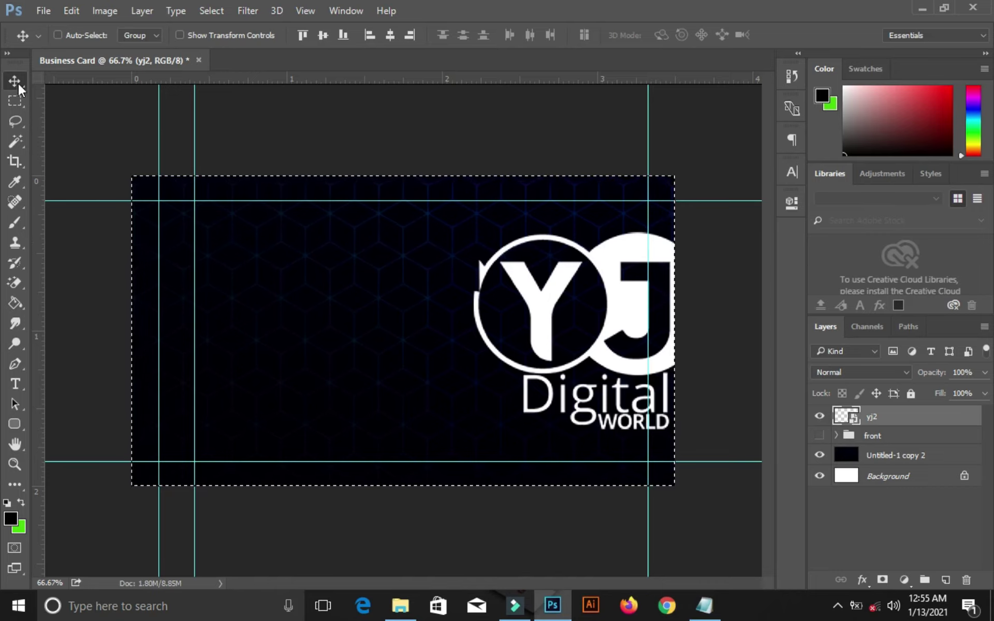
left_click(324, 35)
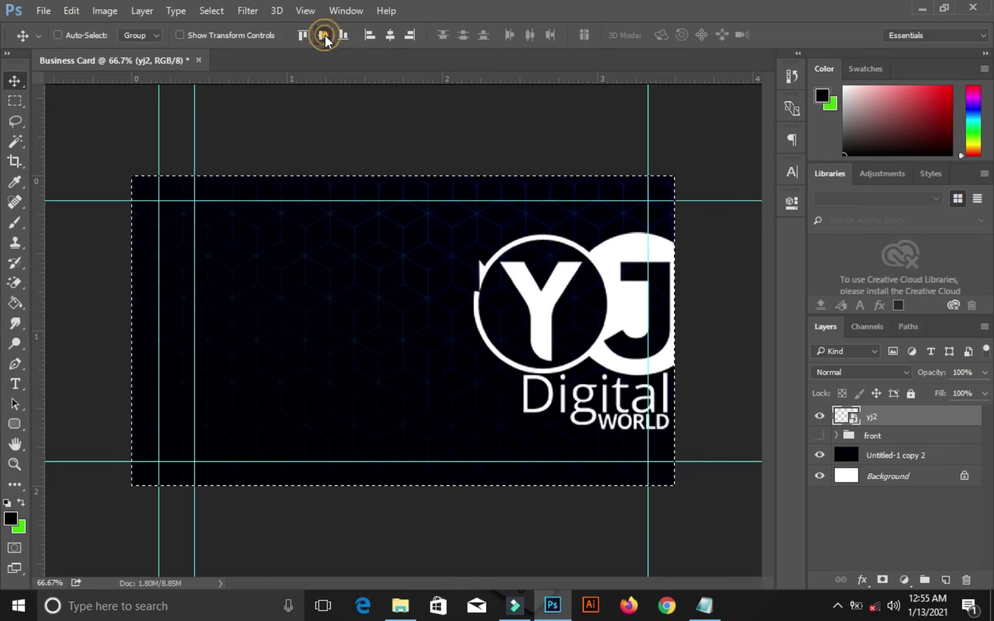
left_click(391, 39)
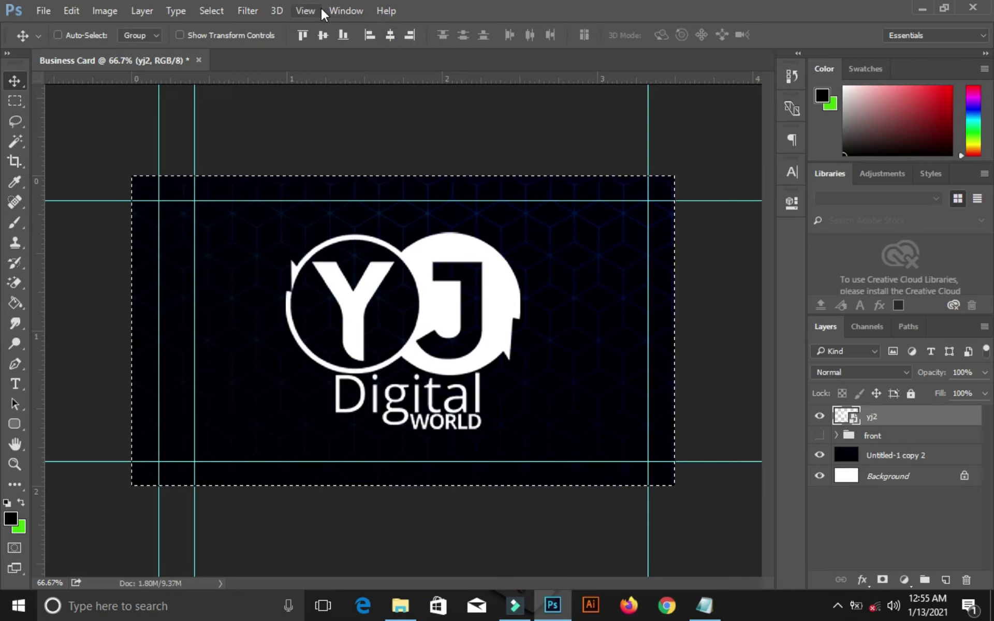
left_click(212, 12)
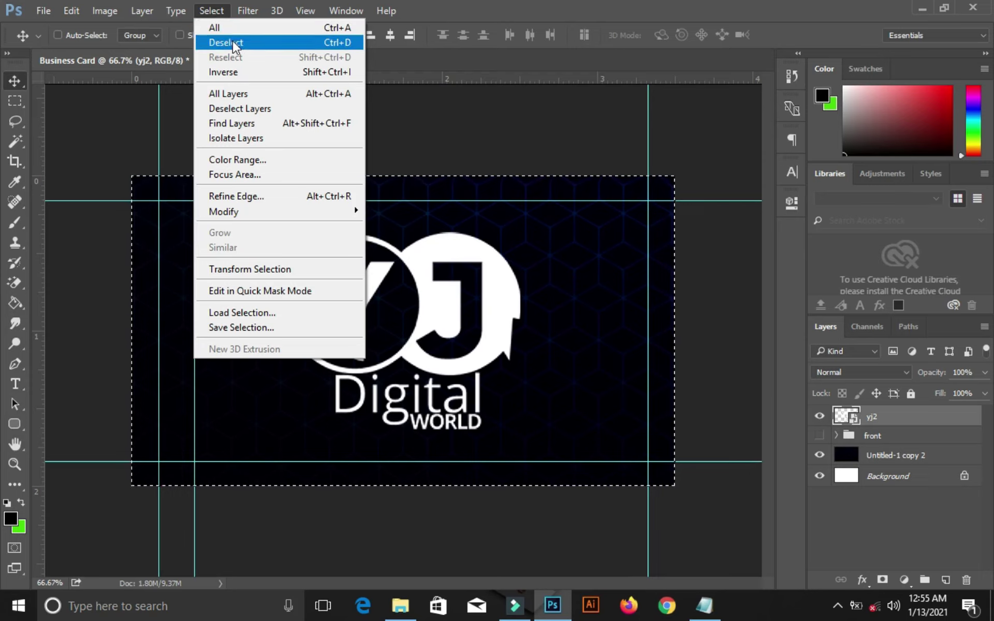
left_click(289, 42)
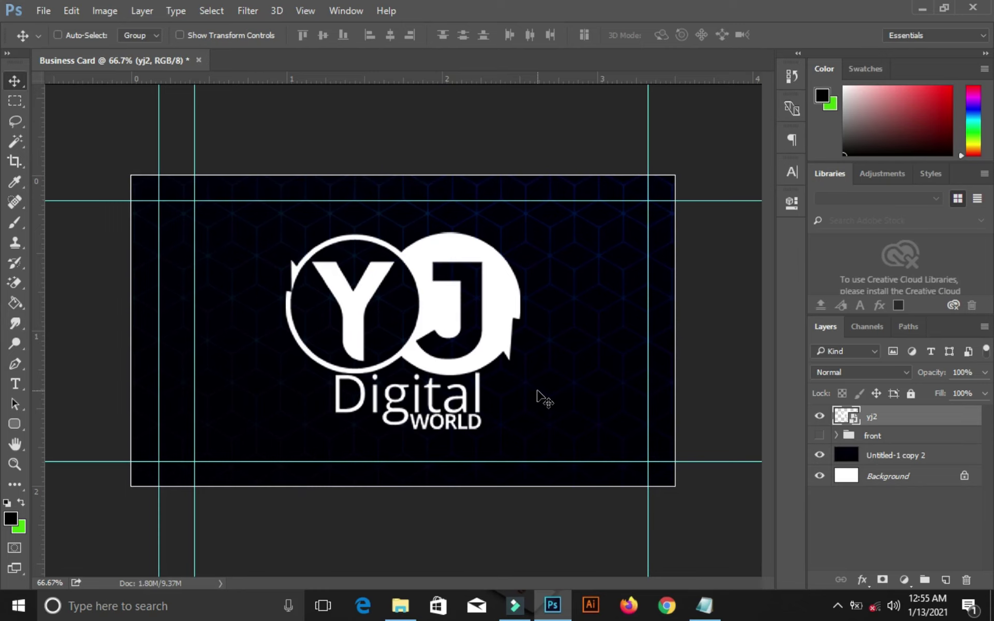
Scale the yj2 logo up to about 149%
key("ctrl+t")
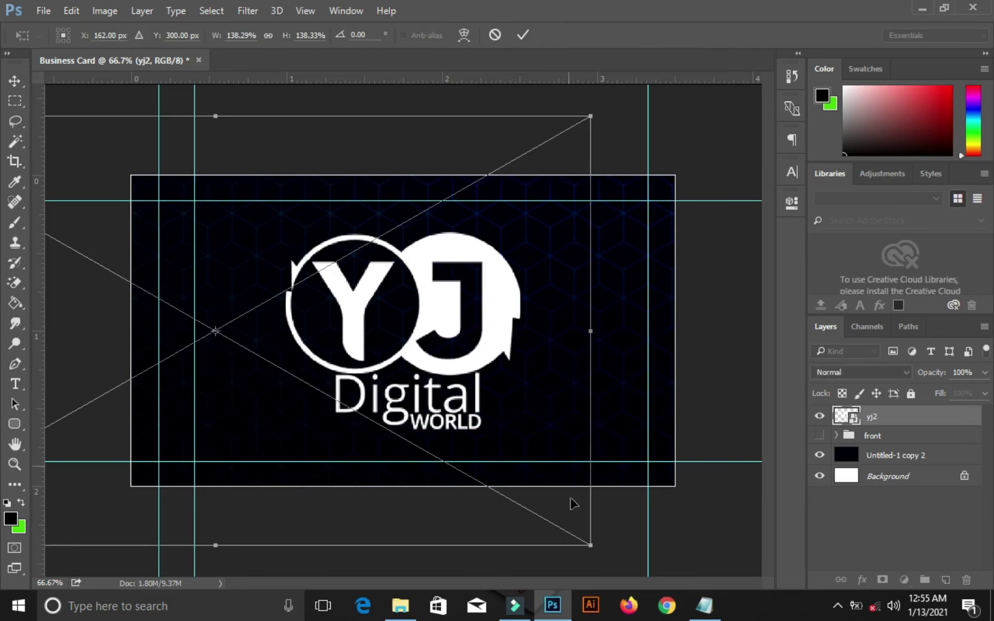
left_click(590, 544)
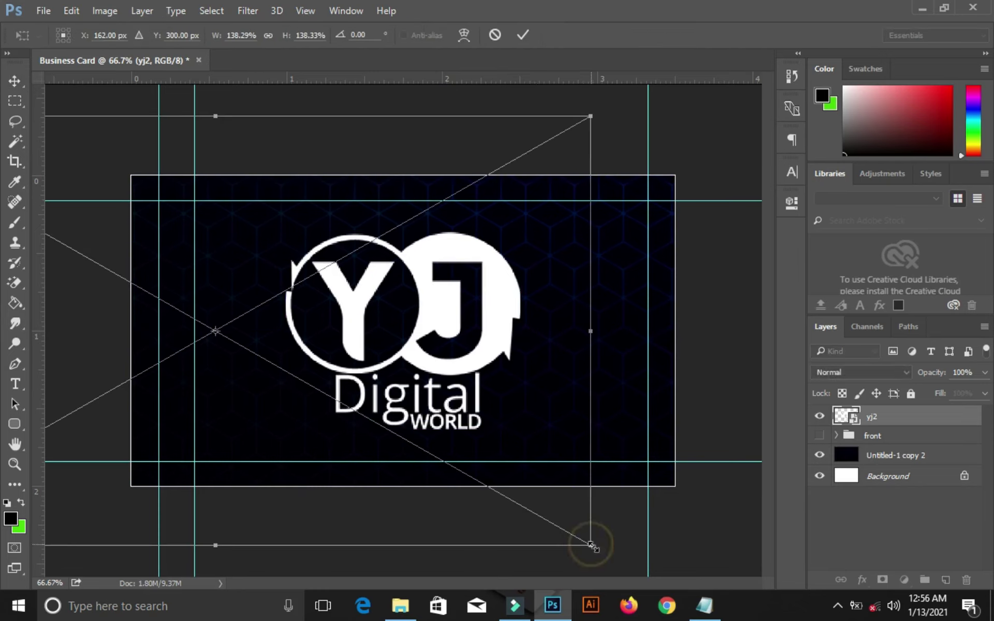
left_click_drag(591, 544, 621, 561)
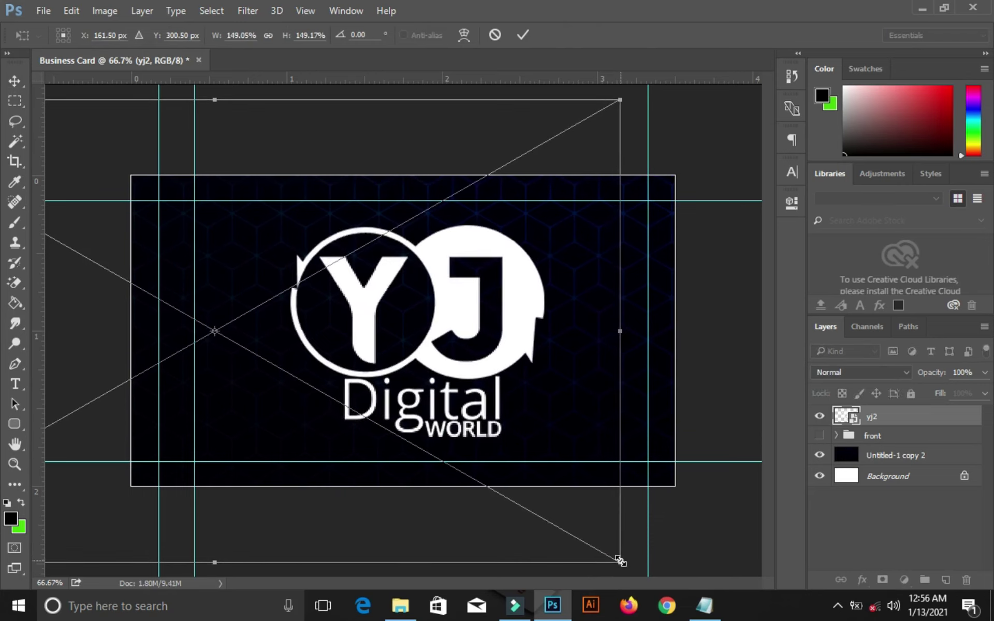
double_click(535, 383)
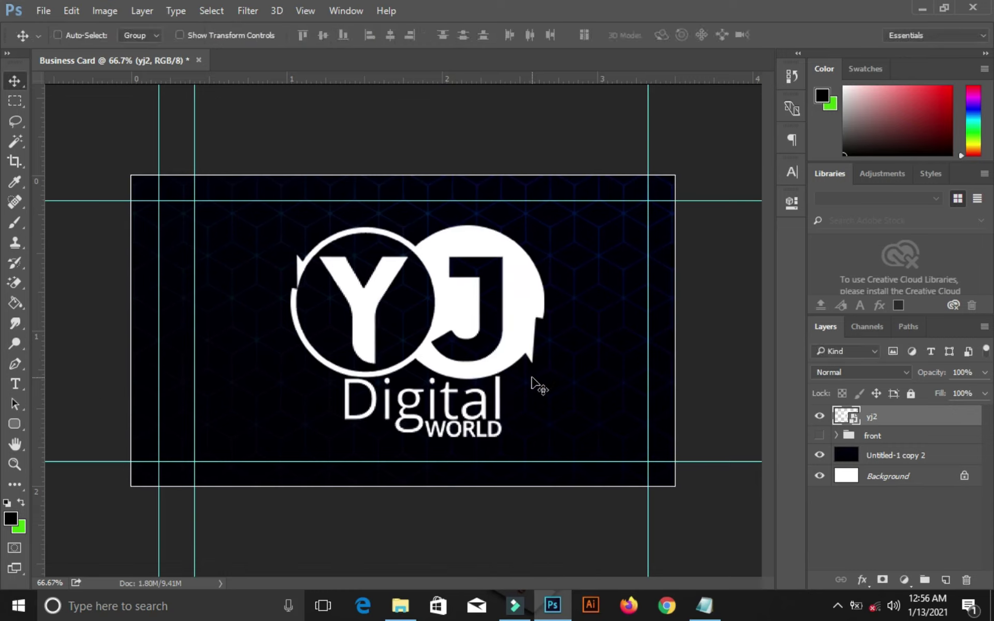
Re-centre the enlarged logo horizontally on the canvas and deselect
key("ctrl")
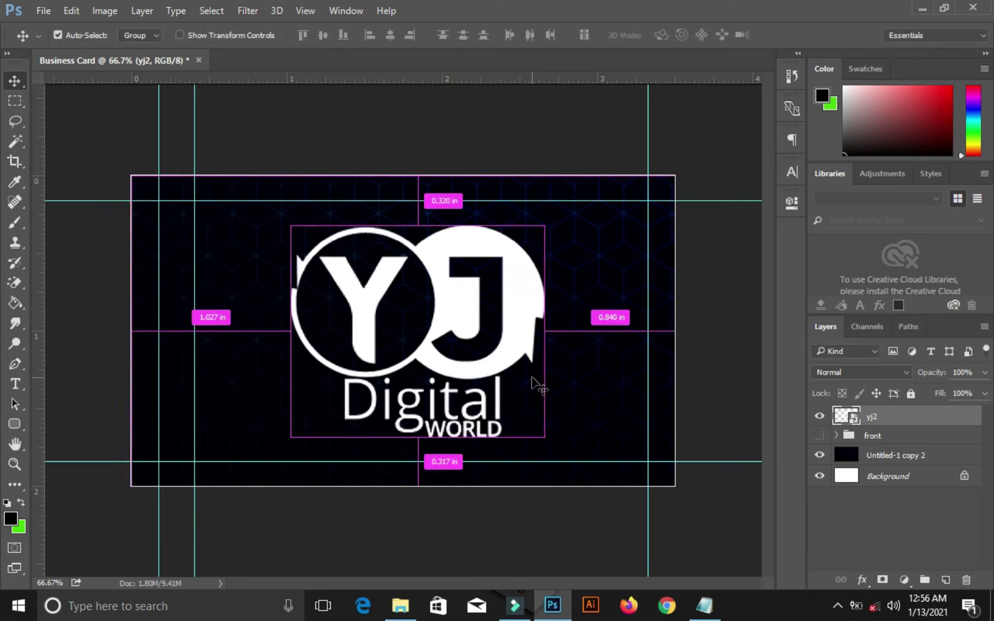
key("ctrl+a")
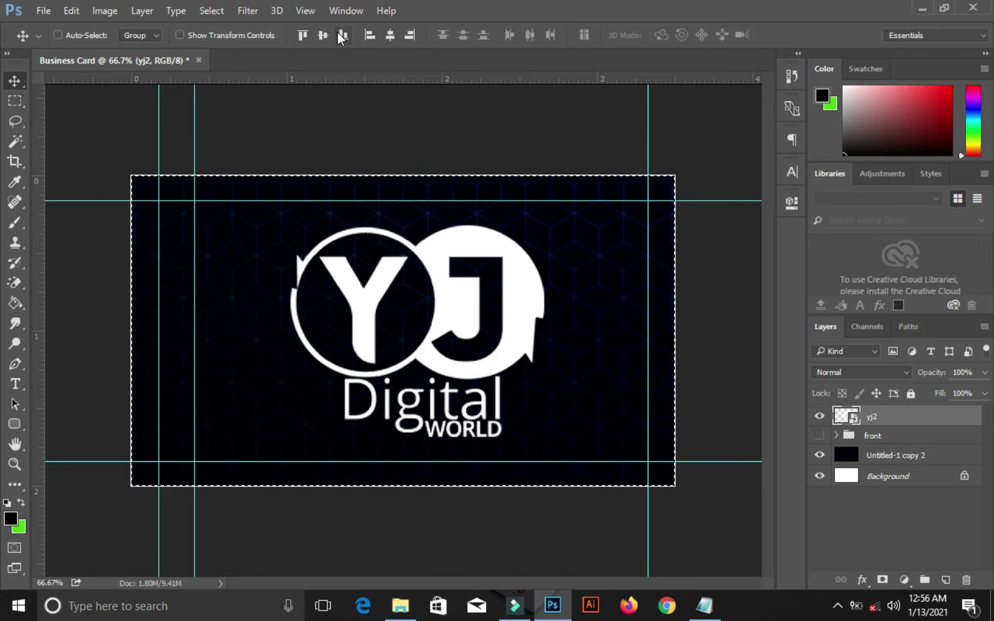
left_click(390, 33)
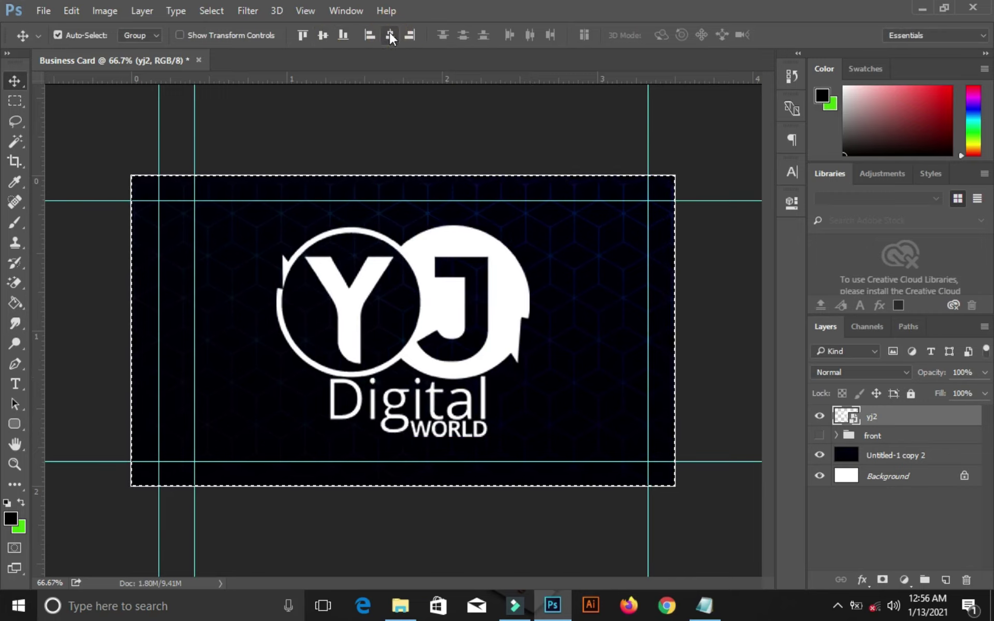
key("ctrl+d")
Add a new layer between the yj2 logo and the front group, and set the Brush tool's foreground colour to white
left_click(906, 436)
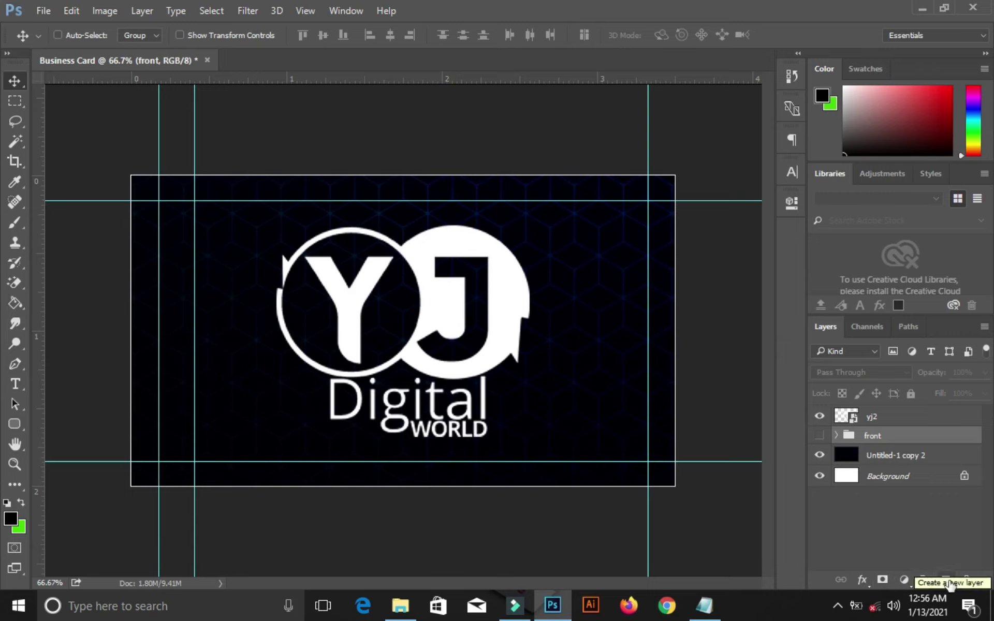
left_click(945, 580)
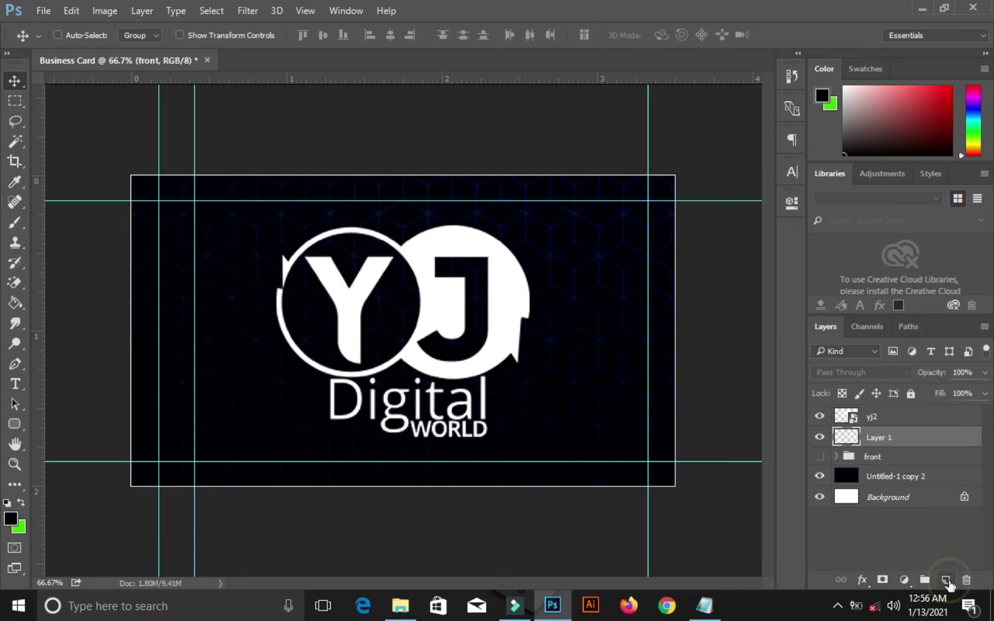
left_click(9, 222)
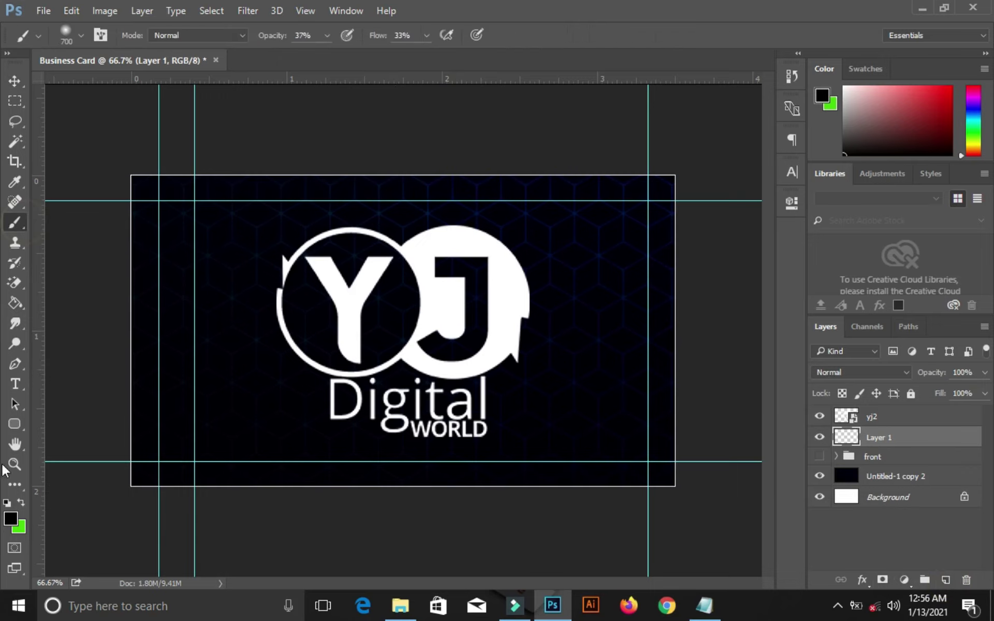
left_click(12, 522)
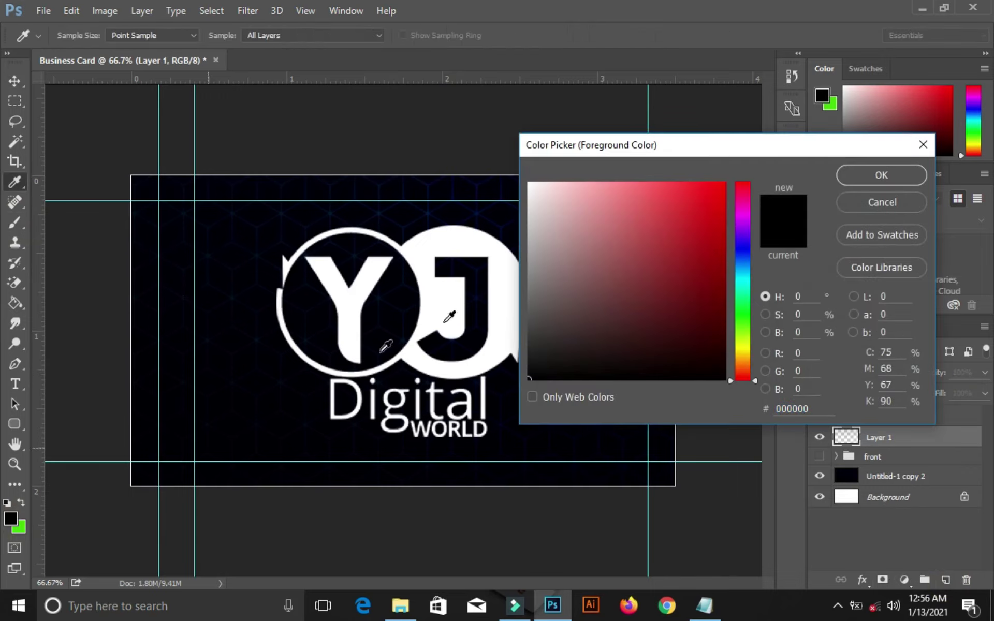
left_click(546, 188)
left_click_drag(546, 188, 519, 178)
left_click(874, 173)
key("b")
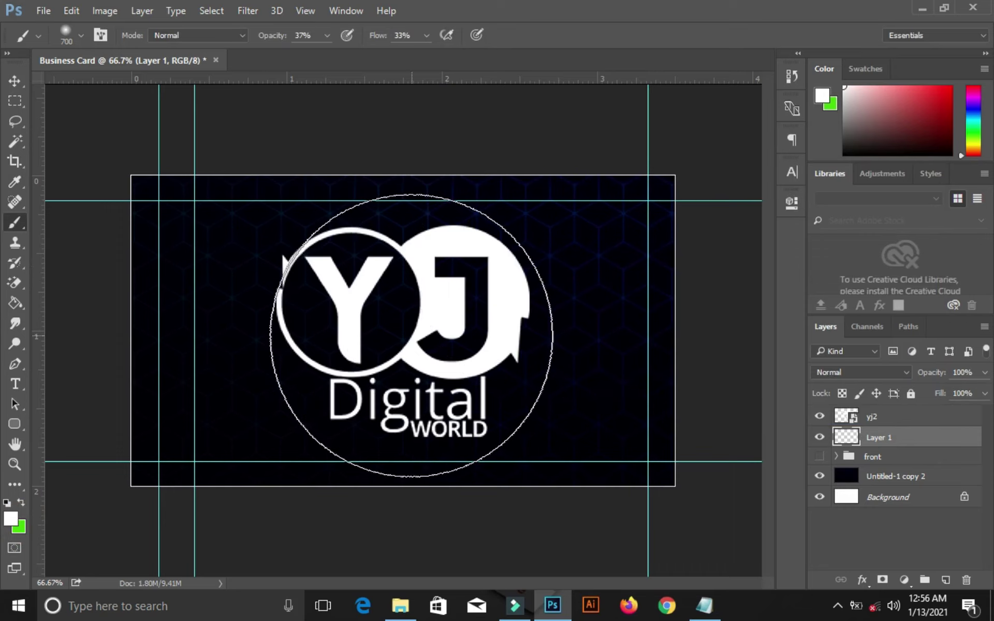
Set up a soft round brush preset at 700 px with 0% hardness, sized to surround the logo
key("bracketright")
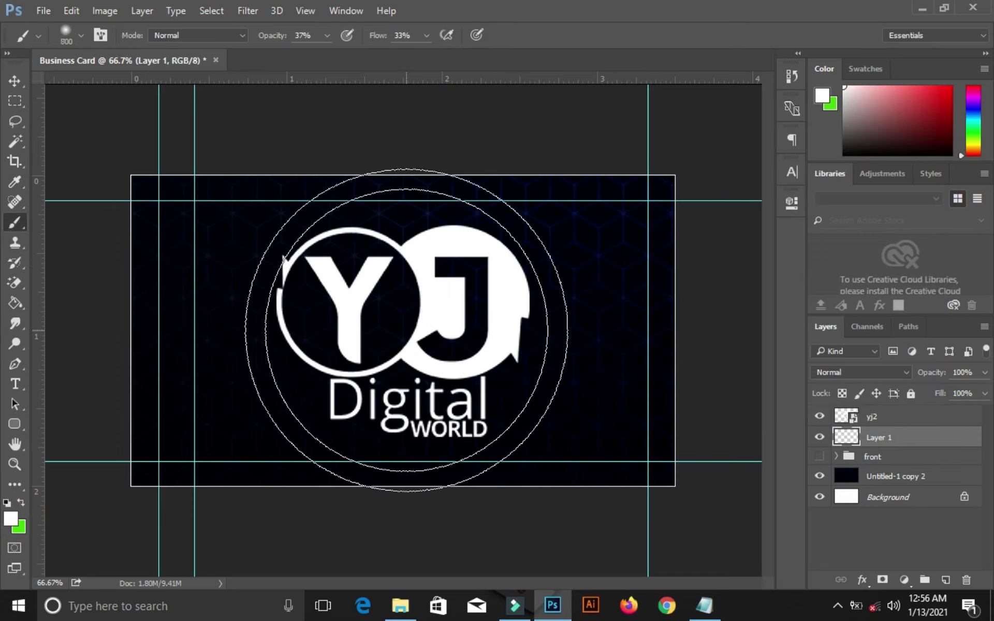
left_click(79, 35)
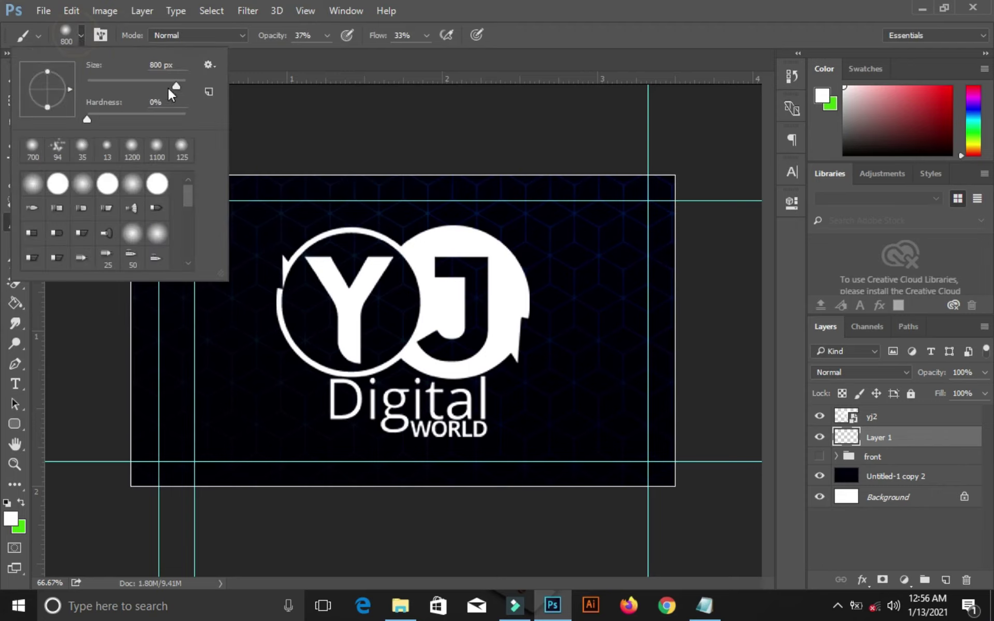
left_click(544, 3)
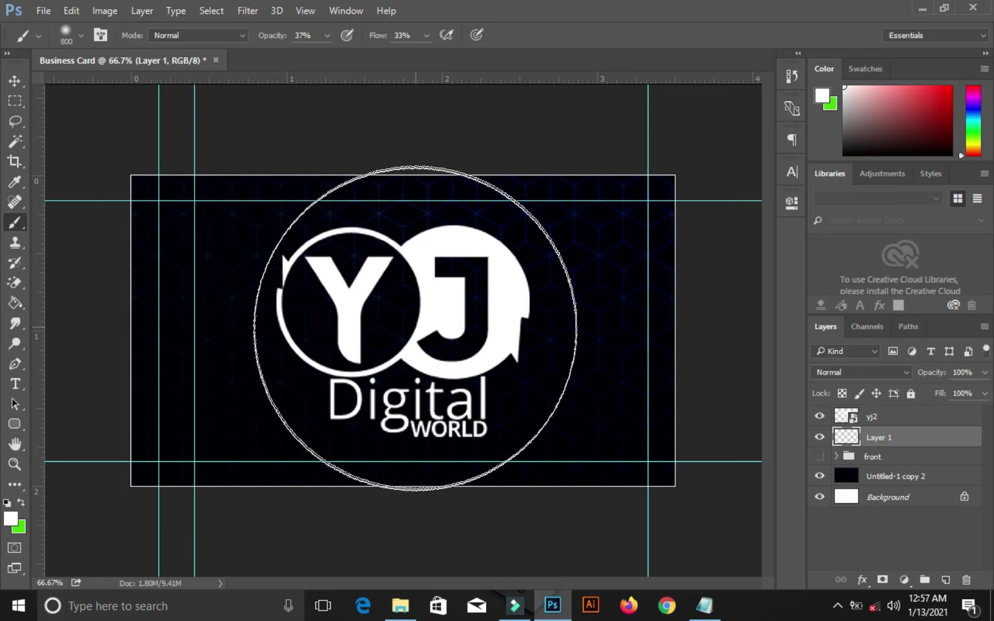
key("bracketleft")
key("bracketleft")
key("bracketright")
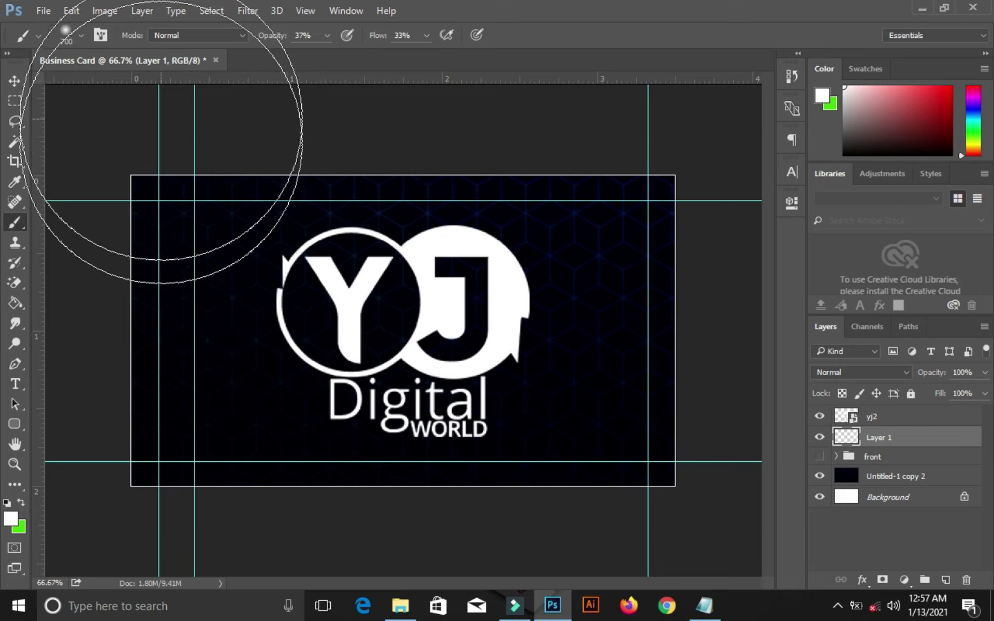
left_click(81, 35)
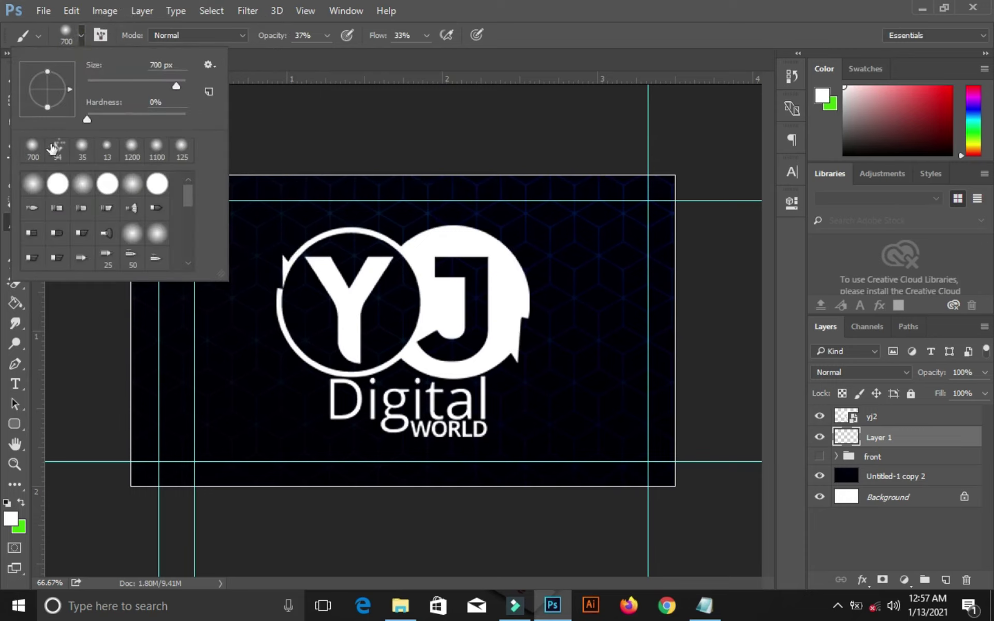
left_click(34, 183)
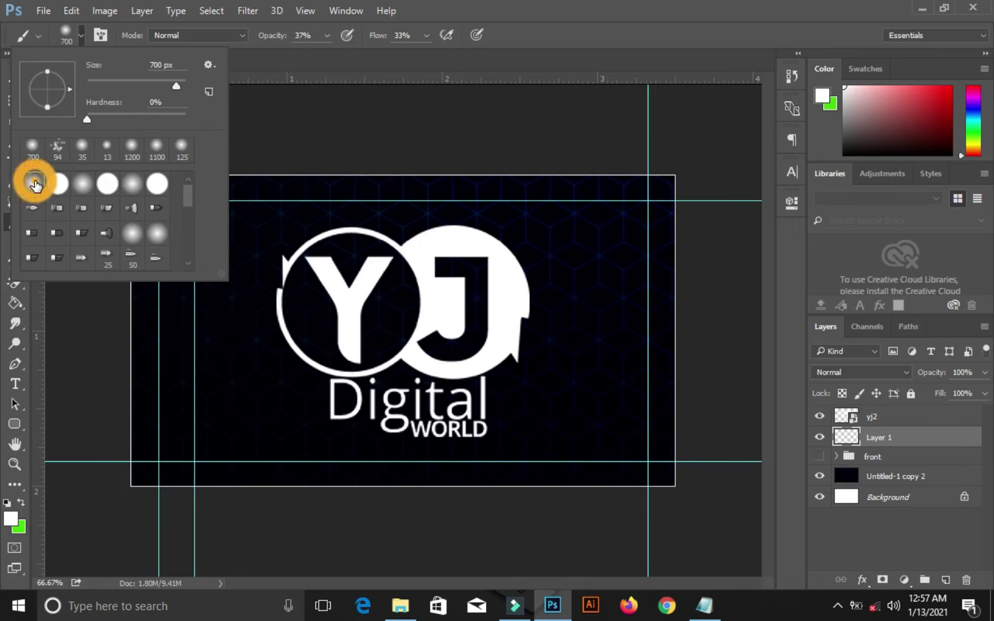
left_click(520, 13)
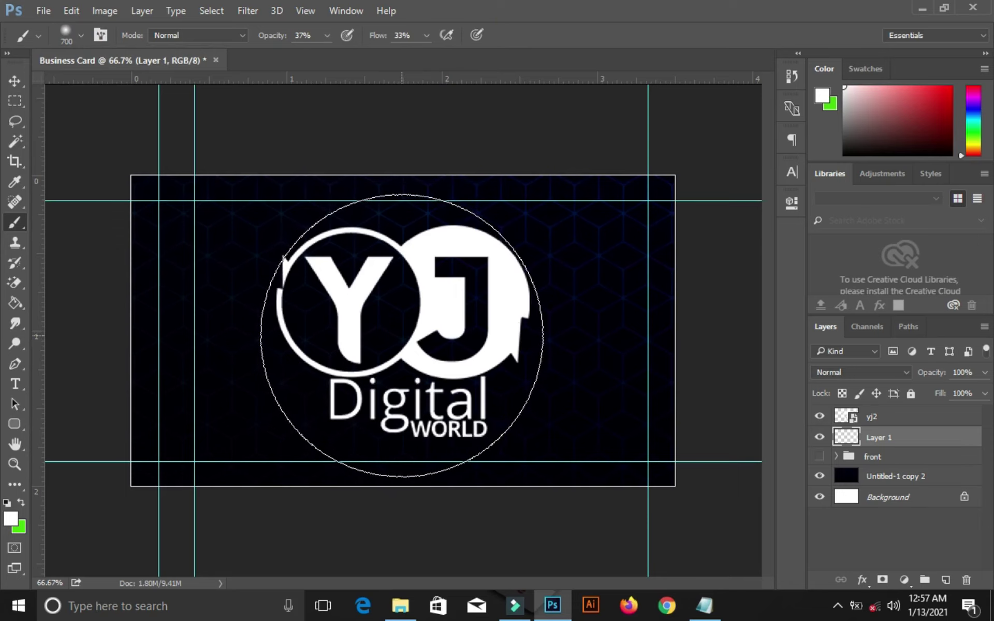
Paint a soft white glow on Layer 1 behind the centre of the logo with one dab of the 700 px brush
left_click(83, 34)
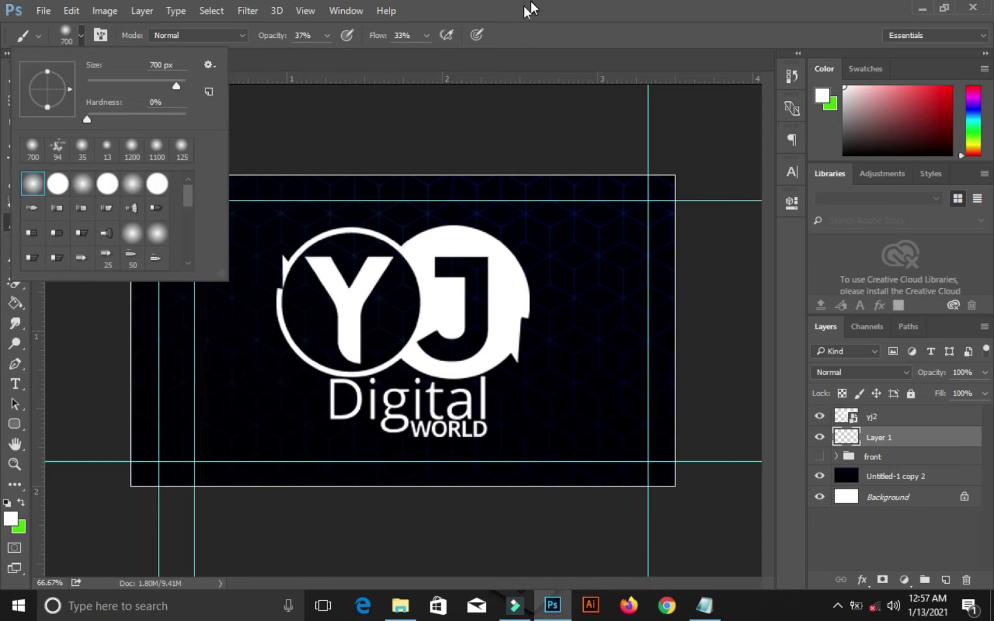
left_click(545, 1)
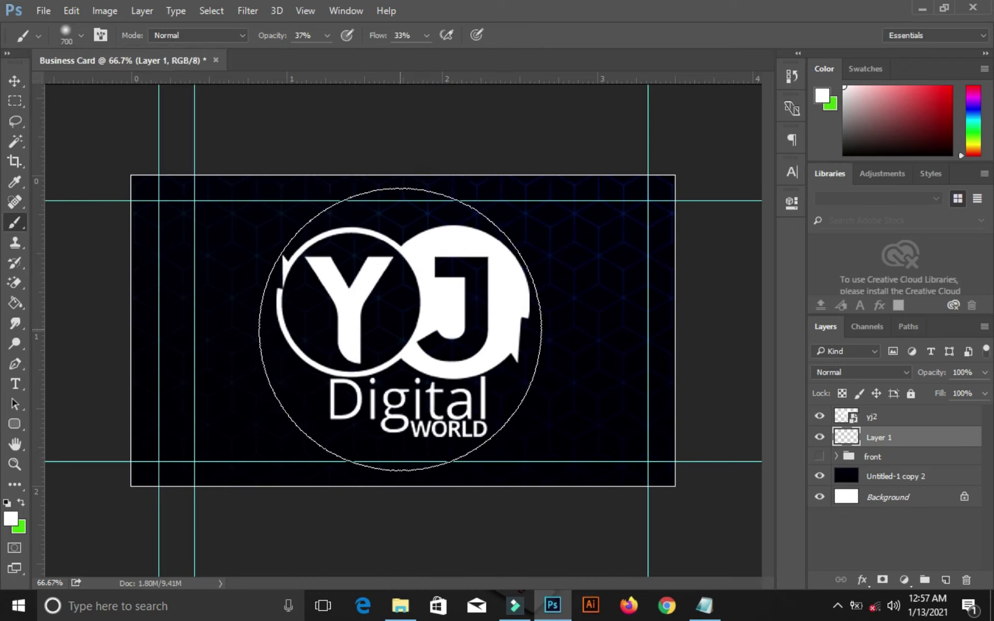
left_click(400, 330)
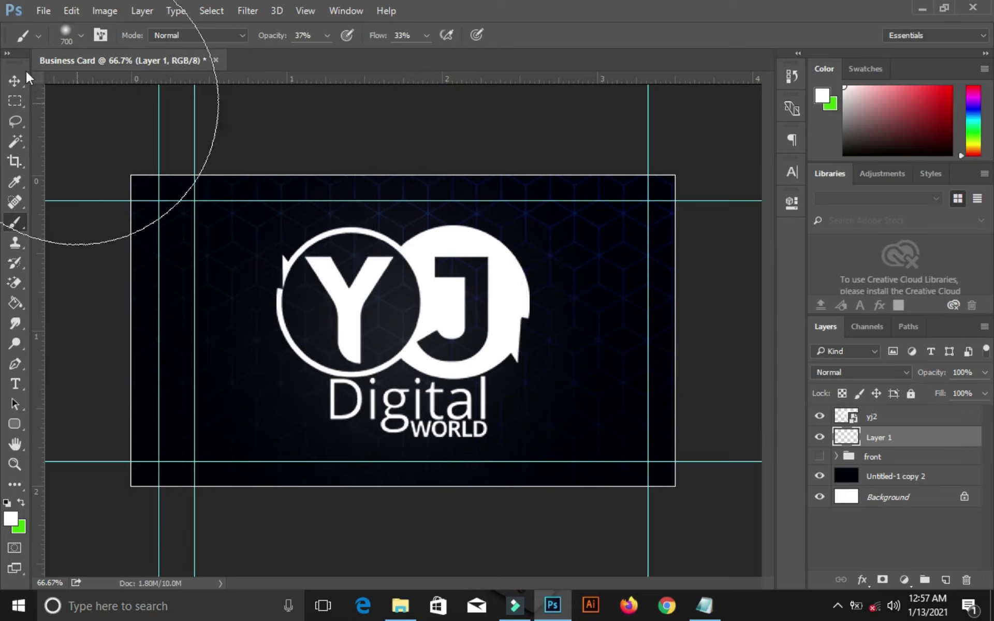
left_click(14, 81)
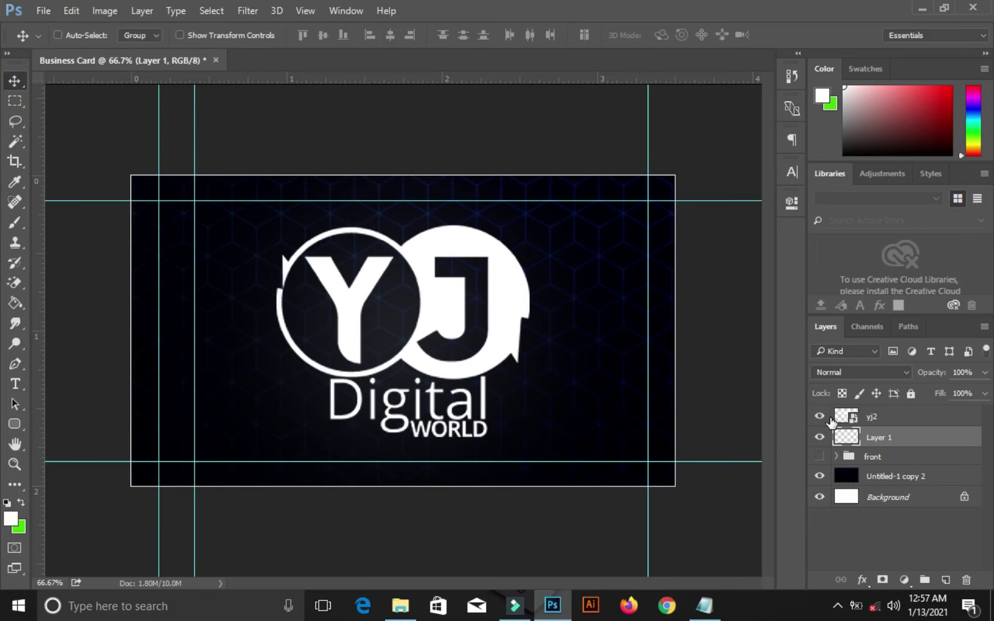
Move the yj2 logo and Layer 1 together below the front group in the layer stack
left_click(901, 437)
left_click(891, 415, "shift")
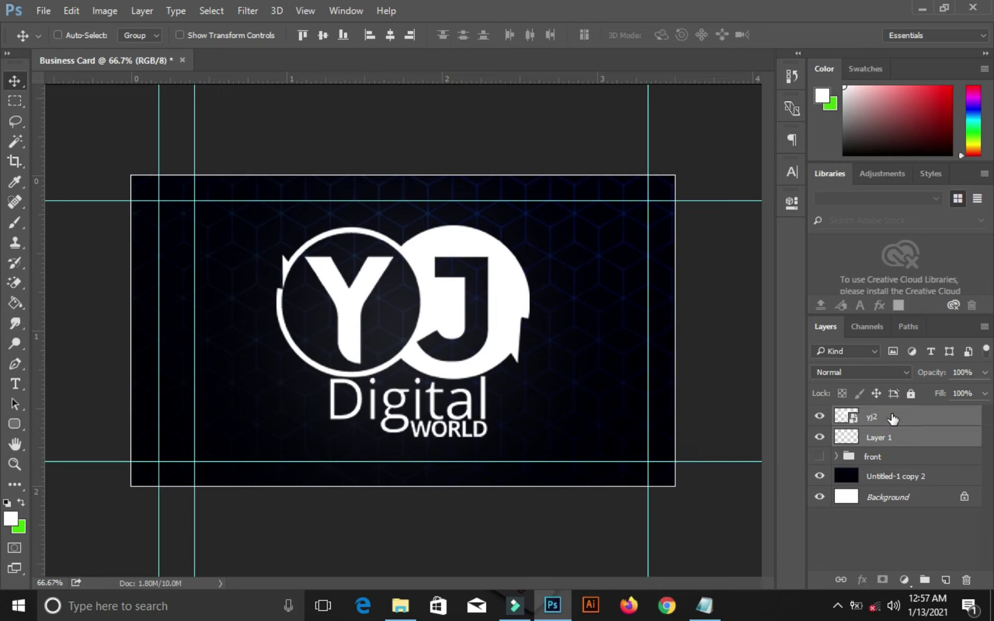
left_click_drag(892, 419, 891, 466)
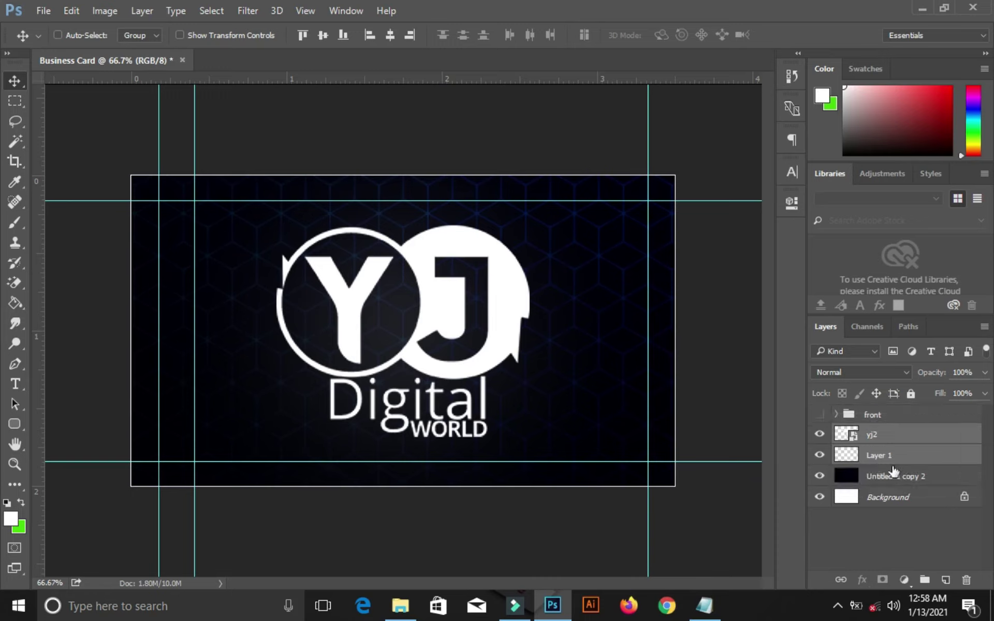
Group yj2, Layer 1 and Untitled-1 copy 2, and name the group back
left_click(907, 440)
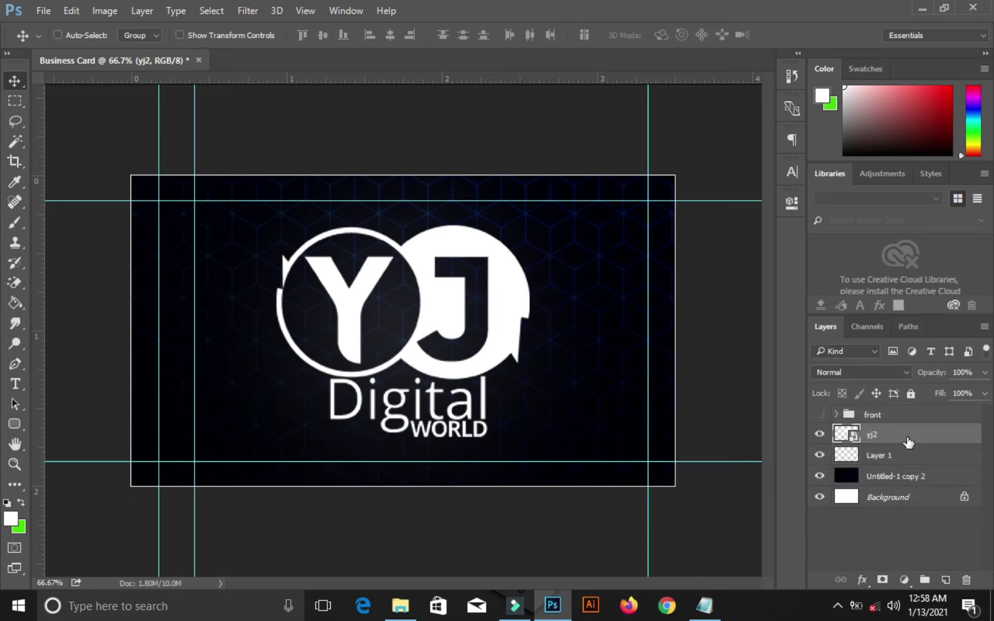
left_click(901, 476, "shift")
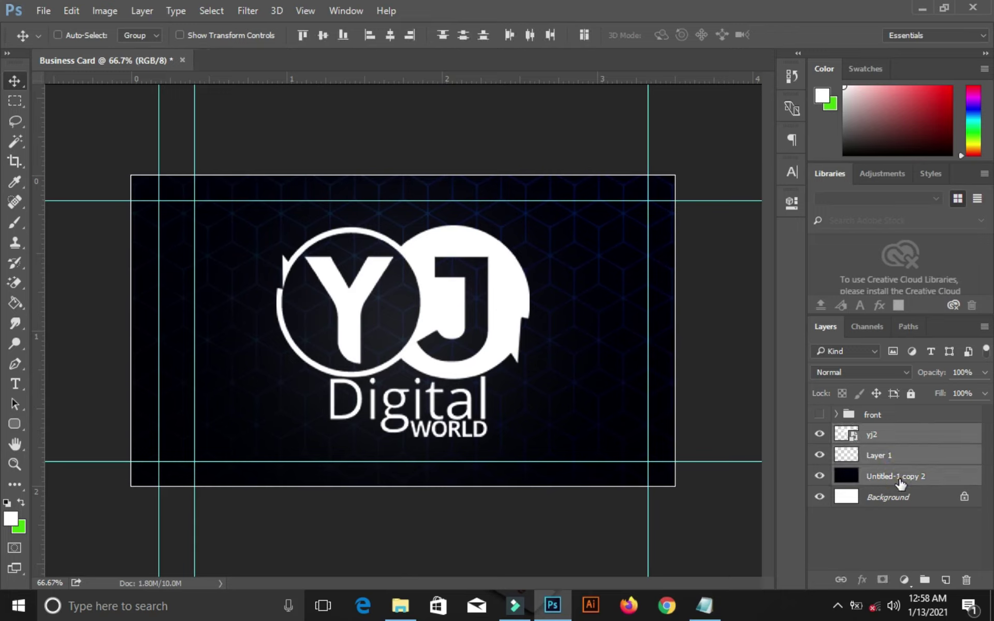
key("ctrl+g")
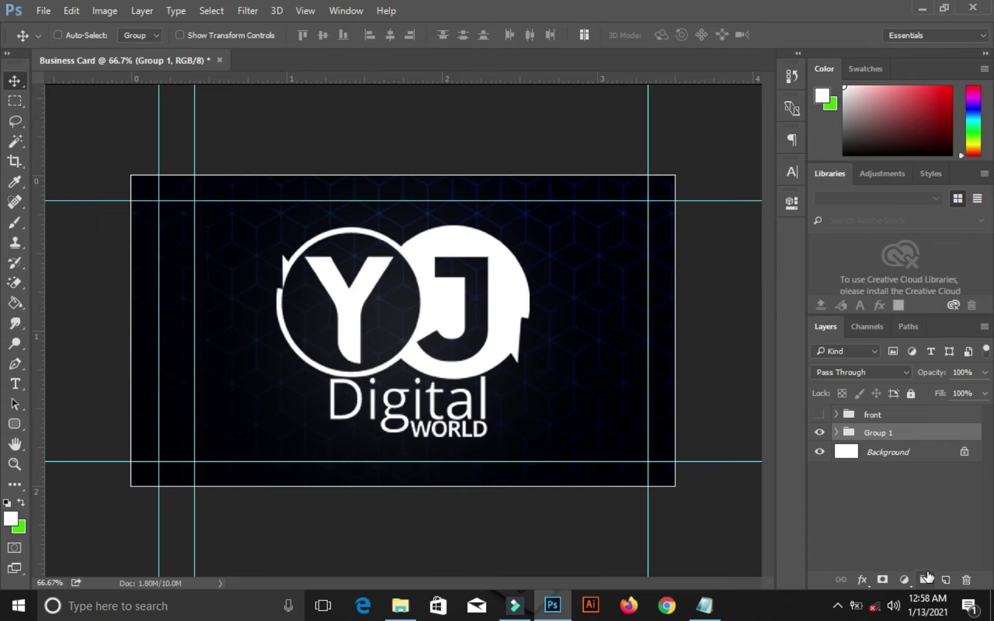
double_click(889, 433)
type("back")
key("Return")
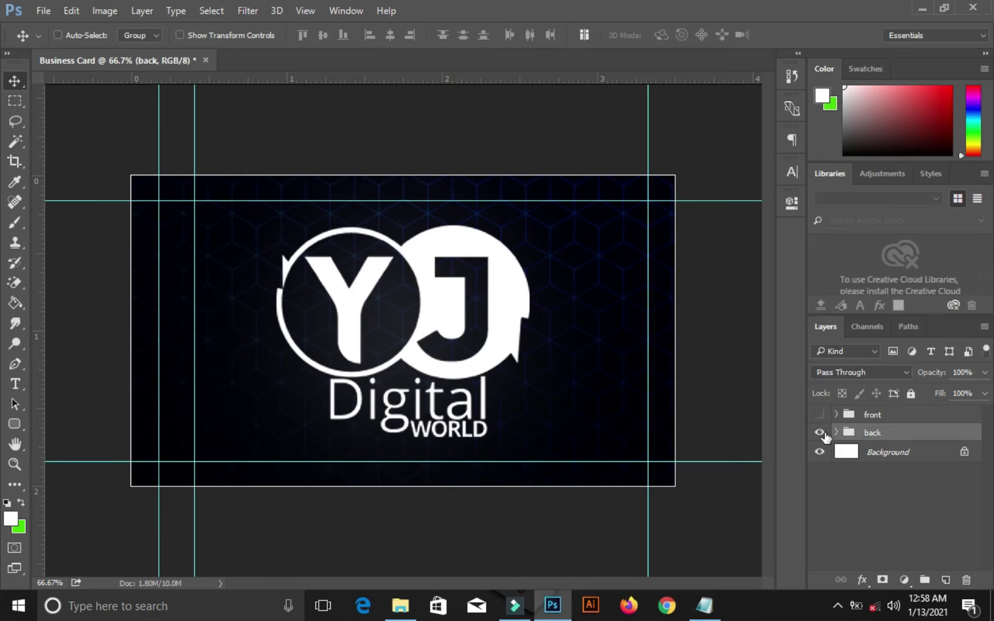
Hide the back group and show the front group to display the contact-details side
left_click(820, 433)
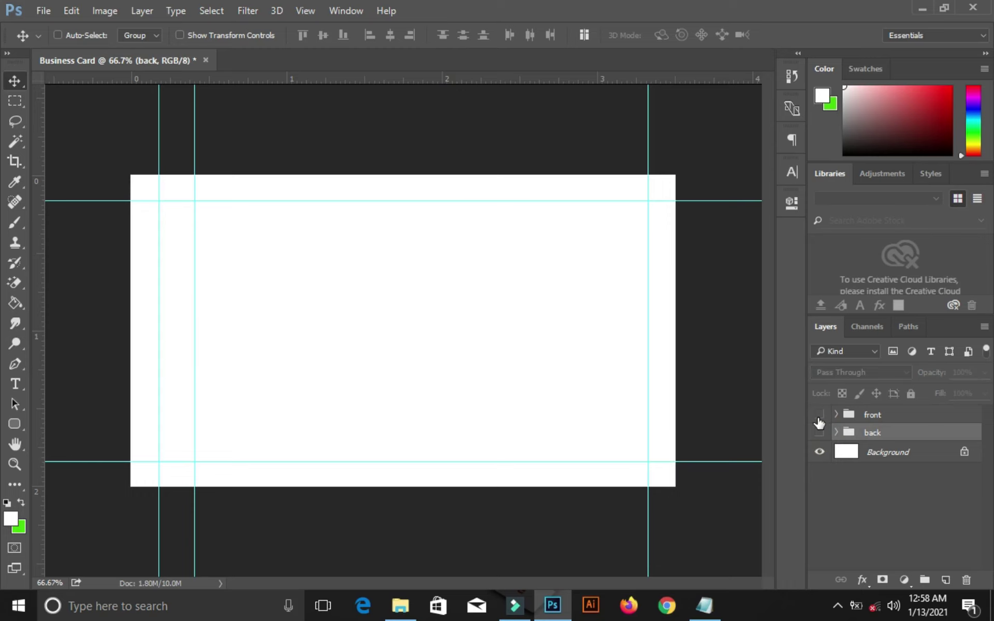
left_click(819, 415)
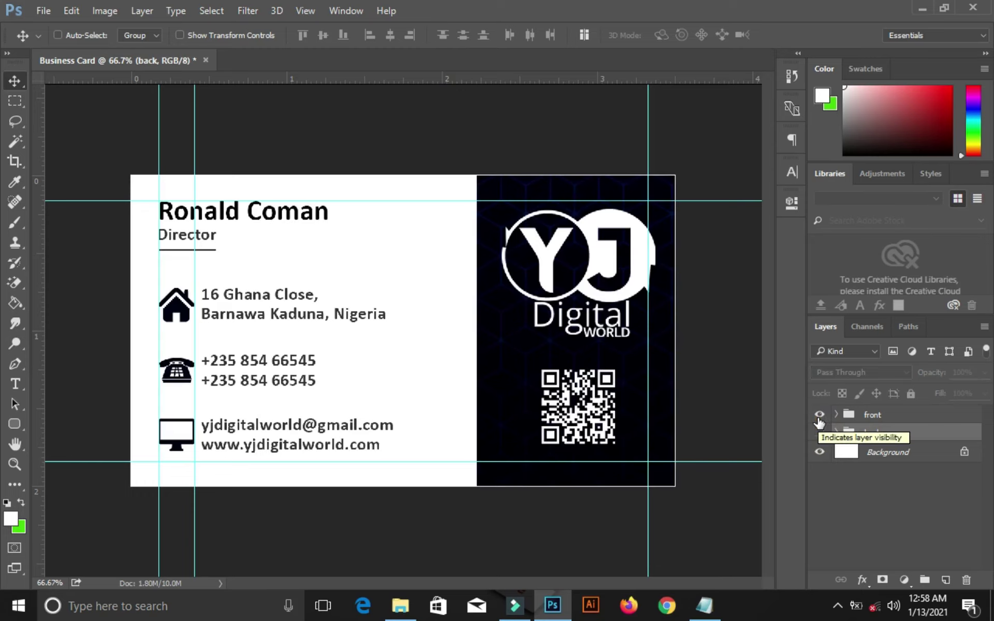